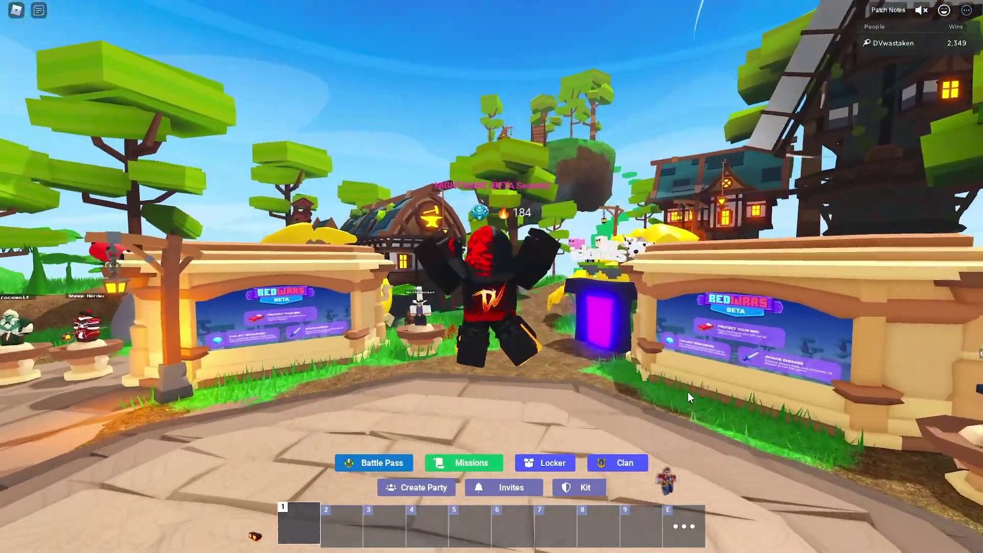
{"action": "key", "text": "space"}
{"action": "key", "text": "s"}
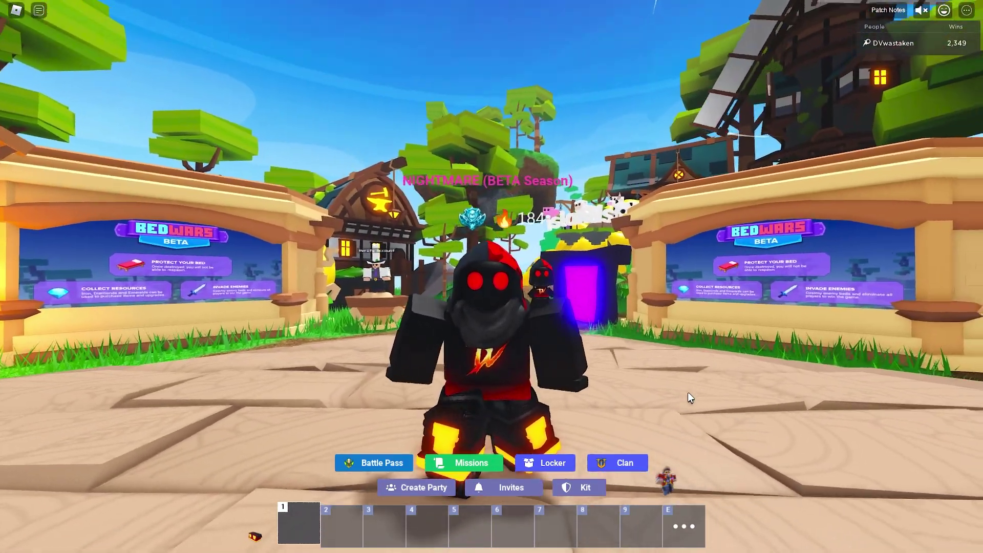
{"action": "key", "text": "w"}
{"action": "key", "text": "s"}
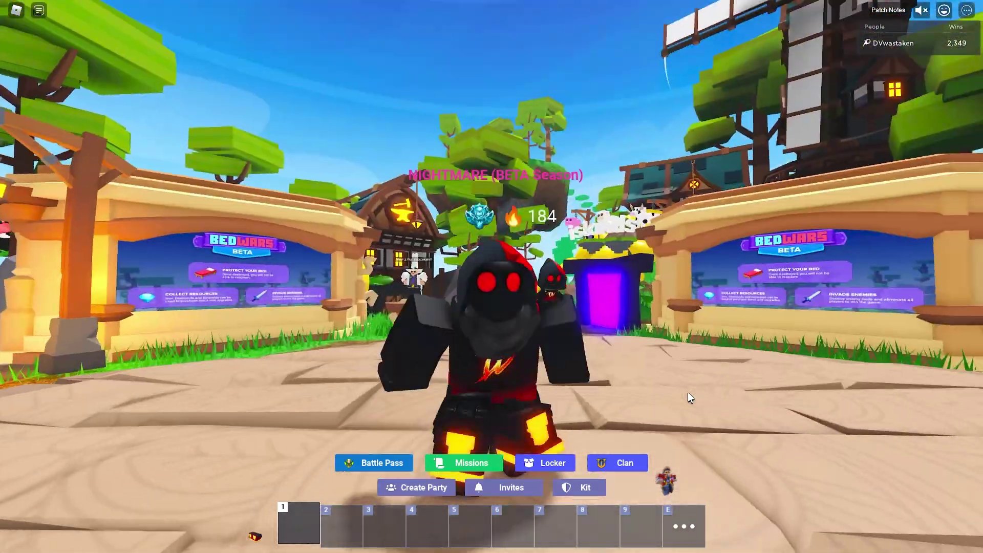
{"action": "key", "text": "w"}
{"action": "key", "text": "s"}
{"action": "key", "text": "w"}
{"action": "key", "text": "s"}
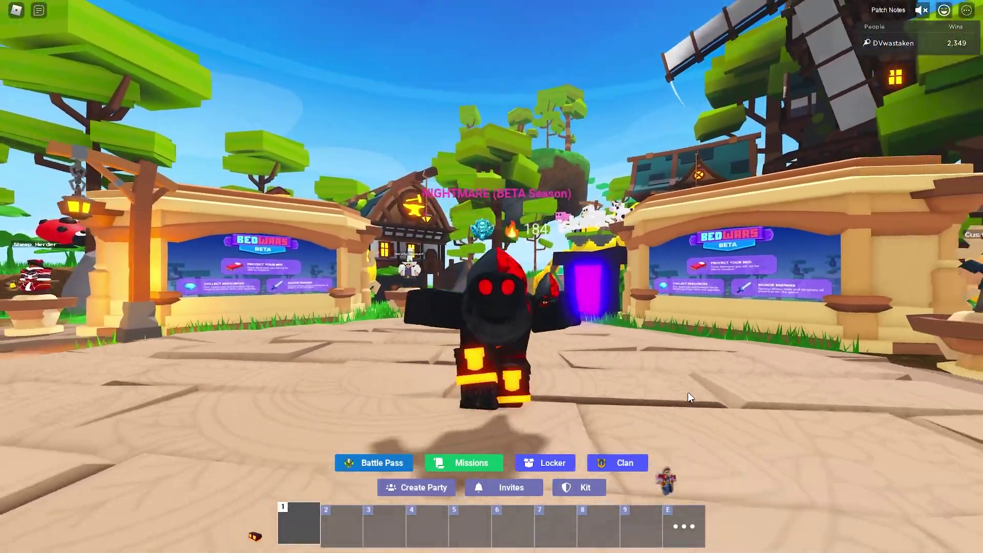
{"action": "key", "text": "w"}
{"action": "key", "text": "s"}
{"action": "key", "text": "w"}
{"action": "right_click_drag", "start_coordinate": [687, 392], "coordinate": [703, 415]}
{"action": "key", "text": "s"}
{"action": "key", "text": "w"}
{"action": "key", "text": "s"}
{"action": "key", "text": "s"}
{"action": "key", "text": "s"}
{"action": "key", "text": "s"}
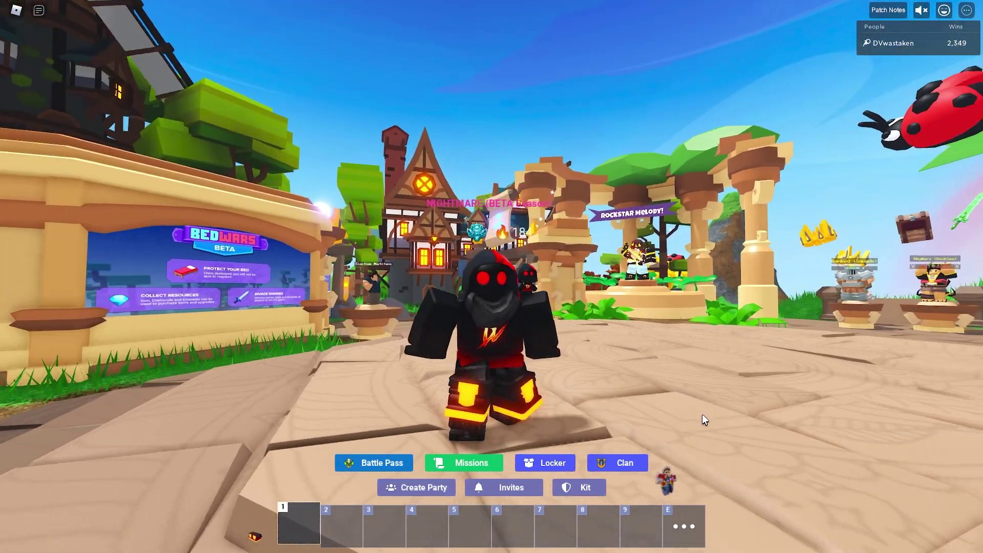
{"action": "key", "text": "s"}
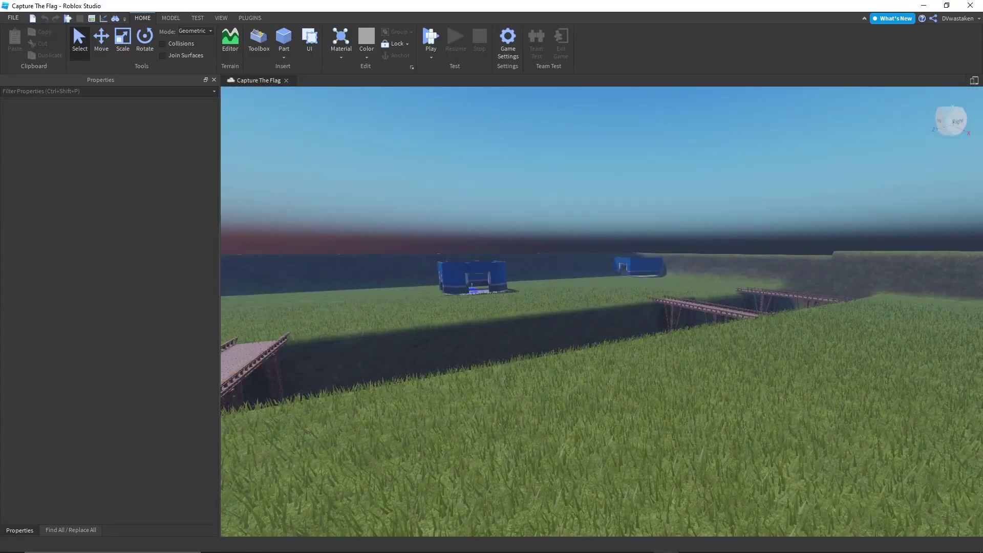
Save the Capture The Flag place under the name BedWars CTF.
{"action": "key", "text": "ctrl+s"}
{"action": "type", "text": "Battle Are"}
{"action": "key", "text": "BackSpace"}
{"action": "key", "text": "ctrl+a"}
{"action": "type", "text": "BedWars"}
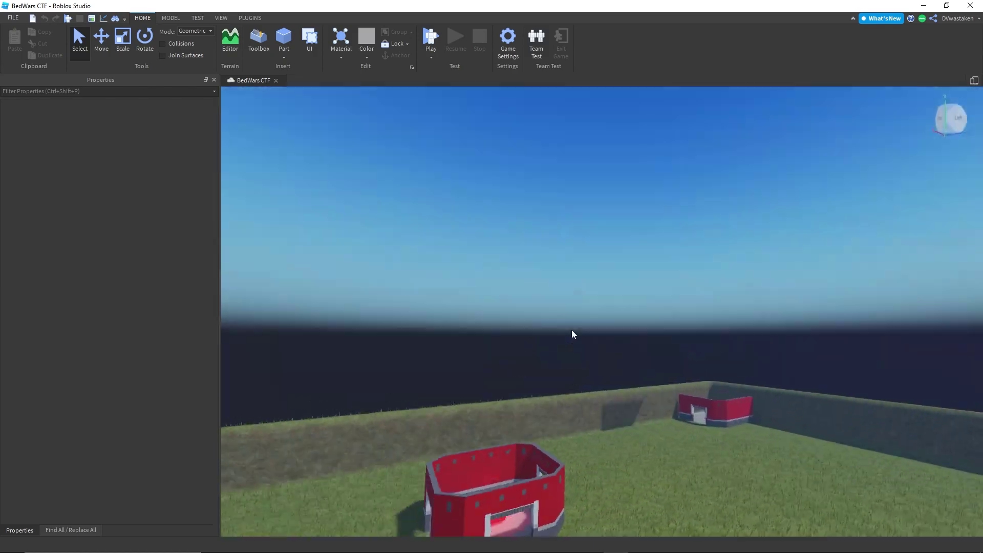
Find the flag stand inside the blue base and select its FlagStand base part.
{"action": "key", "text": "q"}
{"action": "right_click_drag", "start_coordinate": [572, 329], "coordinate": [572, 330]}
{"action": "key", "text": "w"}
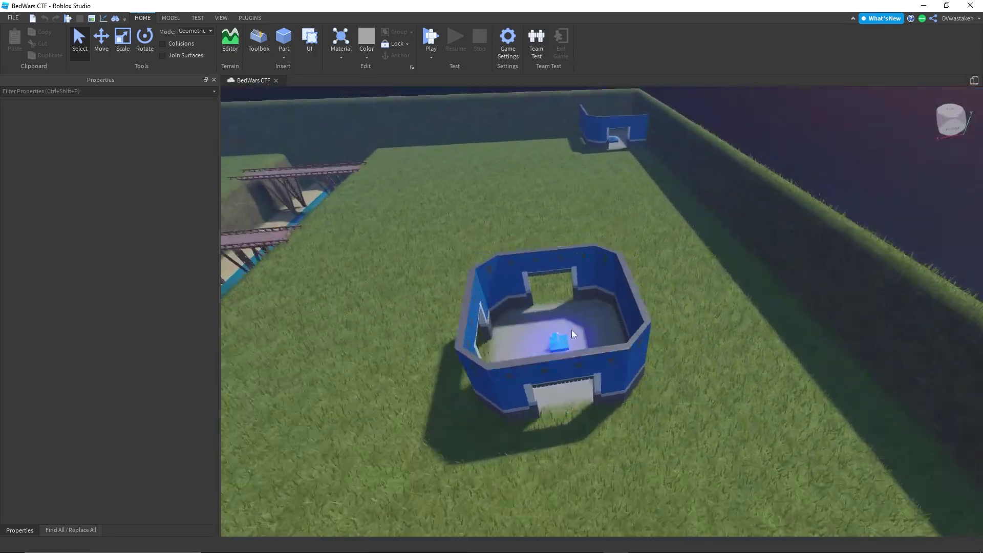
{"action": "scroll", "coordinate": [571, 330], "scroll_direction": "down", "scroll_amount": 15}
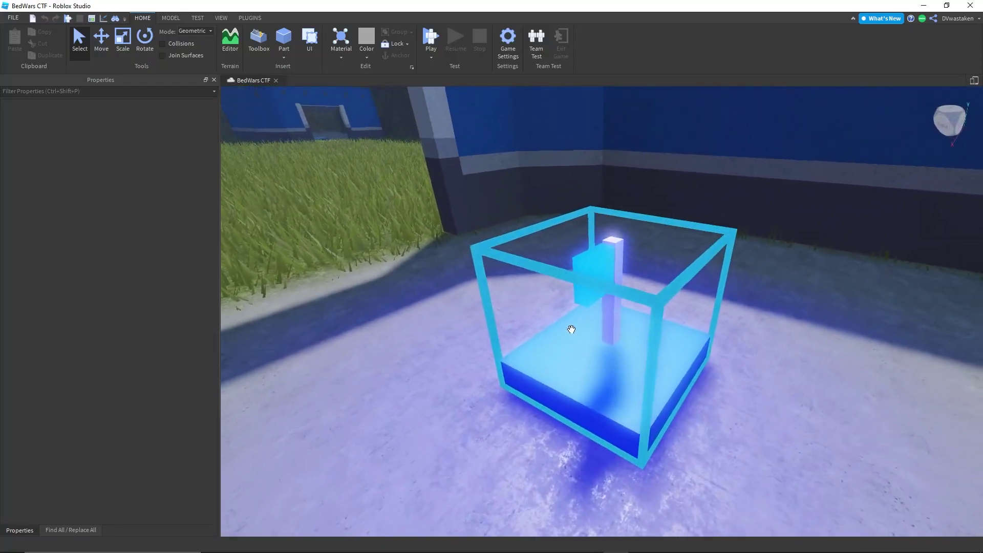
{"action": "left_click", "coordinate": [598, 324]}
{"action": "scroll", "coordinate": [599, 324], "scroll_direction": "down", "scroll_amount": 5}
{"action": "mouse_move", "coordinate": [599, 323]}
{"action": "right_mouse_down"}
{"action": "mouse_move", "coordinate": [588, 311]}
{"action": "mouse_move", "coordinate": [608, 321]}
{"action": "right_mouse_up"}
{"action": "scroll", "coordinate": [599, 324], "scroll_direction": "up", "scroll_amount": 5}
{"action": "scroll", "coordinate": [598, 324], "scroll_direction": "up", "scroll_amount": 10}
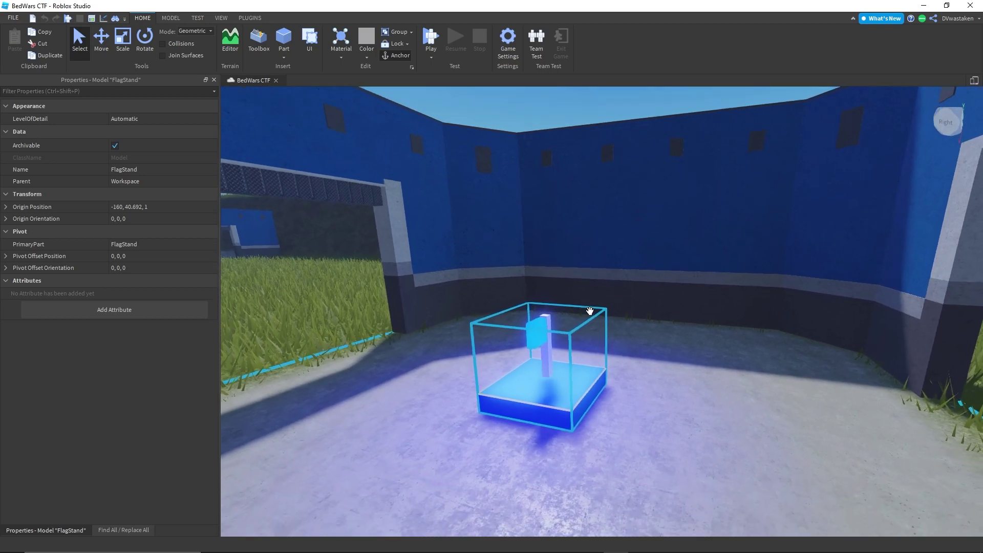
{"action": "left_click", "coordinate": [549, 350], "text": "alt"}
Dock the Explorer beside the viewport and adjust its width.
{"action": "scroll", "coordinate": [608, 321], "scroll_direction": "down", "scroll_amount": 5}
{"action": "left_click_drag", "start_coordinate": [982, 118], "coordinate": [494, 113]}
{"action": "left_click_drag", "start_coordinate": [345, 445], "coordinate": [339, 229]}
{"action": "left_click_drag", "start_coordinate": [348, 80], "coordinate": [979, 174]}
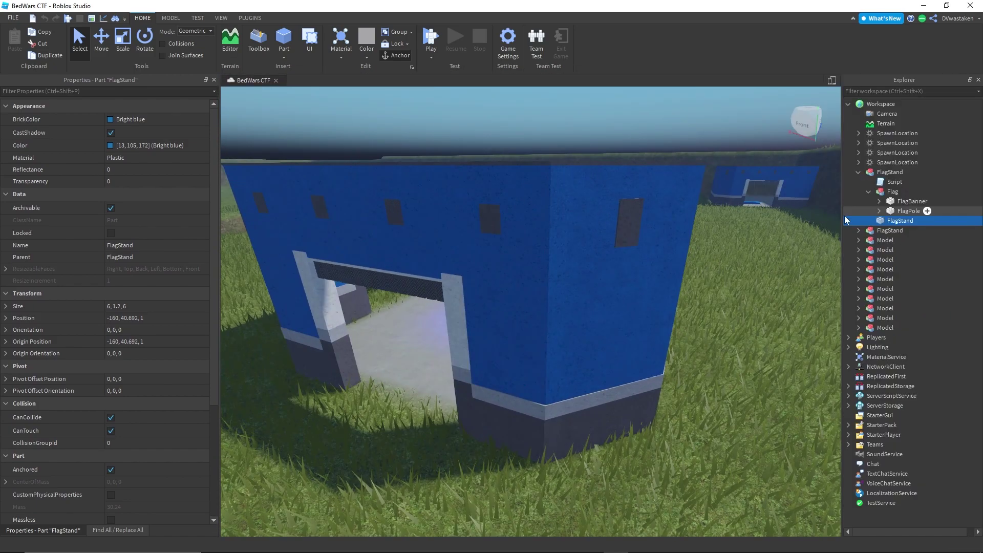
{"action": "left_click_drag", "start_coordinate": [842, 219], "coordinate": [825, 220]}
Search the marketplace models for "bedwars bed" and insert the BlueBed bed.
{"action": "right_click_drag", "start_coordinate": [431, 336], "coordinate": [431, 336]}
{"action": "left_click", "coordinate": [259, 41]}
{"action": "left_click", "coordinate": [160, 90]}
{"action": "type", "text": "bedwars bed"}
{"action": "key", "text": "Return"}
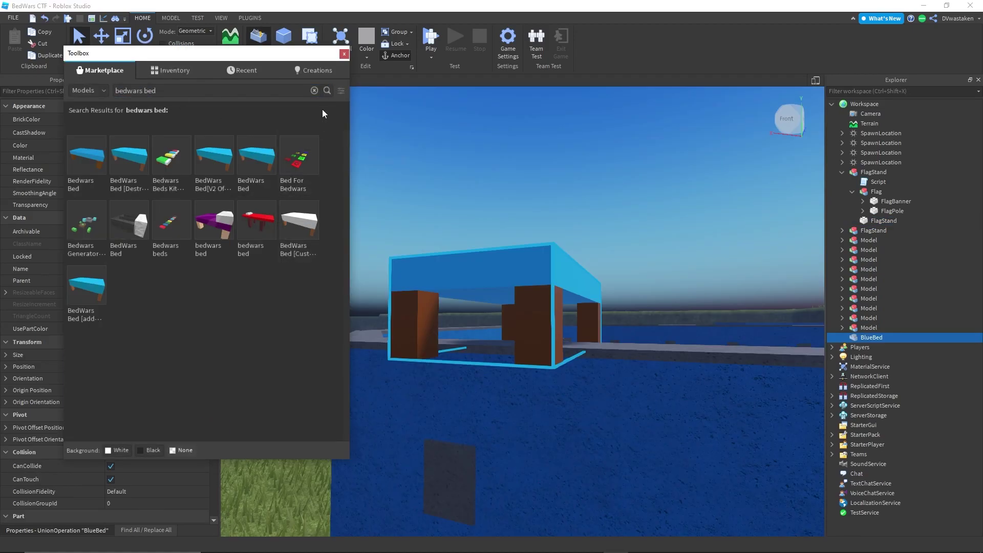
Dock the Toolbox with the Properties and replace the BlueBed with the multi-part BedWars Bed model beside the blue flag stand.
{"action": "left_click_drag", "start_coordinate": [283, 55], "coordinate": [263, 80]}
{"action": "left_click", "coordinate": [324, 79]}
{"action": "right_click_drag", "start_coordinate": [517, 322], "coordinate": [516, 323]}
{"action": "scroll", "coordinate": [516, 323], "scroll_direction": "down", "scroll_amount": 5}
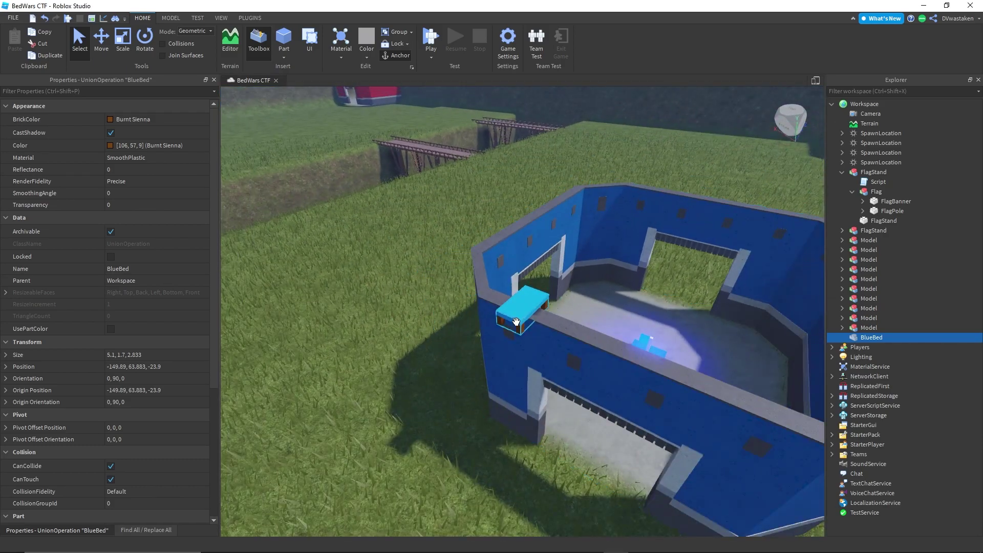
{"action": "left_click_drag", "start_coordinate": [645, 333], "coordinate": [646, 327]}
{"action": "key", "text": "f"}
{"action": "scroll", "coordinate": [646, 328], "scroll_direction": "down", "scroll_amount": 3}
{"action": "right_click_drag", "start_coordinate": [646, 328], "coordinate": [629, 320]}
{"action": "scroll", "coordinate": [630, 322], "scroll_direction": "down", "scroll_amount": 5}
{"action": "key", "text": "Delete"}
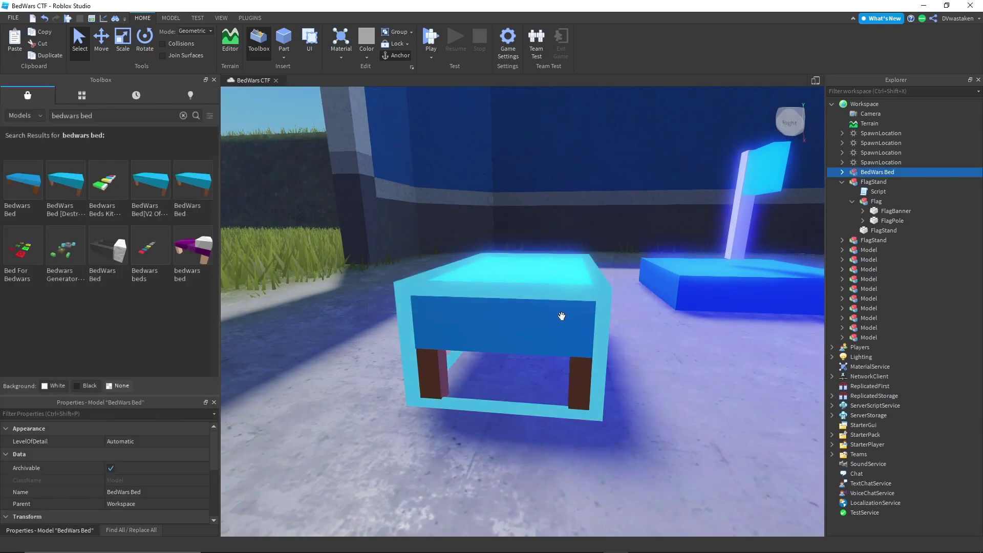
Delete DestroyClick and DestroyHandler from the BedWars Bed model.
{"action": "left_click", "coordinate": [437, 363], "text": "alt"}
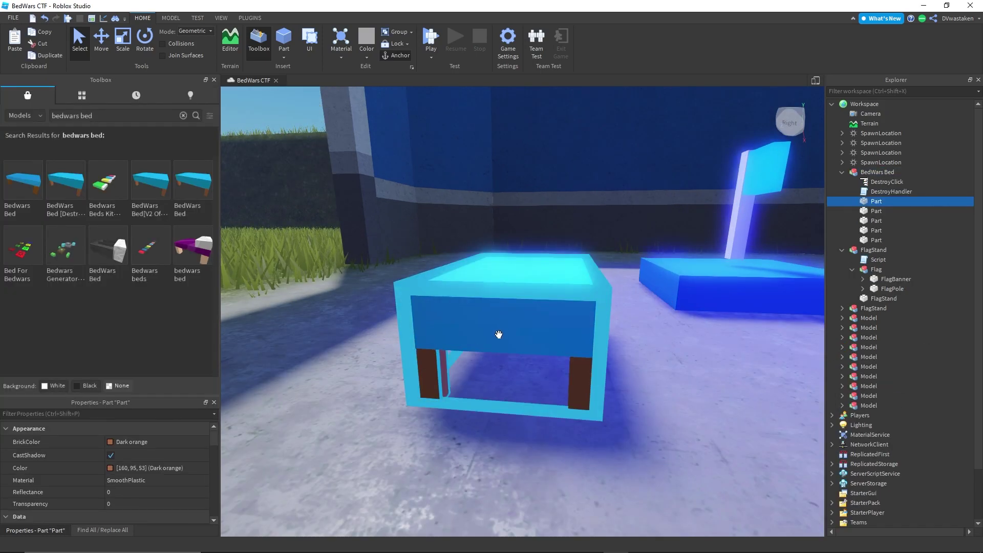
{"action": "left_click", "coordinate": [874, 192]}
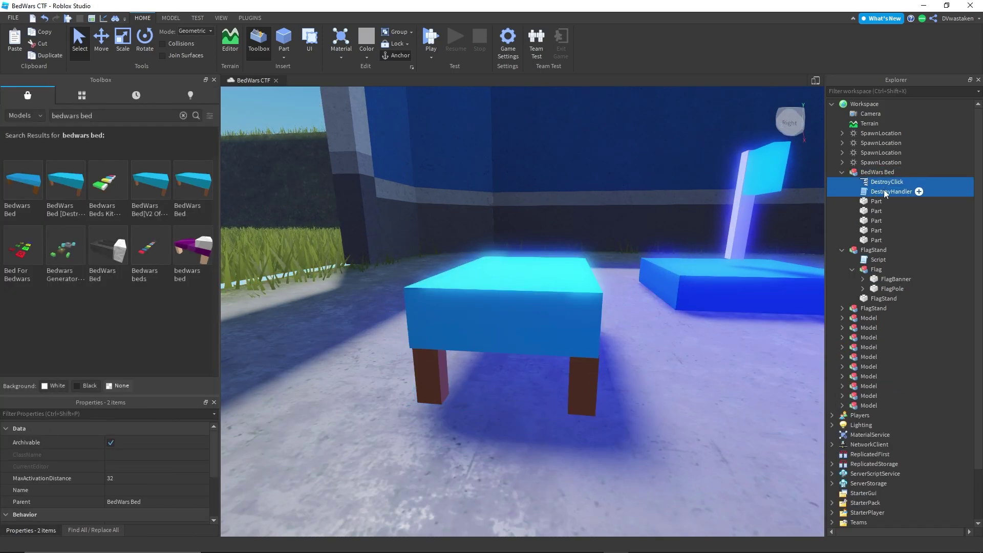
{"action": "right_click", "coordinate": [885, 192]}
{"action": "left_click", "coordinate": [862, 272]}
Select all five parts of the BedWars Bed model.
{"action": "right_click_drag", "start_coordinate": [528, 304], "coordinate": [527, 304]}
{"action": "key", "text": "d"}
{"action": "key", "text": "a"}
{"action": "left_click", "coordinate": [559, 338], "text": "alt"}
{"action": "right_click_drag", "start_coordinate": [756, 295], "coordinate": [757, 296]}
{"action": "key", "text": "d"}
{"action": "key", "text": "a"}
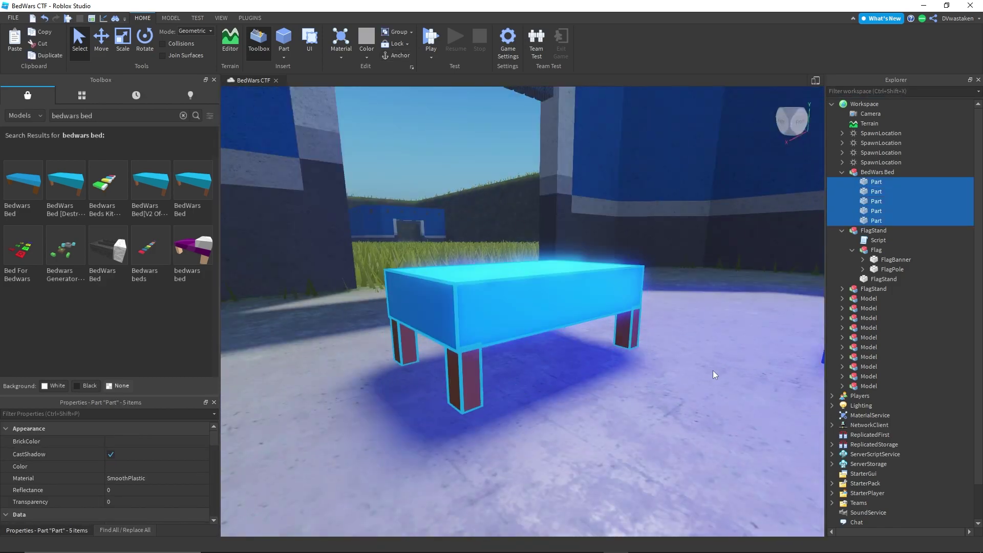
Weld the first two bed legs to the blue mattress with weld constraints.
{"action": "left_click", "coordinate": [546, 293]}
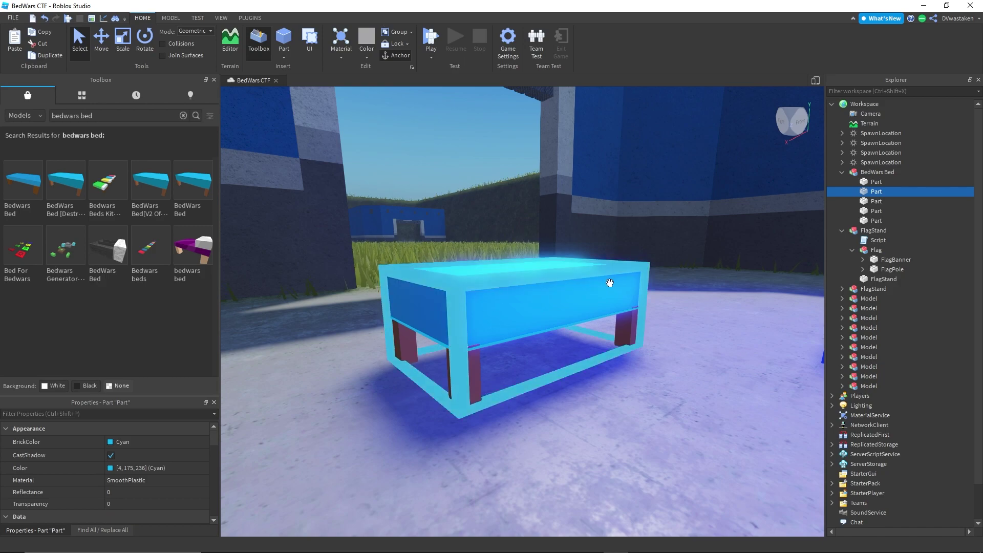
{"action": "right_click_drag", "start_coordinate": [603, 345], "coordinate": [602, 346]}
{"action": "left_click", "coordinate": [576, 352], "text": "alt"}
{"action": "left_click", "coordinate": [171, 19]}
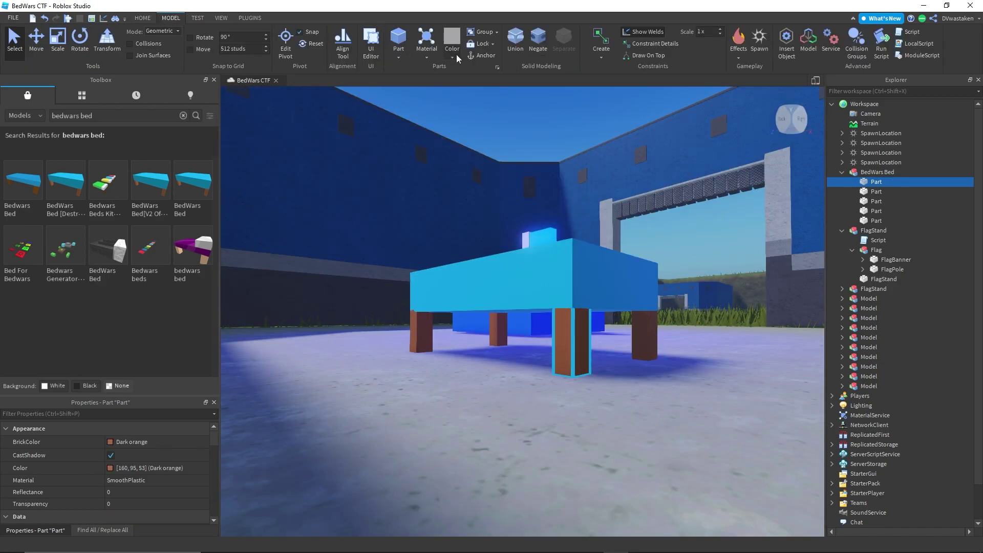
{"action": "left_click", "coordinate": [602, 52]}
{"action": "left_click", "coordinate": [610, 193]}
{"action": "left_click", "coordinate": [535, 269]}
{"action": "right_click_drag", "start_coordinate": [536, 269], "coordinate": [519, 297]}
{"action": "left_click", "coordinate": [413, 358], "text": "alt"}
{"action": "left_click", "coordinate": [599, 56]}
{"action": "left_click", "coordinate": [612, 193]}
{"action": "left_click", "coordinate": [507, 287]}
Weld the remaining bed legs to the mattress with weld constraints.
{"action": "left_click", "coordinate": [541, 339], "text": "alt"}
{"action": "left_click", "coordinate": [607, 56]}
{"action": "left_click", "coordinate": [611, 193]}
{"action": "left_click", "coordinate": [540, 283]}
{"action": "left_click", "coordinate": [455, 353], "text": "alt"}
{"action": "left_click", "coordinate": [602, 54]}
{"action": "left_click", "coordinate": [630, 196]}
{"action": "left_click", "coordinate": [519, 296]}
{"action": "left_click", "coordinate": [528, 340], "text": "alt"}
{"action": "left_click", "coordinate": [604, 55]}
{"action": "left_click", "coordinate": [614, 192]}
{"action": "right_click_drag", "start_coordinate": [690, 300], "coordinate": [689, 300]}
Move all parts and weld constraints of the BedWars Bed into the blue FlagStand model and delete the emptied bed model.
{"action": "left_click", "coordinate": [877, 173]}
{"action": "right_click_drag", "start_coordinate": [425, 250], "coordinate": [425, 252]}
{"action": "left_click", "coordinate": [237, 328]}
{"action": "right_click_drag", "start_coordinate": [237, 329], "coordinate": [367, 306]}
{"action": "left_click", "coordinate": [876, 182]}
{"action": "left_click", "coordinate": [876, 250], "text": "shift"}
{"action": "left_click_drag", "start_coordinate": [876, 250], "coordinate": [875, 271]}
{"action": "left_click", "coordinate": [876, 172]}
{"action": "right_click", "coordinate": [876, 172]}
{"action": "left_click", "coordinate": [886, 226]}
Move the five bed parts into the Flag model and rename the mattress FlagBanner.
{"action": "key", "text": "a"}
{"action": "right_click_drag", "start_coordinate": [571, 199], "coordinate": [599, 218]}
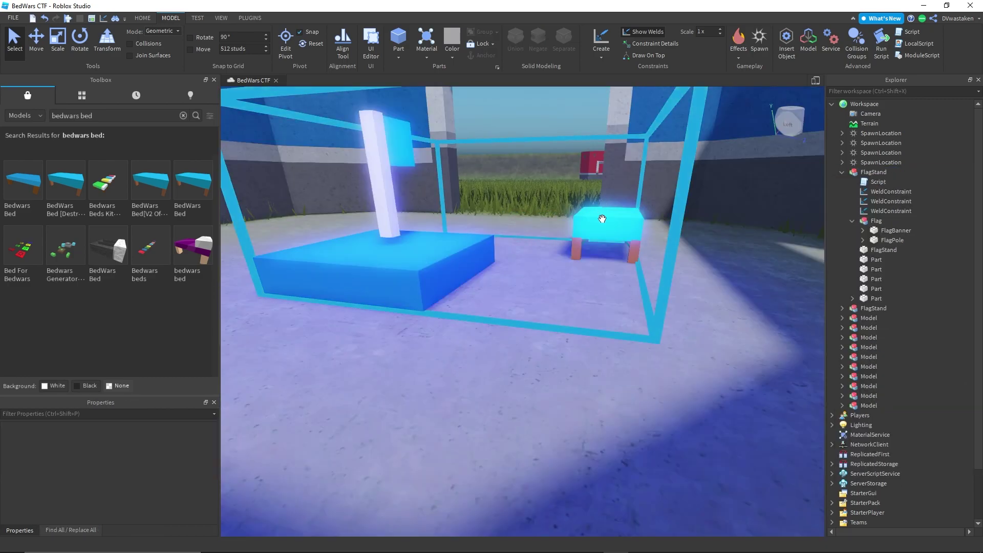
{"action": "left_click", "coordinate": [388, 198], "text": "alt"}
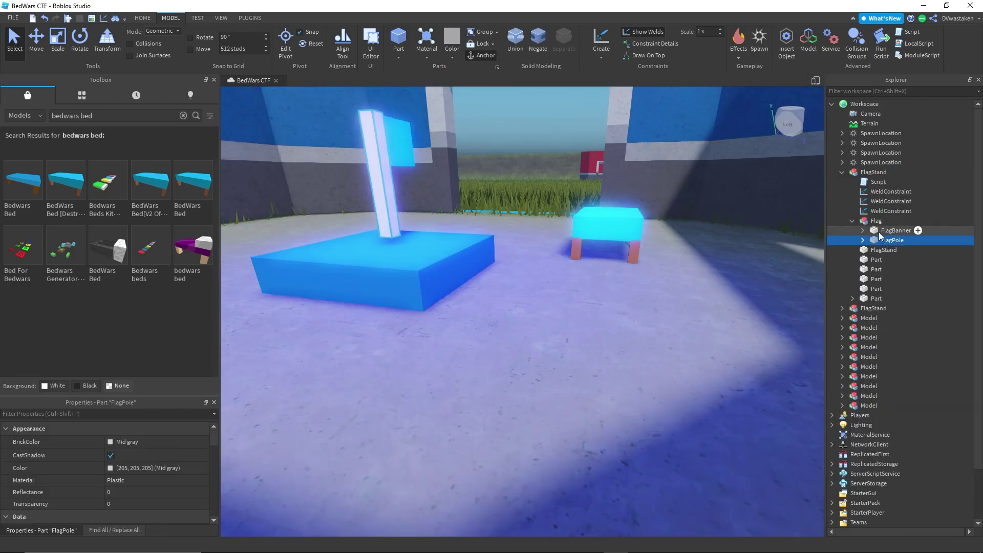
{"action": "left_click", "coordinate": [863, 240]}
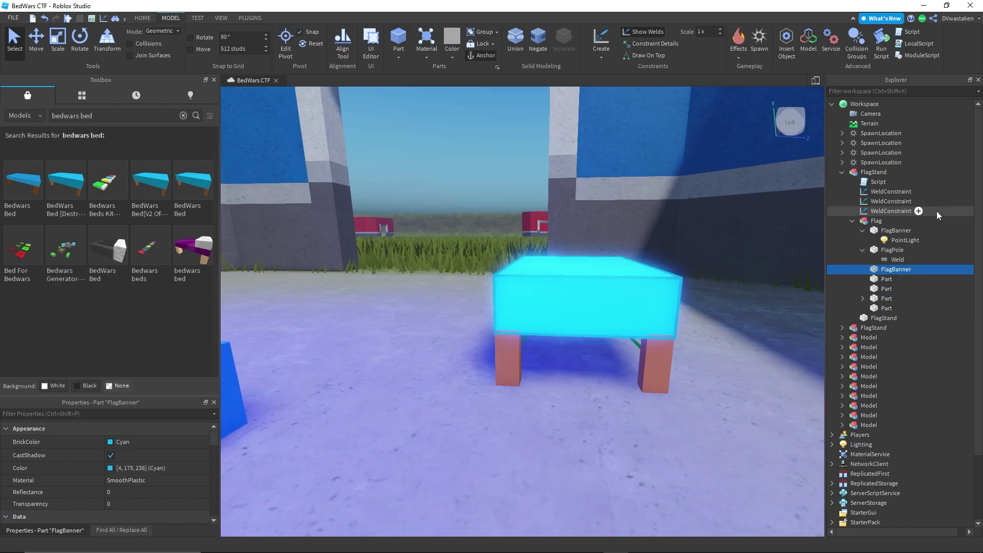
Replace the original flag banner and pole by moving the PointLight to the mattress and renaming a bed leg FlagPole.
{"action": "left_click", "coordinate": [903, 240]}
{"action": "type", "text": "FlagPole"}
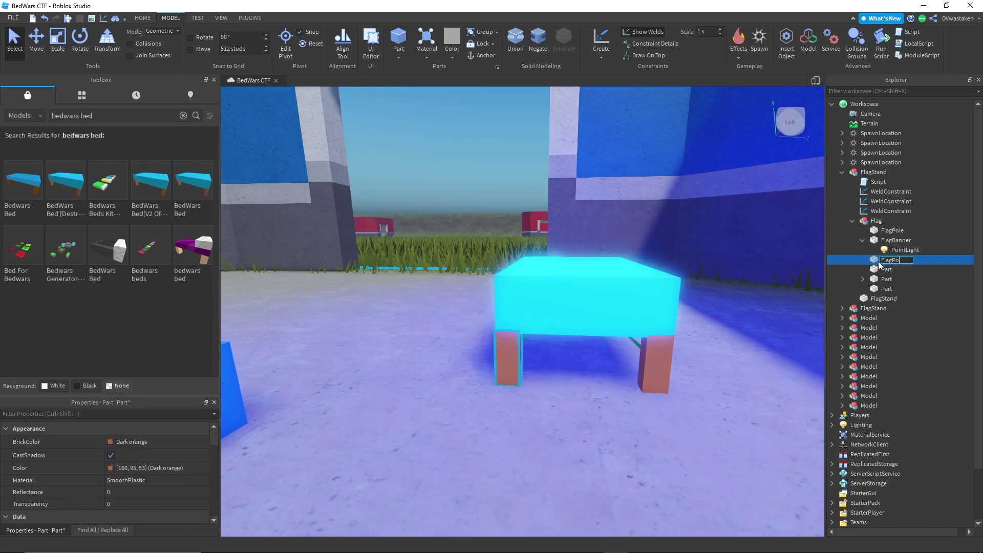
{"action": "right_click", "coordinate": [891, 232]}
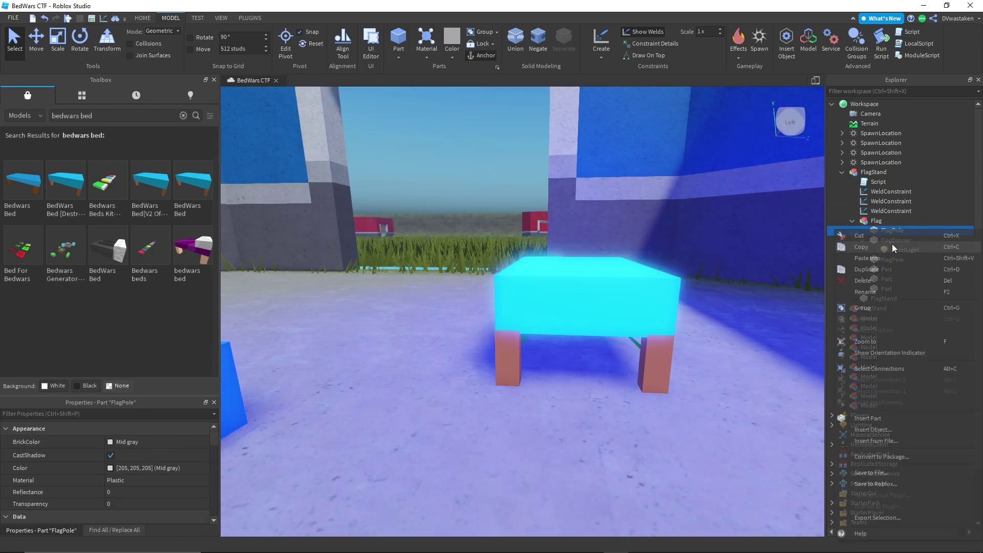
{"action": "left_click", "coordinate": [883, 282]}
{"action": "left_click", "coordinate": [893, 251]}
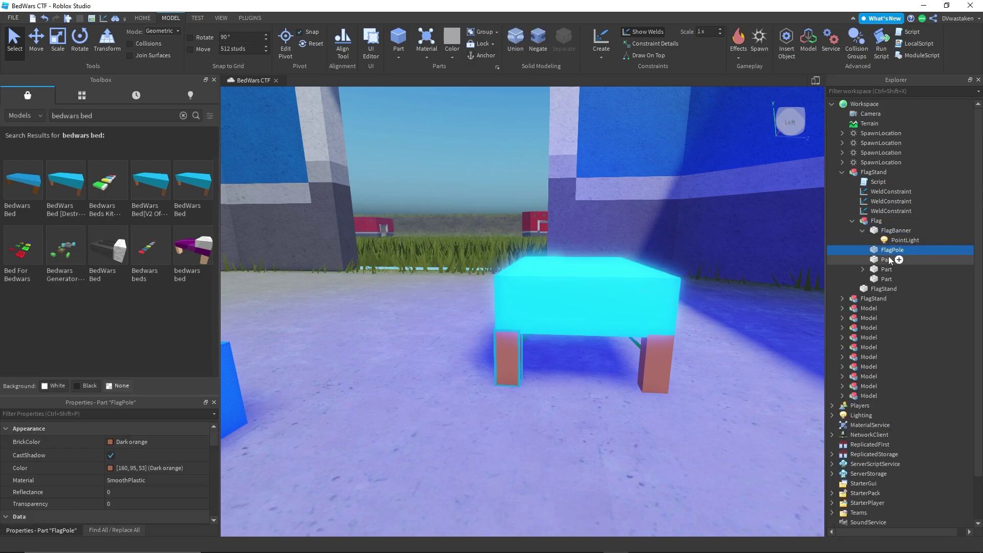
Recolor the bed's FlagBanner mattress to Bright blue, matching the stand.
{"action": "right_click_drag", "start_coordinate": [461, 327], "coordinate": [431, 318]}
{"action": "left_click", "coordinate": [400, 315]}
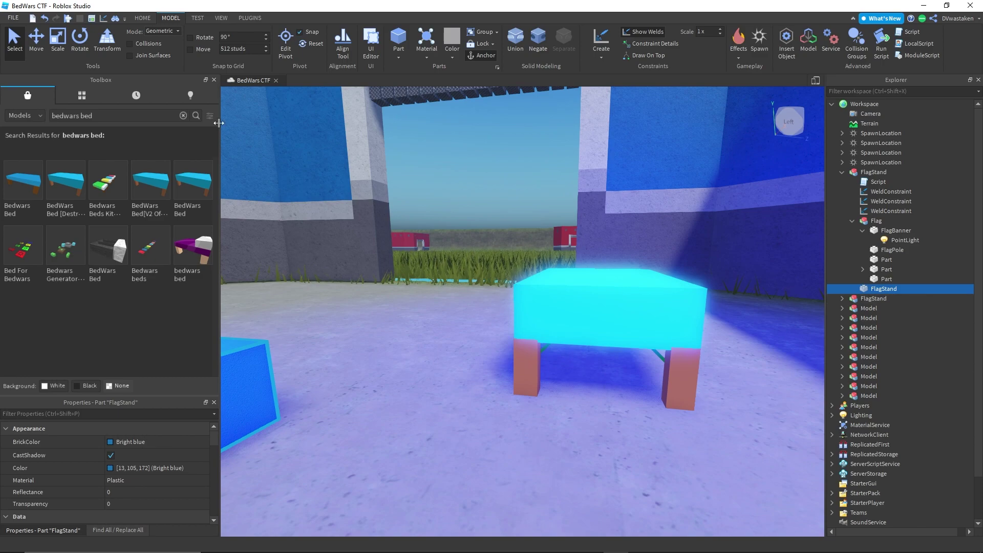
{"action": "left_click", "coordinate": [897, 230]}
{"action": "left_click", "coordinate": [110, 442]}
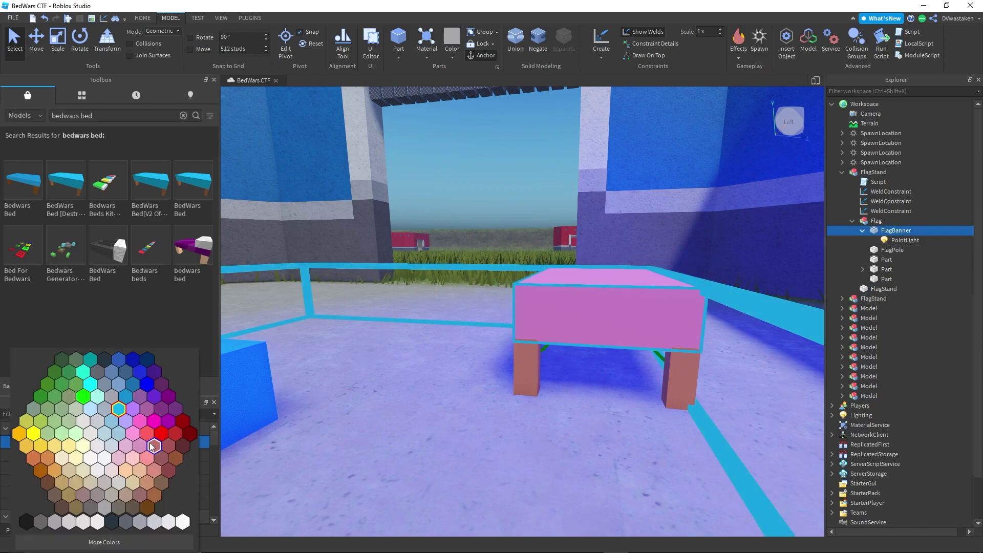
{"action": "left_click", "coordinate": [127, 398]}
{"action": "left_click", "coordinate": [113, 467]}
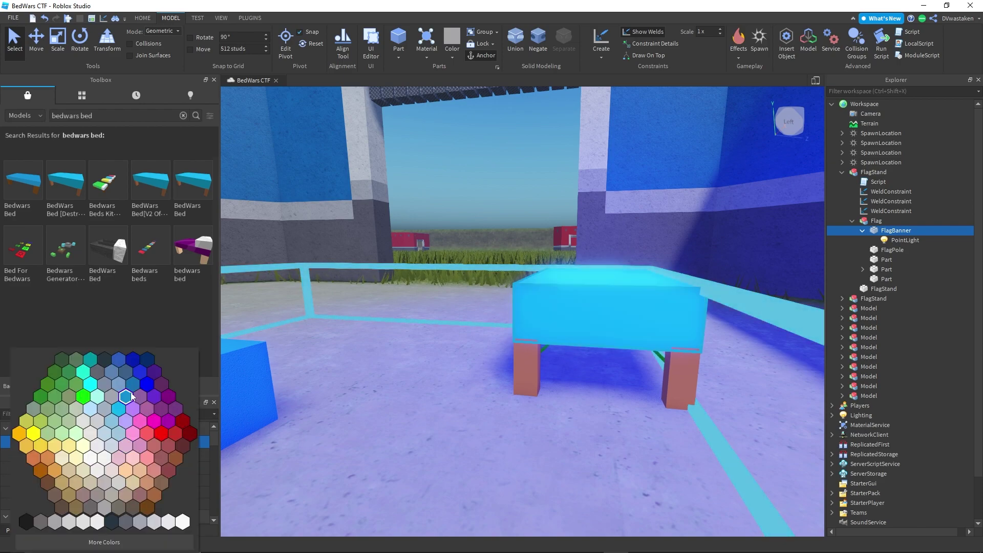
{"action": "left_click", "coordinate": [133, 385]}
Select all the bed parts in the Flag model and move them onto the middle of the blue stand.
{"action": "right_click_drag", "start_coordinate": [683, 361], "coordinate": [681, 358]}
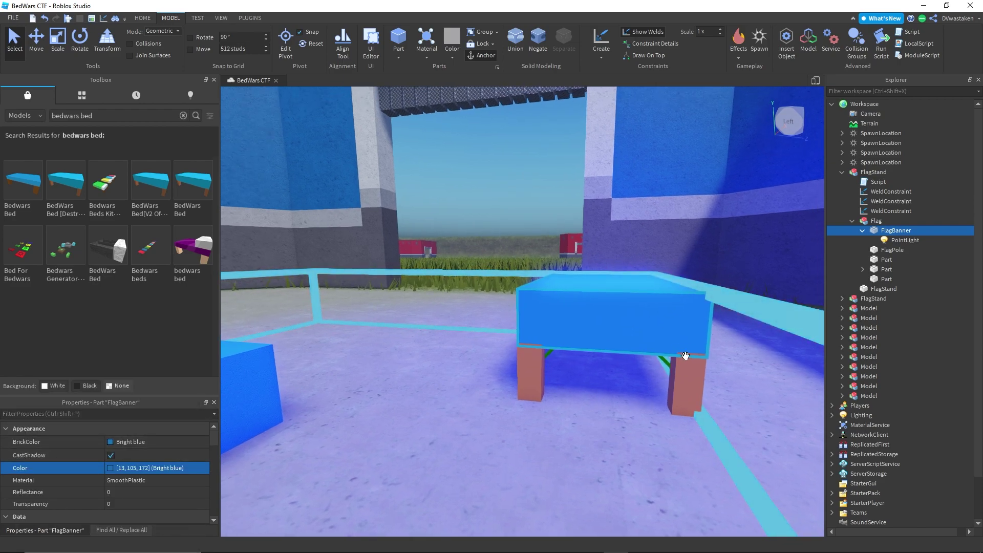
{"action": "scroll", "coordinate": [722, 306], "scroll_direction": "down", "scroll_amount": 3}
{"action": "left_click", "coordinate": [681, 292]}
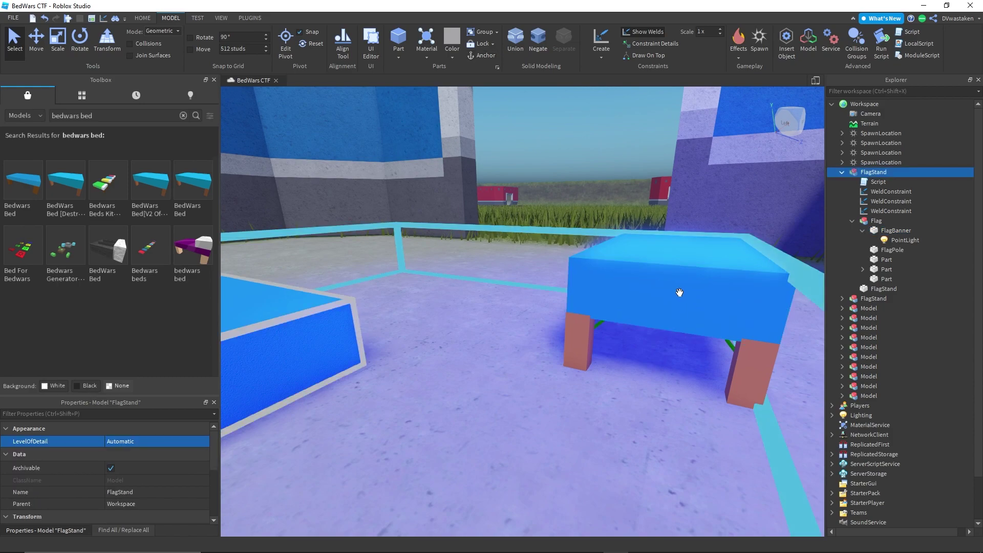
{"action": "scroll", "coordinate": [681, 292], "scroll_direction": "down", "scroll_amount": 2}
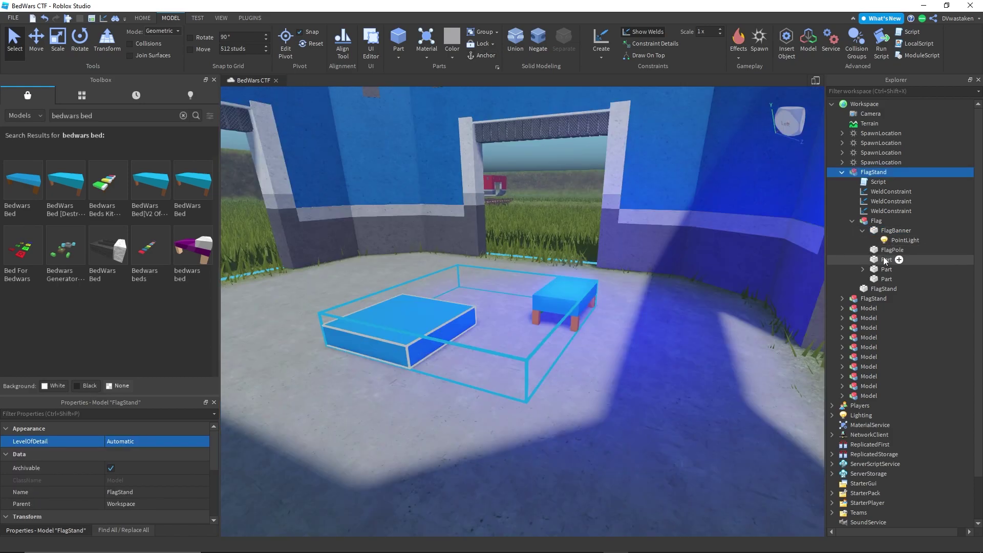
{"action": "left_click", "coordinate": [885, 279]}
{"action": "left_click", "coordinate": [889, 231], "text": "shift"}
{"action": "key", "text": "ctrl+2"}
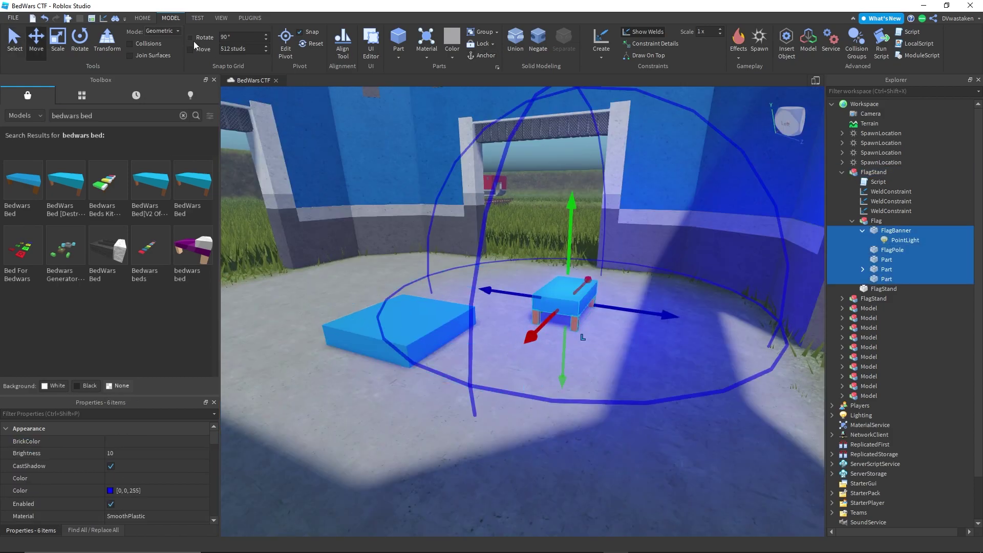
{"action": "left_click_drag", "start_coordinate": [537, 302], "coordinate": [333, 307]}
{"action": "key", "text": "f"}
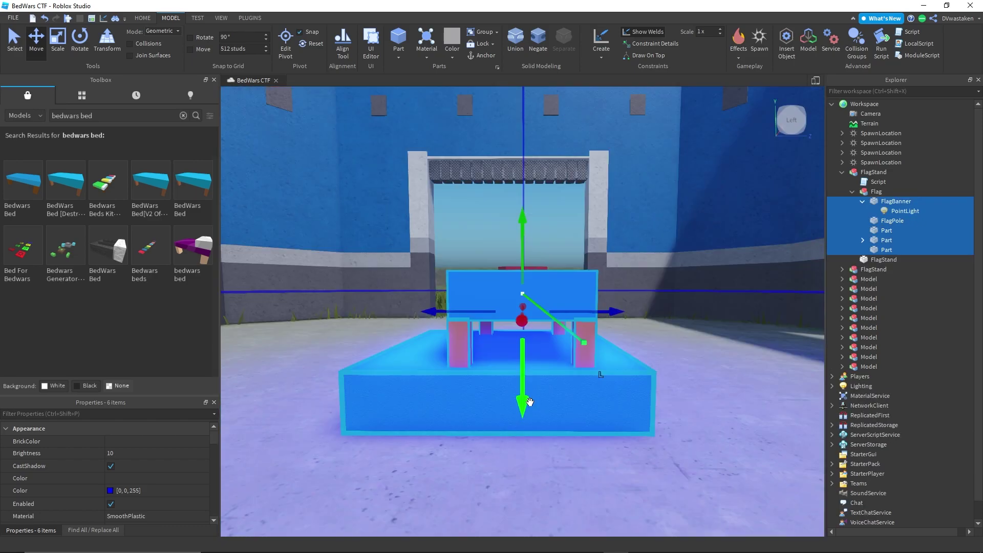
Sink the FlagStand part nearly flush with the floor and lower the Flag bed model onto it.
{"action": "left_click", "coordinate": [884, 260]}
{"action": "key", "text": "f"}
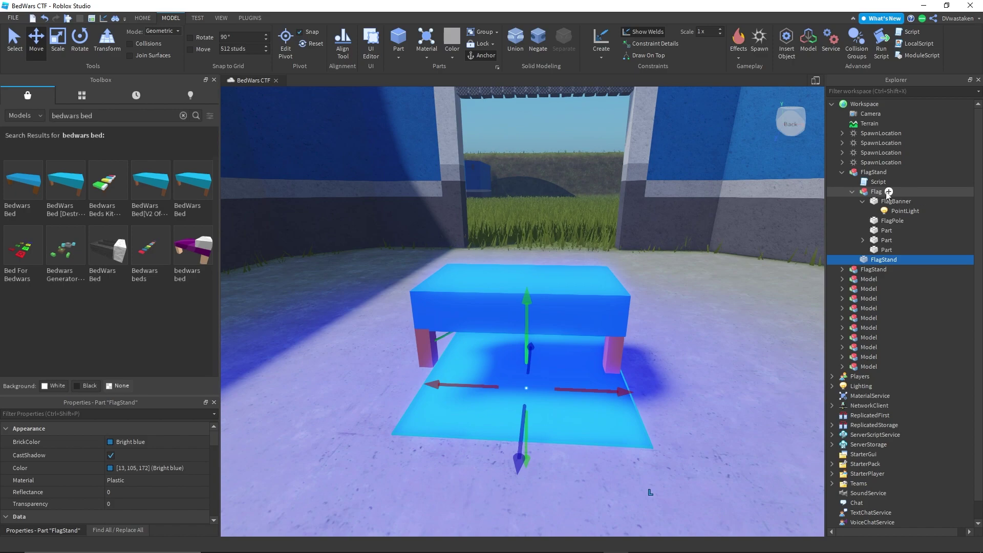
{"action": "left_click", "coordinate": [877, 193]}
{"action": "right_click_drag", "start_coordinate": [653, 264], "coordinate": [655, 281]}
{"action": "key", "text": "f"}
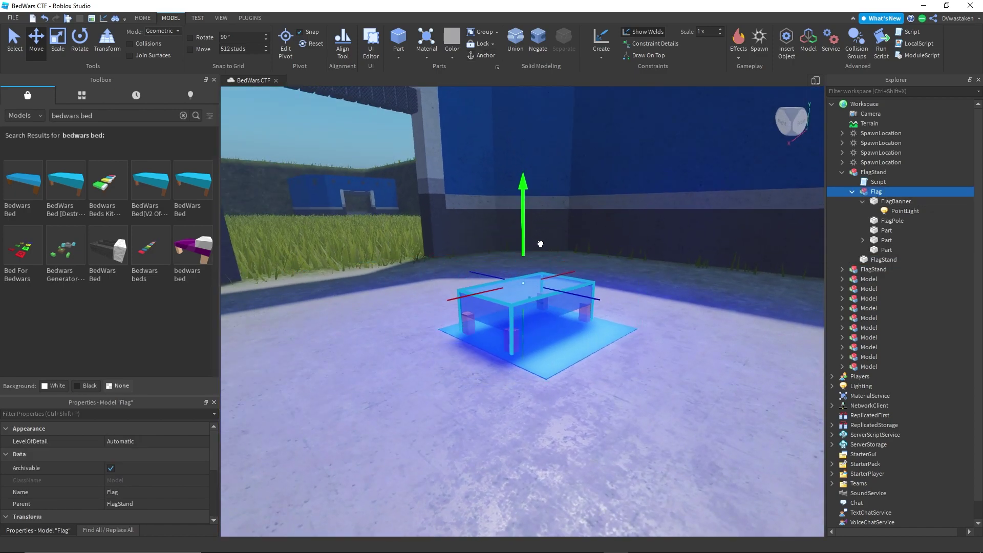
{"action": "left_click_drag", "start_coordinate": [543, 239], "coordinate": [543, 240]}
{"action": "left_click_drag", "start_coordinate": [599, 297], "coordinate": [602, 300]}
Make the FlagStand part beneath the blue bed invisible by setting its Transparency to 1.
{"action": "scroll", "coordinate": [601, 301], "scroll_direction": "up", "scroll_amount": 3}
{"action": "right_click_drag", "start_coordinate": [601, 301], "coordinate": [599, 301]}
{"action": "left_click", "coordinate": [680, 211]}
{"action": "right_click_drag", "start_coordinate": [681, 211], "coordinate": [665, 220]}
{"action": "left_click", "coordinate": [404, 438]}
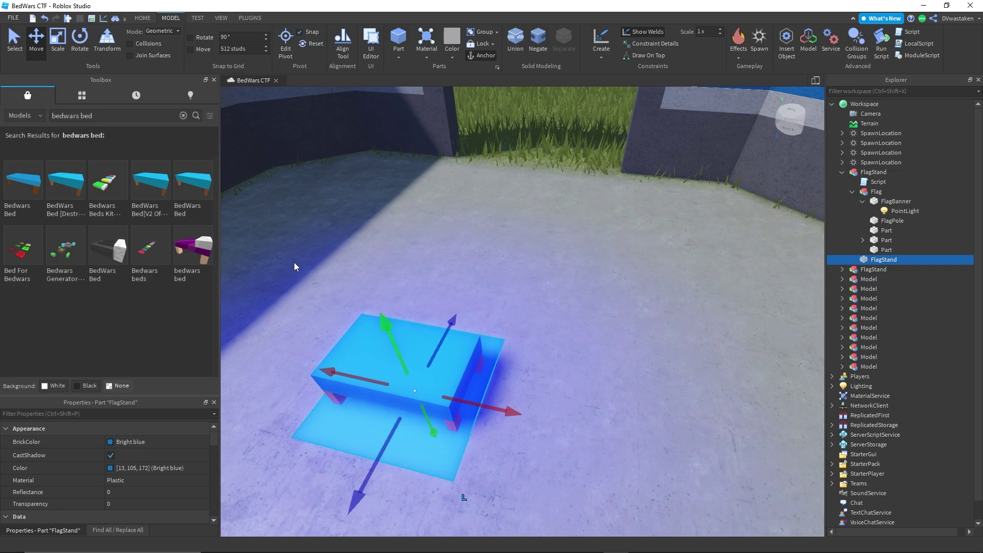
Copy the blue bed's FlagStand model into the red base and recolor the copy's mattress to Bright red (196, 40, 28).
{"action": "left_click", "coordinate": [563, 397]}
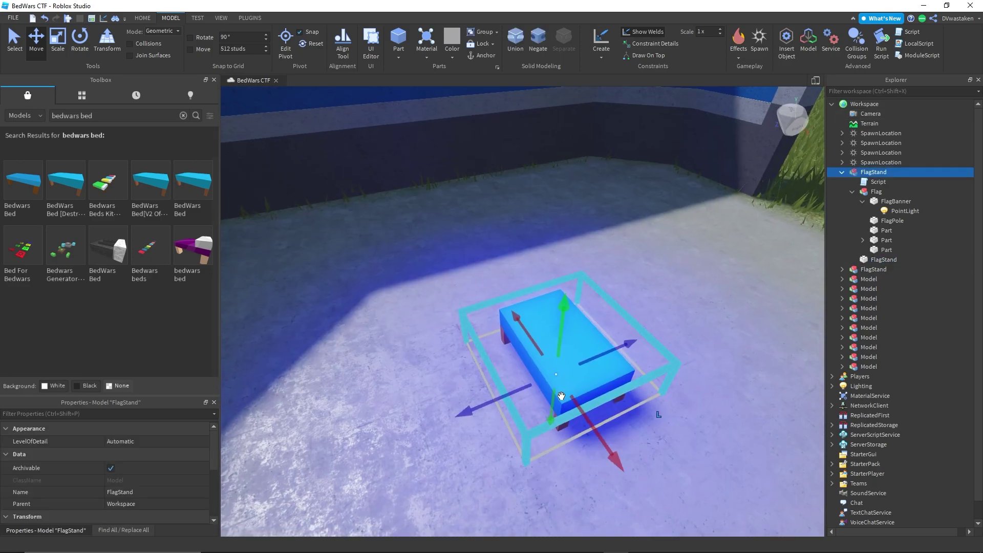
{"action": "right_click_drag", "start_coordinate": [562, 397], "coordinate": [563, 395]}
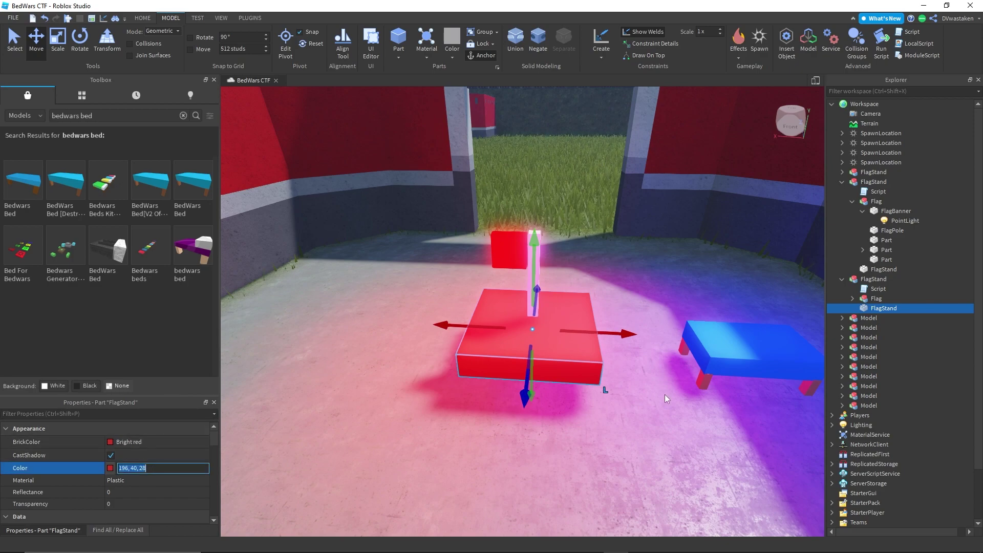
{"action": "left_click", "coordinate": [748, 348]}
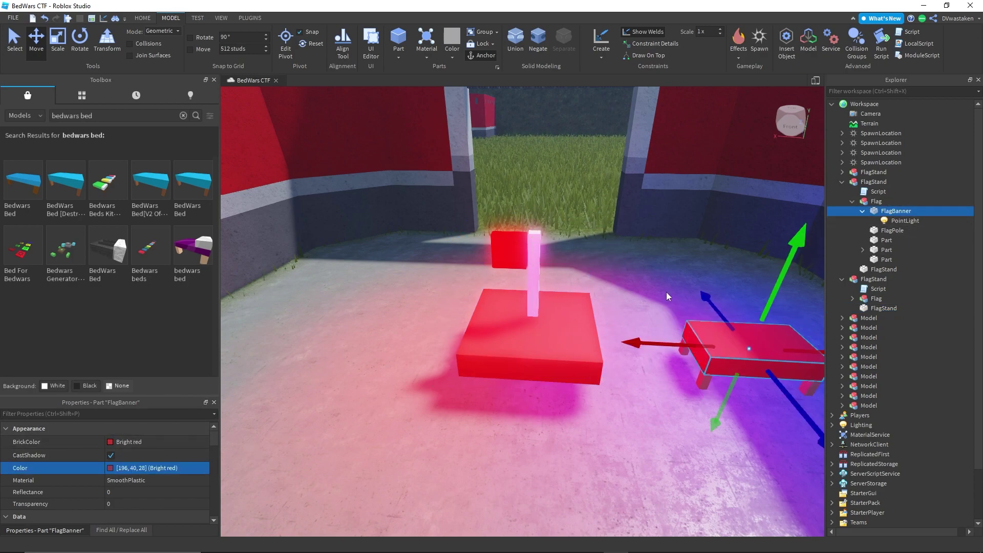
Replace the original red flag stand with the red bed model and set its PointLight color to 196, 40, 28.
{"action": "left_click", "coordinate": [874, 181]}
{"action": "key", "text": "f"}
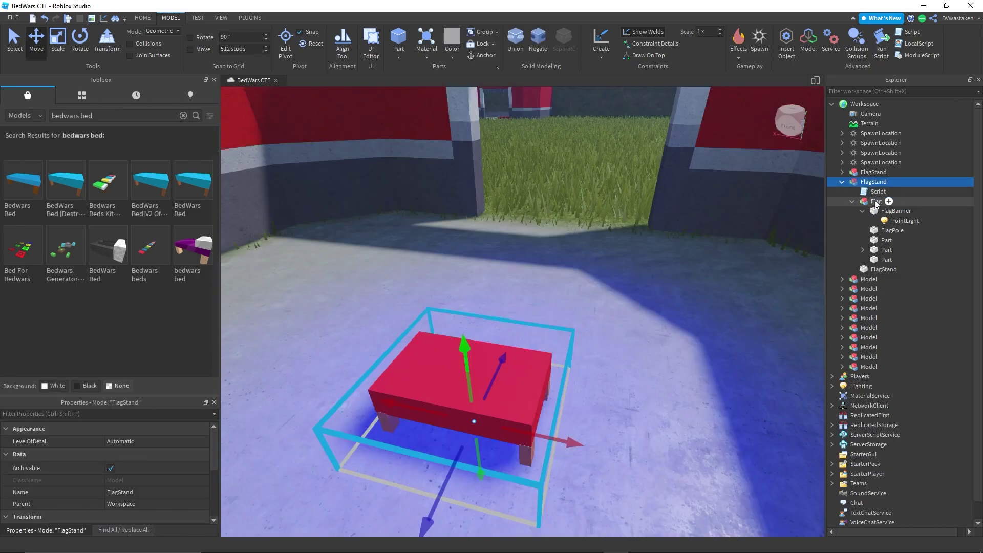
{"action": "left_click", "coordinate": [905, 221]}
{"action": "left_click", "coordinate": [141, 449]}
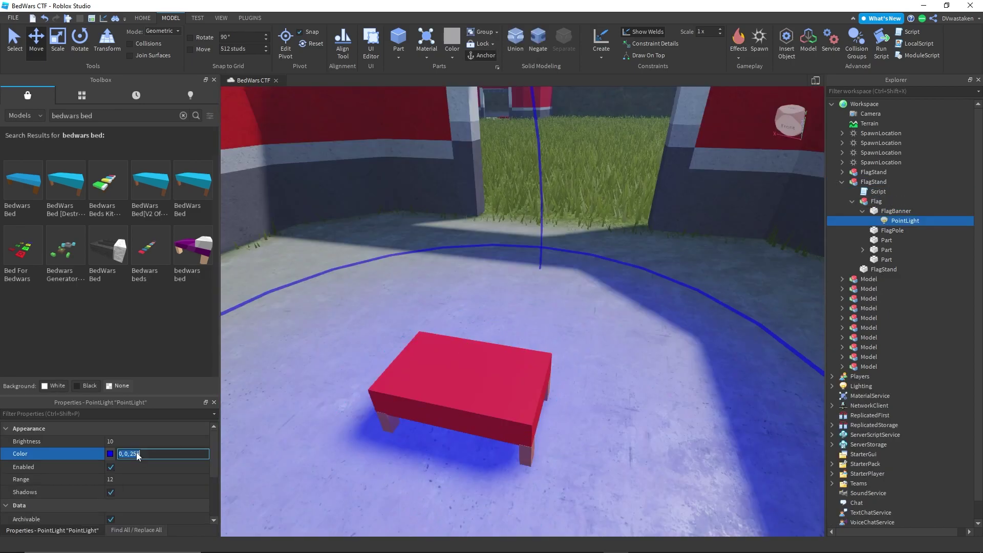
{"action": "key", "text": "Return"}
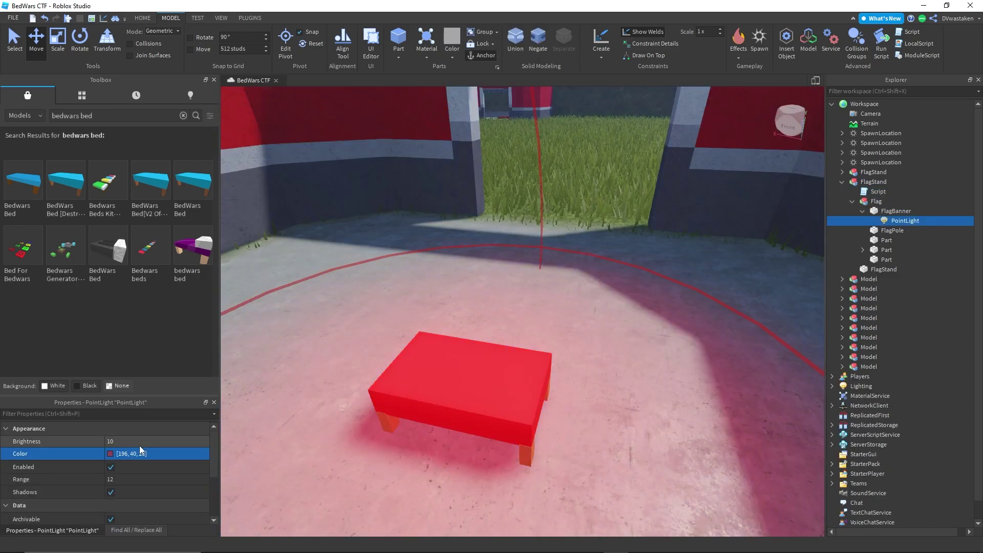
Weld the red bed's FlagPole leg and its other legs to the FlagBanner mattress.
{"action": "right_click_drag", "start_coordinate": [496, 422], "coordinate": [496, 422]}
{"action": "left_click", "coordinate": [602, 293]}
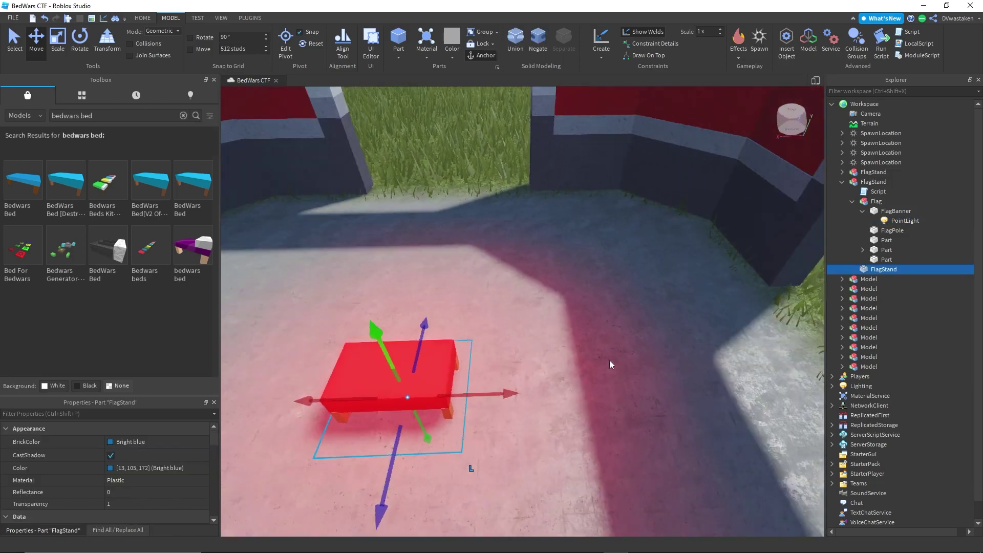
{"action": "right_click_drag", "start_coordinate": [609, 360], "coordinate": [601, 360]}
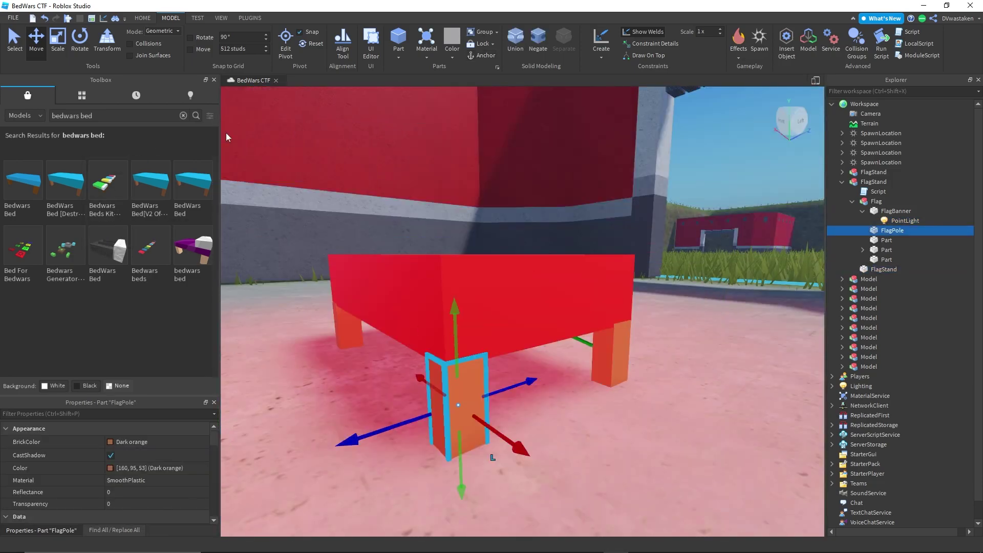
{"action": "left_click", "coordinate": [612, 58]}
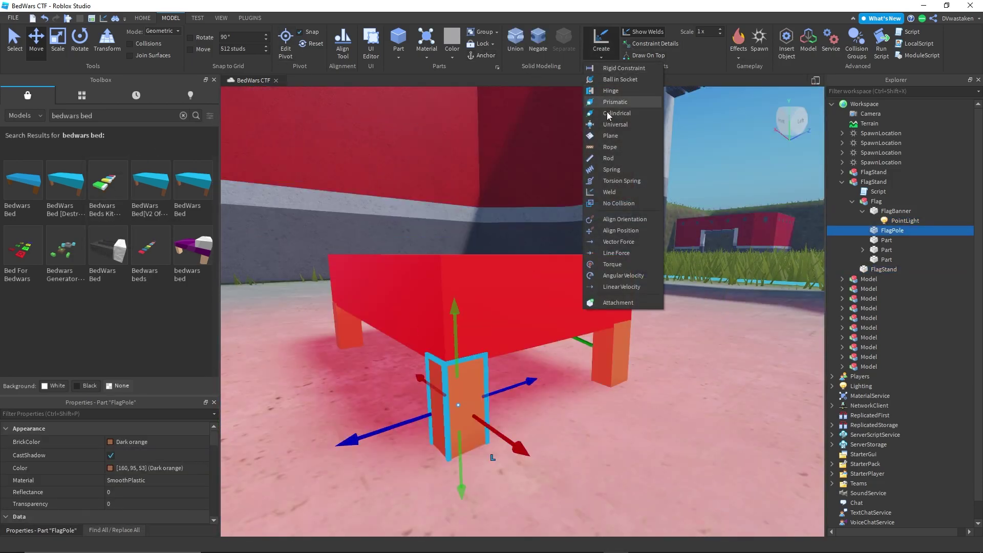
{"action": "left_click", "coordinate": [614, 192]}
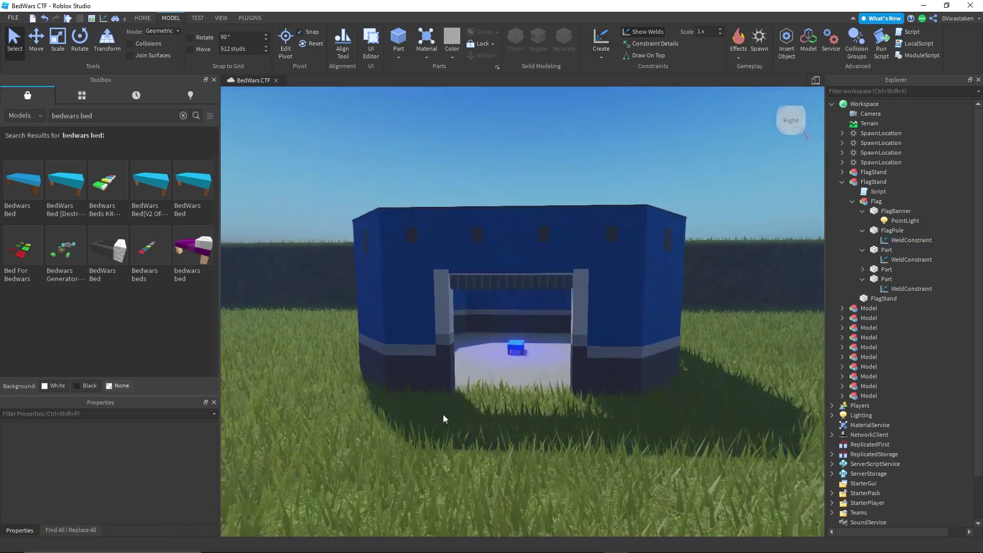
Weld the blue bed's FlagPole and other leg parts to its FlagBanner mattress.
{"action": "scroll", "coordinate": [451, 409], "scroll_direction": "up", "scroll_amount": 6}
{"action": "scroll", "coordinate": [467, 394], "scroll_direction": "down", "scroll_amount": 2}
{"action": "left_click", "coordinate": [485, 373], "text": "alt"}
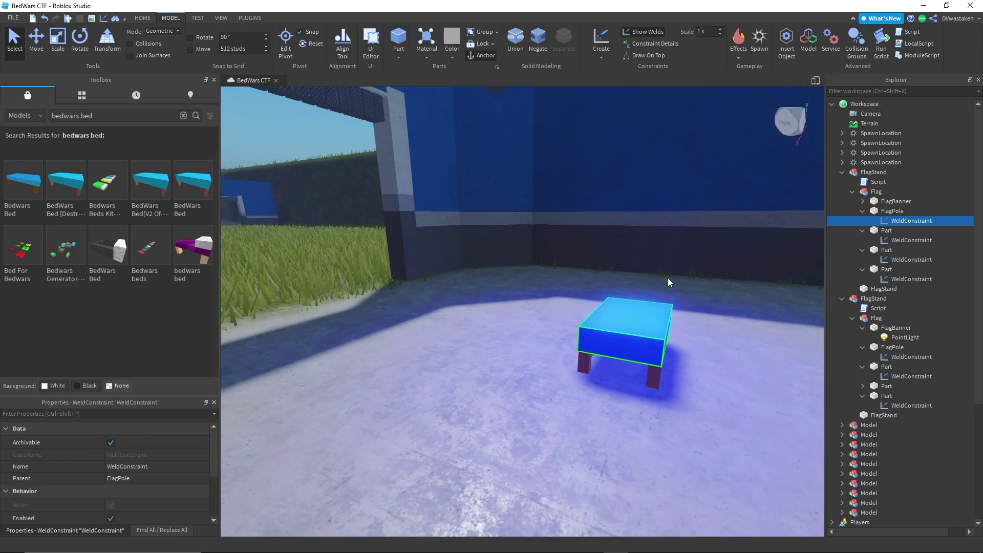
{"action": "right_click_drag", "start_coordinate": [668, 278], "coordinate": [667, 277]}
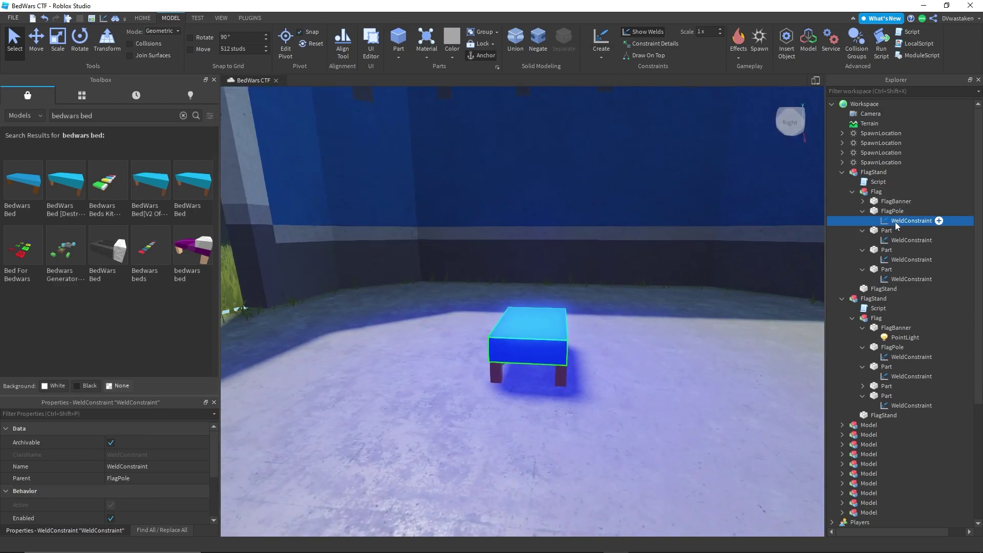
{"action": "right_click_drag", "start_coordinate": [537, 259], "coordinate": [572, 278]}
{"action": "key", "text": "s"}
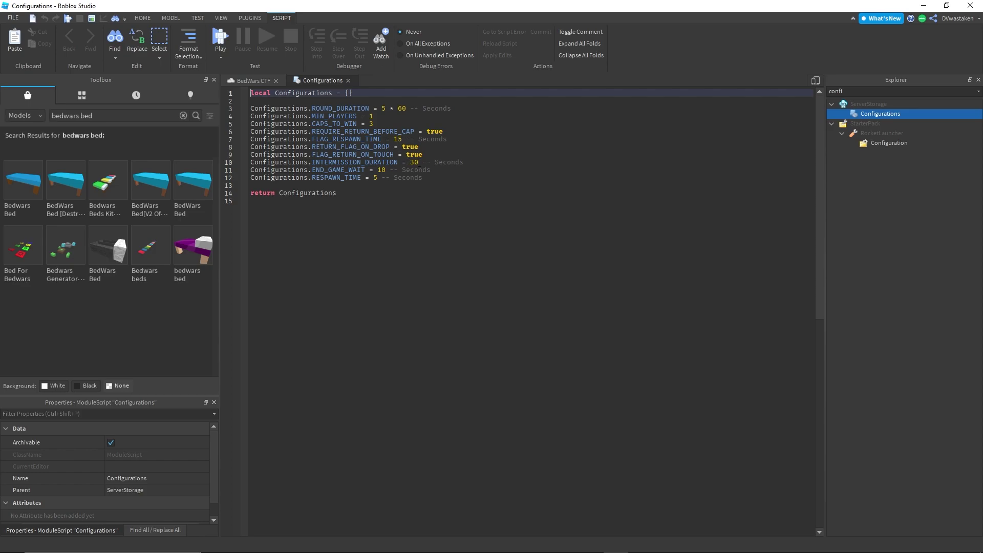
Start a play test, close the Configurations script and fire the rocket launcher several times across the field.
{"action": "key", "text": "F5"}
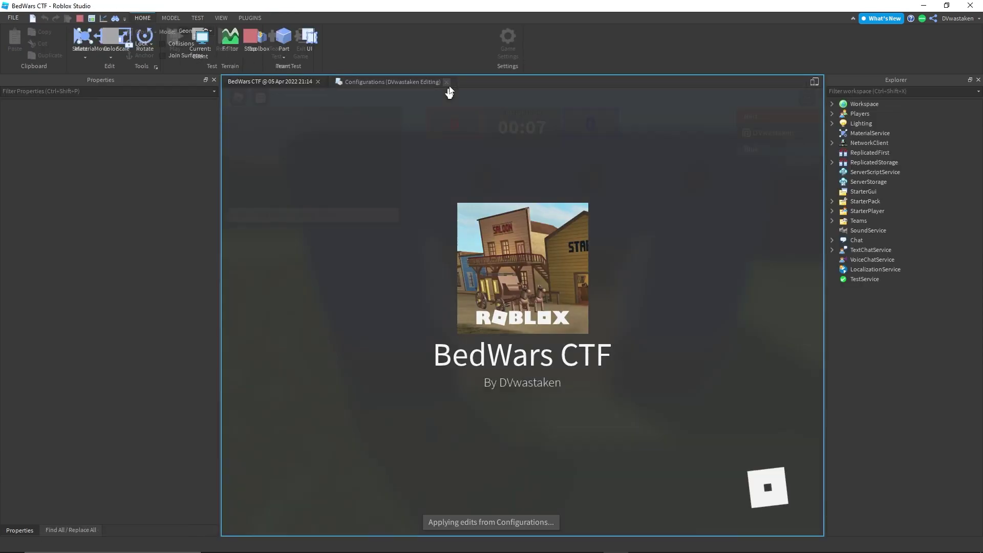
{"action": "left_click", "coordinate": [446, 82]}
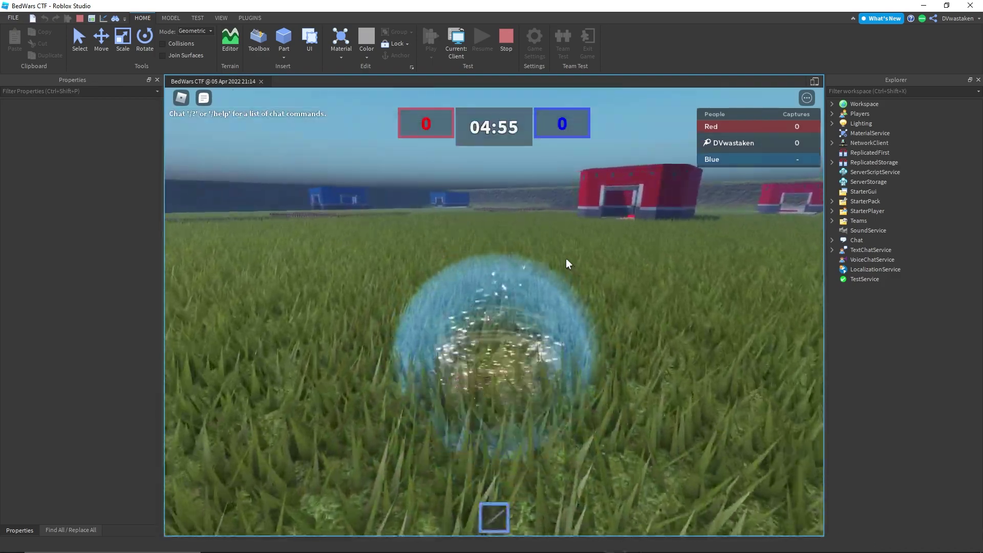
{"action": "scroll", "coordinate": [567, 264], "scroll_direction": "up", "scroll_amount": 5}
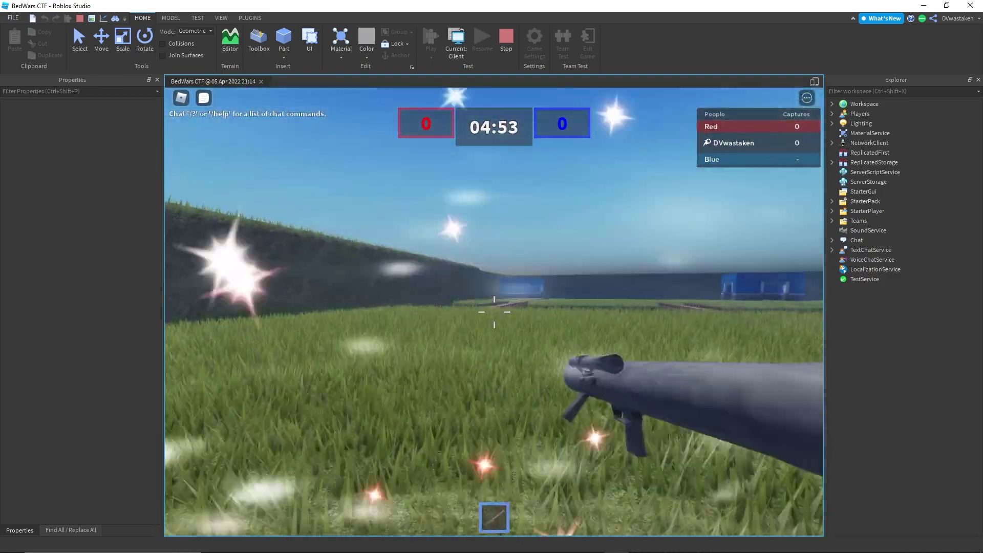
{"action": "left_click", "coordinate": [494, 311]}
{"action": "left_click", "coordinate": [494, 312]}
{"action": "left_click", "coordinate": [494, 312]}
{"action": "left_click", "coordinate": [495, 312]}
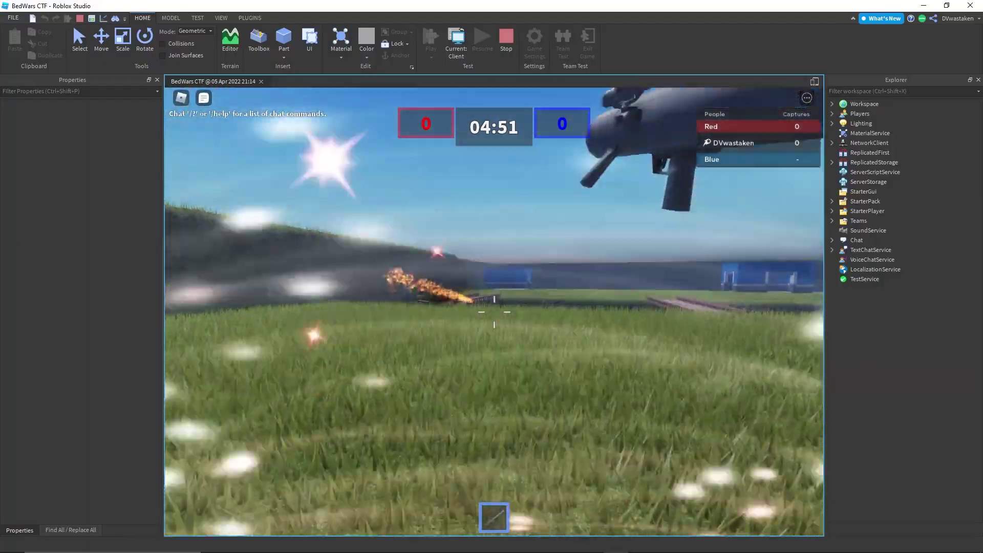
{"action": "left_click", "coordinate": [494, 312]}
{"action": "left_click", "coordinate": [495, 311]}
{"action": "left_click", "coordinate": [494, 312]}
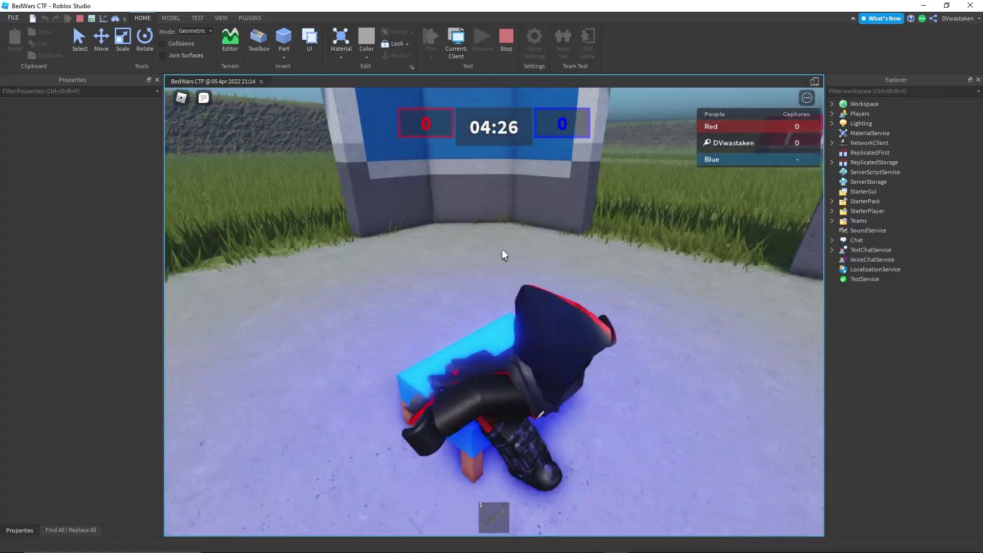
Pick up the blue bed with the character and carry it out of the blue base toward the red side.
{"action": "key", "text": "a"}
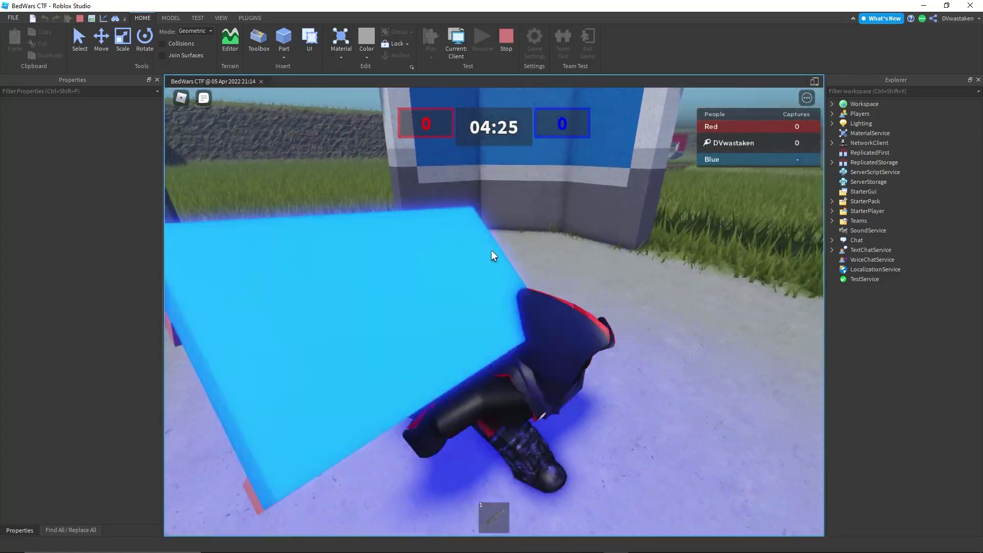
{"action": "key", "text": "s"}
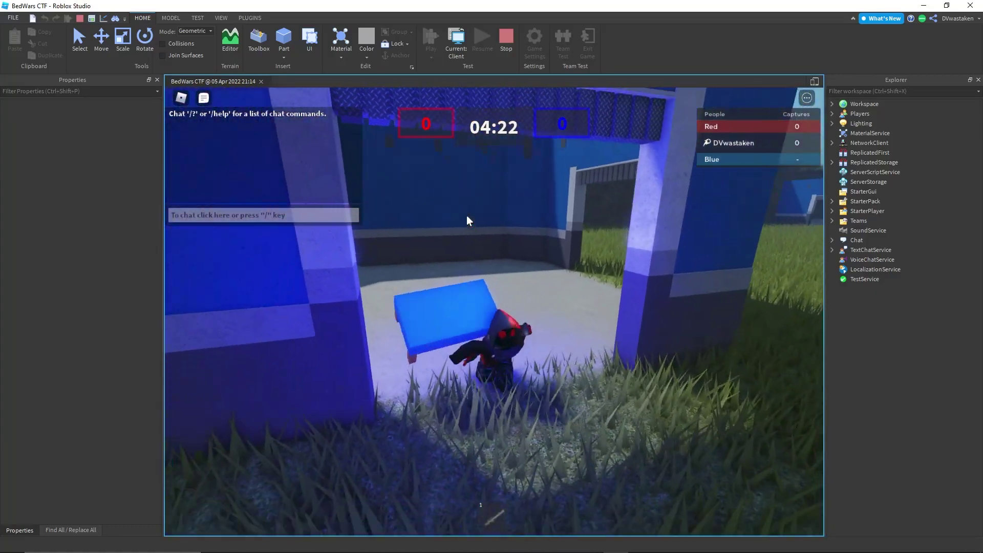
{"action": "right_click_drag", "start_coordinate": [467, 215], "coordinate": [466, 215]}
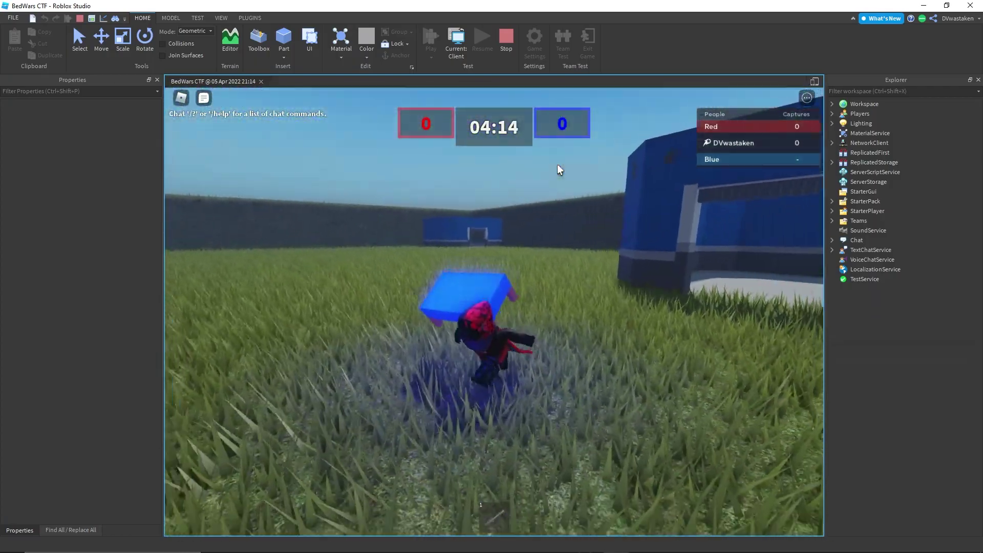
{"action": "right_click_drag", "start_coordinate": [557, 164], "coordinate": [557, 164]}
{"action": "key", "text": "w"}
{"action": "key", "text": "w"}
{"action": "key", "text": "w"}
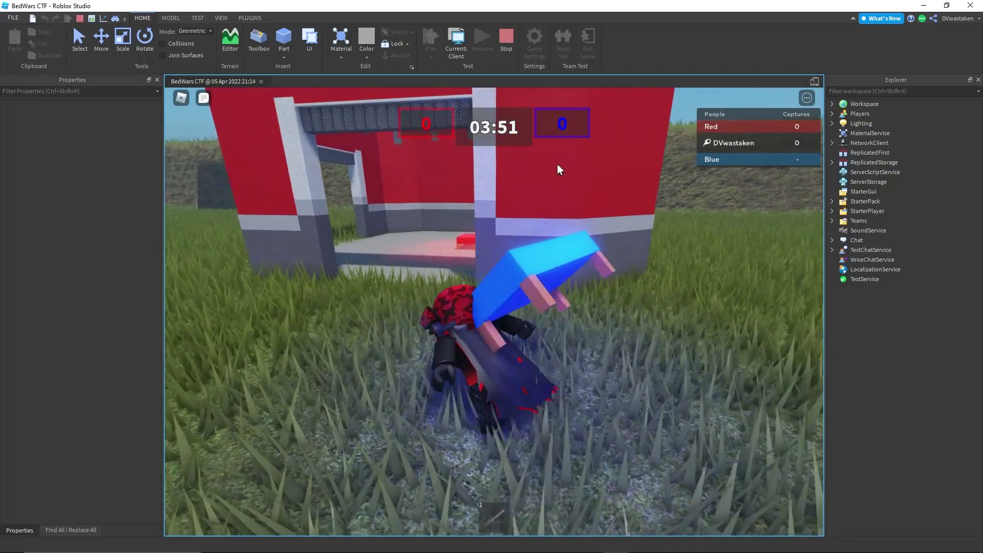
Bring the carried blue bed to the red bed inside the red base and end the play test.
{"action": "key", "text": "w"}
{"action": "right_click_drag", "start_coordinate": [557, 164], "coordinate": [557, 164]}
{"action": "key", "text": "w"}
{"action": "key", "text": "w"}
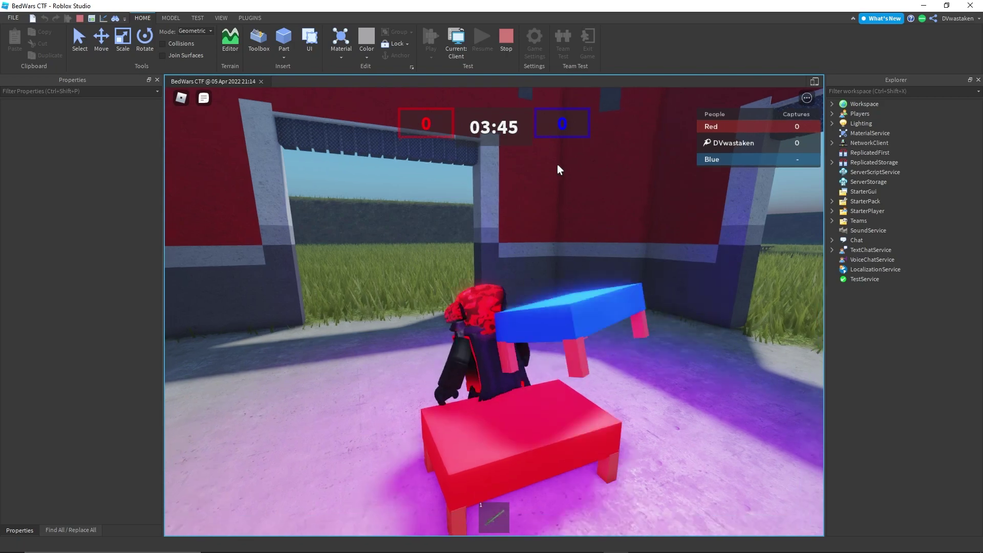
{"action": "key", "text": "s"}
{"action": "left_click", "coordinate": [514, 43]}
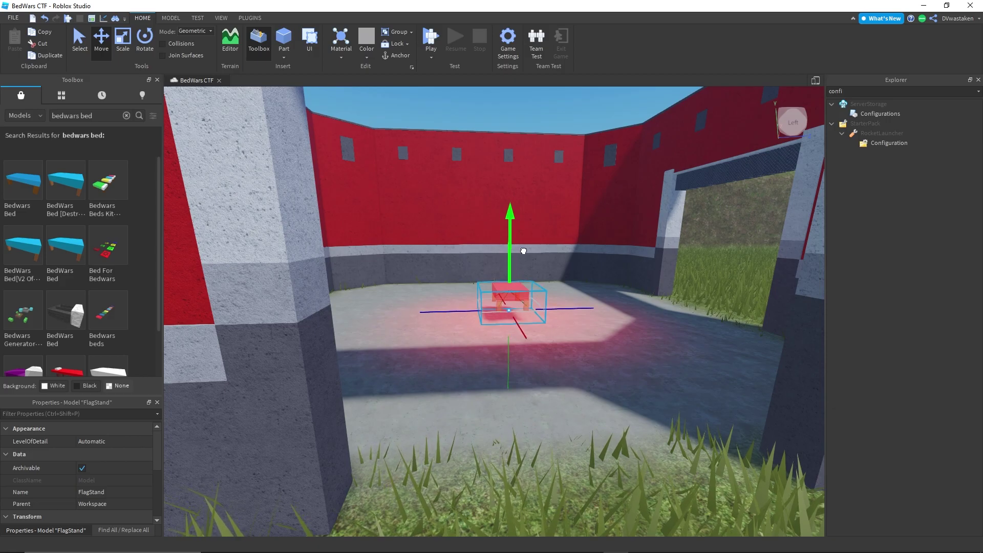
Select the red bed's FlagBanner mattress and examine its Color property.
{"action": "left_click", "coordinate": [497, 324], "text": "alt"}
{"action": "key", "text": "s"}
{"action": "right_click_drag", "start_coordinate": [498, 324], "coordinate": [497, 324]}
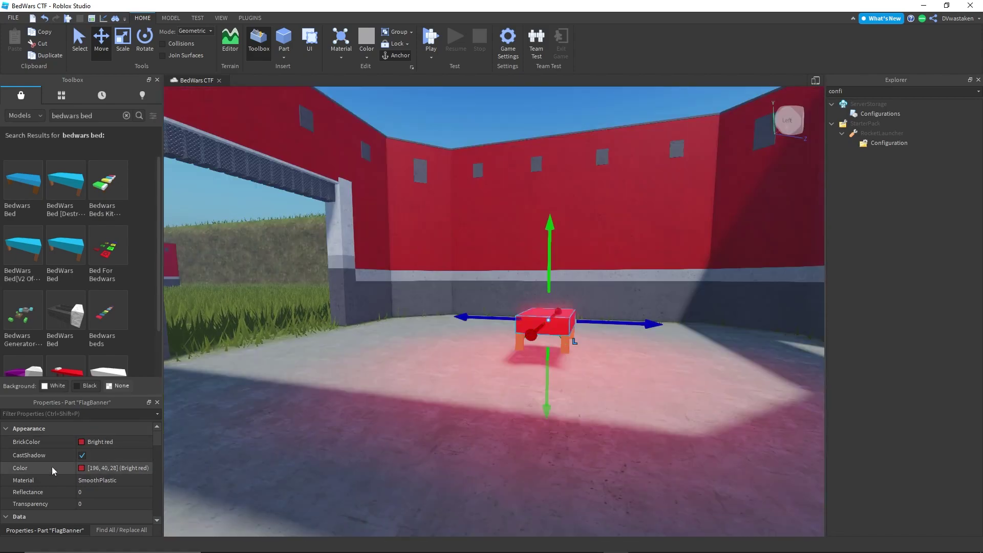
{"action": "left_click", "coordinate": [53, 468]}
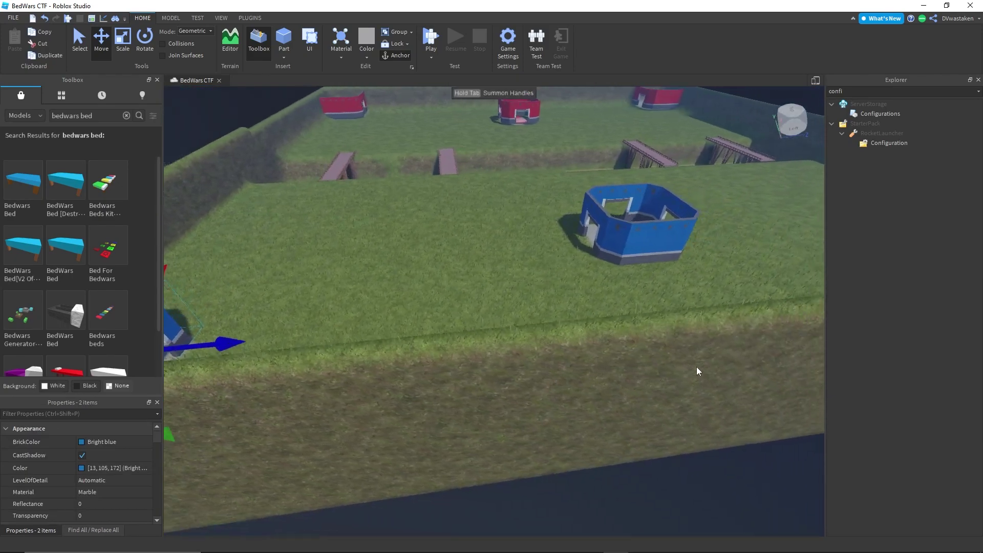
Delete the wall and gate sections of the blue base in the map's corner, keeping its spawn pad.
{"action": "key", "text": "d"}
{"action": "right_click_drag", "start_coordinate": [697, 367], "coordinate": [697, 366]}
{"action": "key", "text": "s"}
{"action": "left_click", "coordinate": [630, 351]}
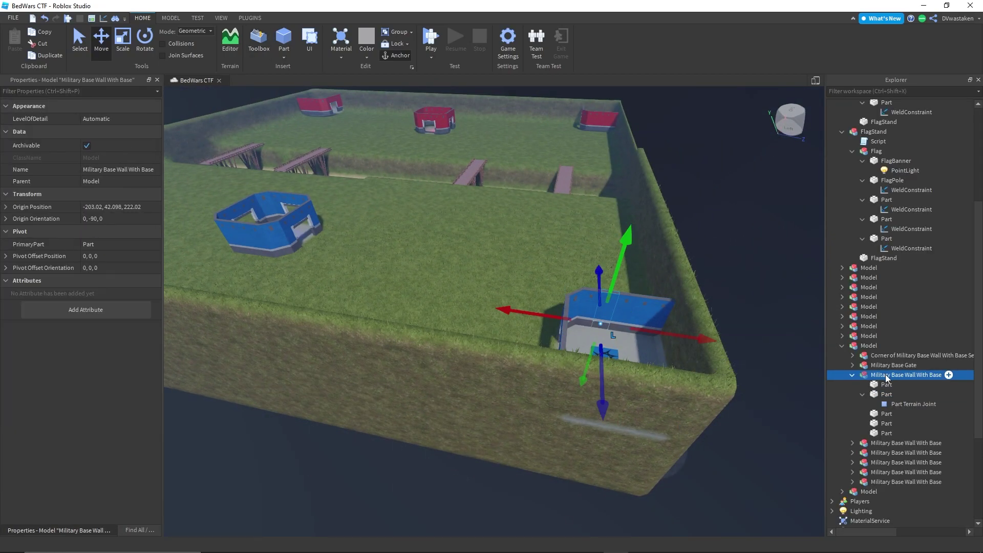
{"action": "key", "text": "ctrl+x"}
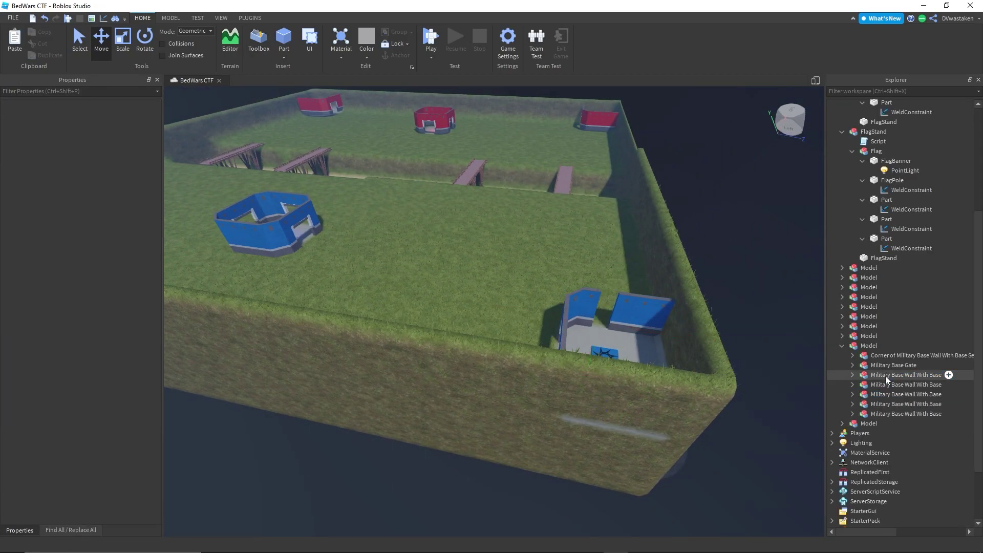
{"action": "left_click", "coordinate": [896, 375]}
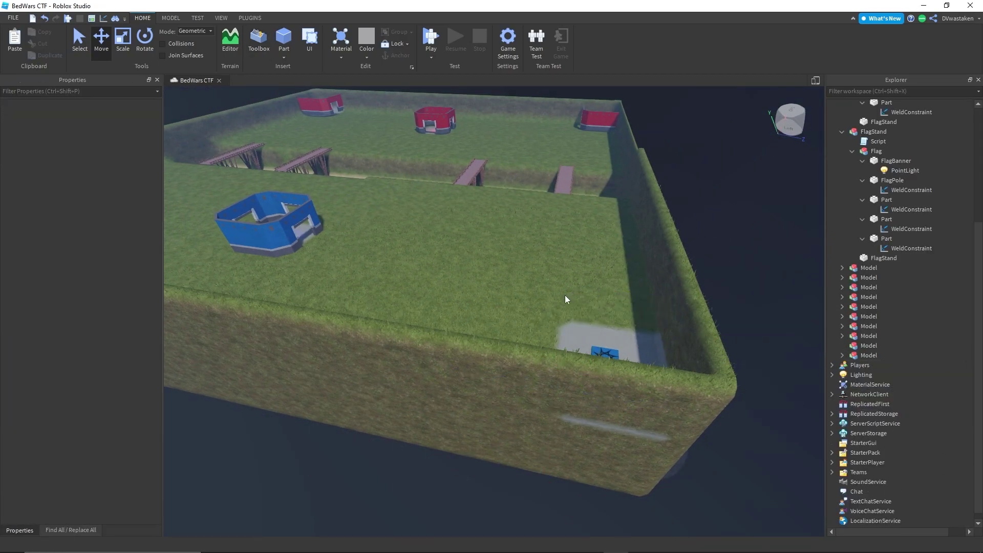
Delete the red base buildings in the two far corners of the map.
{"action": "key", "text": "a"}
{"action": "right_click_drag", "start_coordinate": [566, 297], "coordinate": [566, 297]}
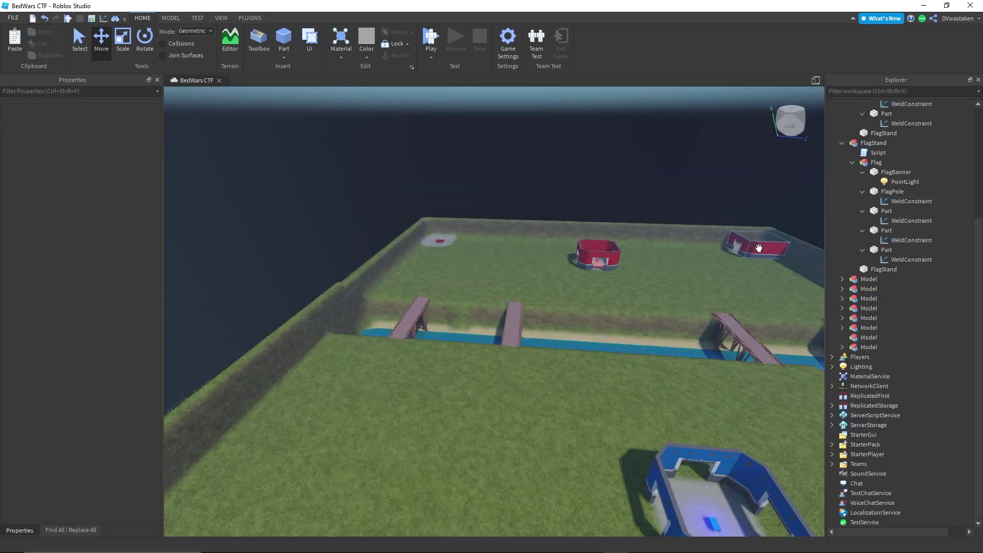
{"action": "left_click", "coordinate": [756, 247]}
{"action": "key", "text": "Delete"}
Delete the central blue and red base buildings around the two beds.
{"action": "key", "text": "d"}
{"action": "key", "text": "s"}
{"action": "right_click_drag", "start_coordinate": [734, 287], "coordinate": [733, 288]}
{"action": "left_click", "coordinate": [466, 370]}
{"action": "key", "text": "Delete"}
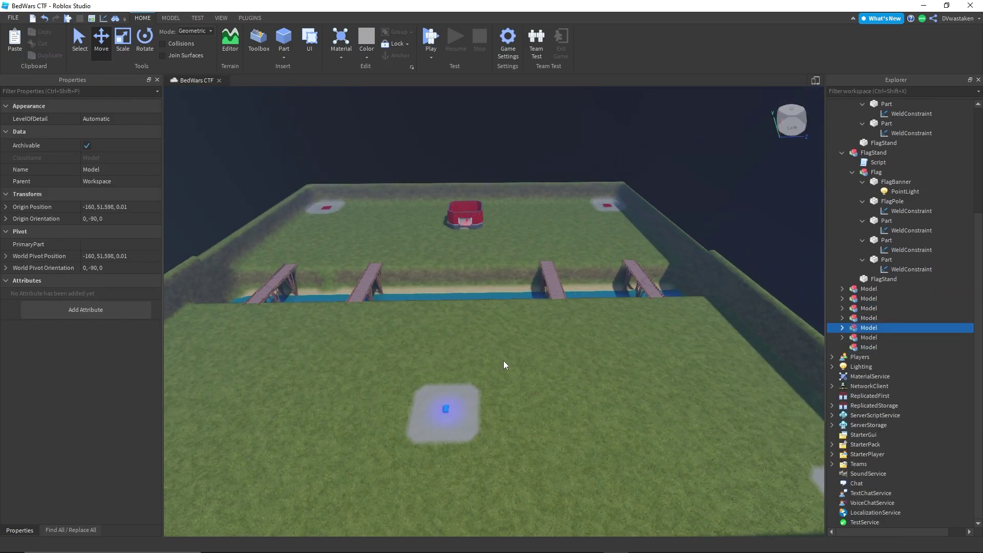
{"action": "left_click", "coordinate": [468, 226]}
{"action": "key", "text": "Delete"}
Adjust the Terrain Editor's region selection over the map and remove all the terrain.
{"action": "right_click_drag", "start_coordinate": [518, 306], "coordinate": [518, 305]}
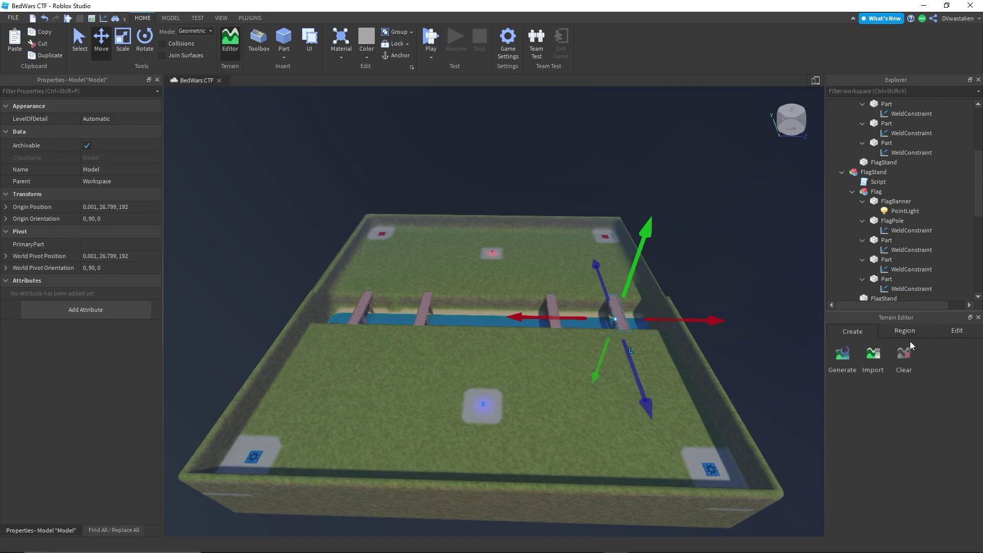
{"action": "left_click", "coordinate": [954, 330]}
{"action": "left_click", "coordinate": [905, 331]}
{"action": "right_click_drag", "start_coordinate": [655, 426], "coordinate": [472, 320]}
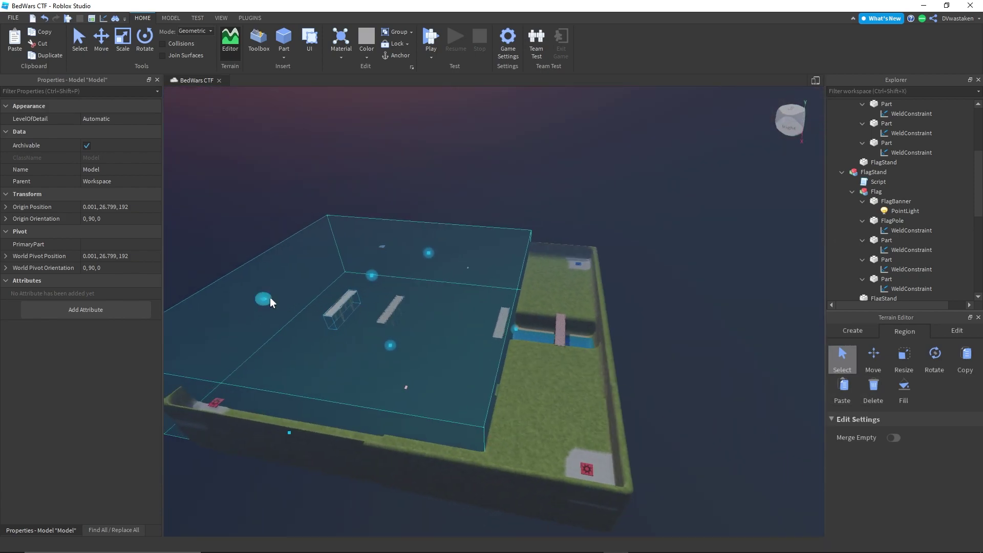
{"action": "left_click_drag", "start_coordinate": [264, 299], "coordinate": [337, 318]}
{"action": "right_click_drag", "start_coordinate": [509, 337], "coordinate": [638, 345]}
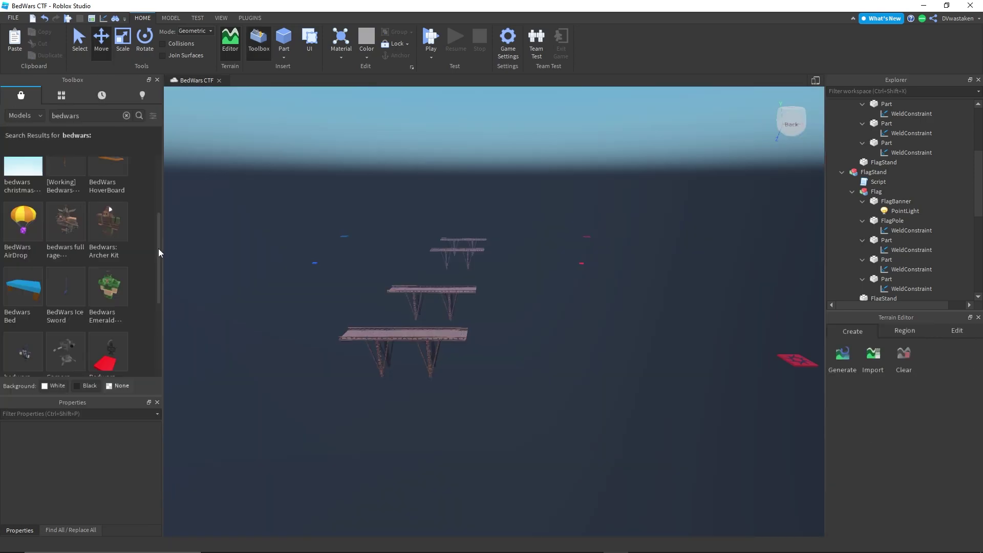
Add the bedwars christmas sky and lighting model from the bedwars Toolbox results to the place.
{"action": "scroll", "coordinate": [159, 248], "scroll_direction": "down", "scroll_amount": 2}
{"action": "scroll", "coordinate": [77, 241], "scroll_direction": "up", "scroll_amount": 1}
{"action": "left_click_drag", "start_coordinate": [492, 171], "coordinate": [499, 163]}
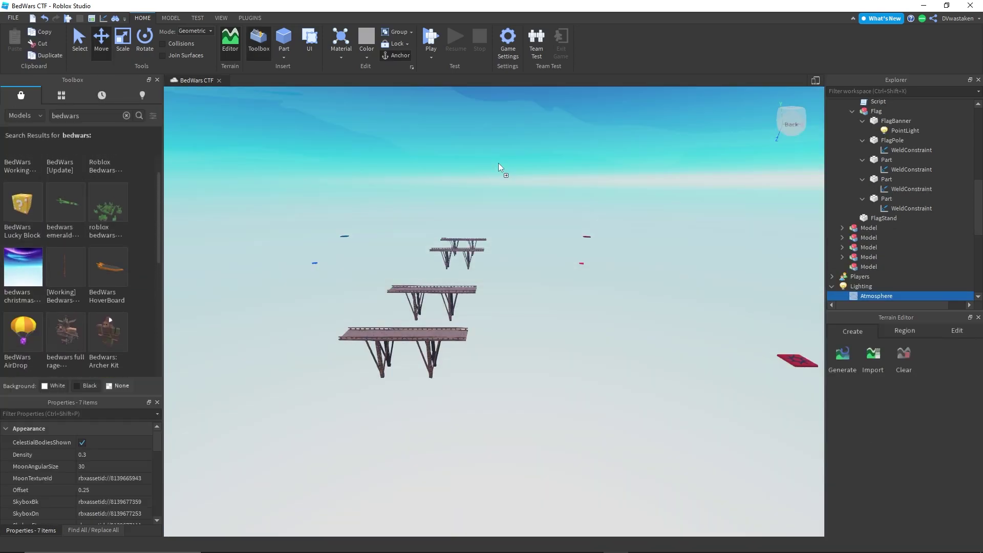
{"action": "right_click_drag", "start_coordinate": [542, 219], "coordinate": [545, 138]}
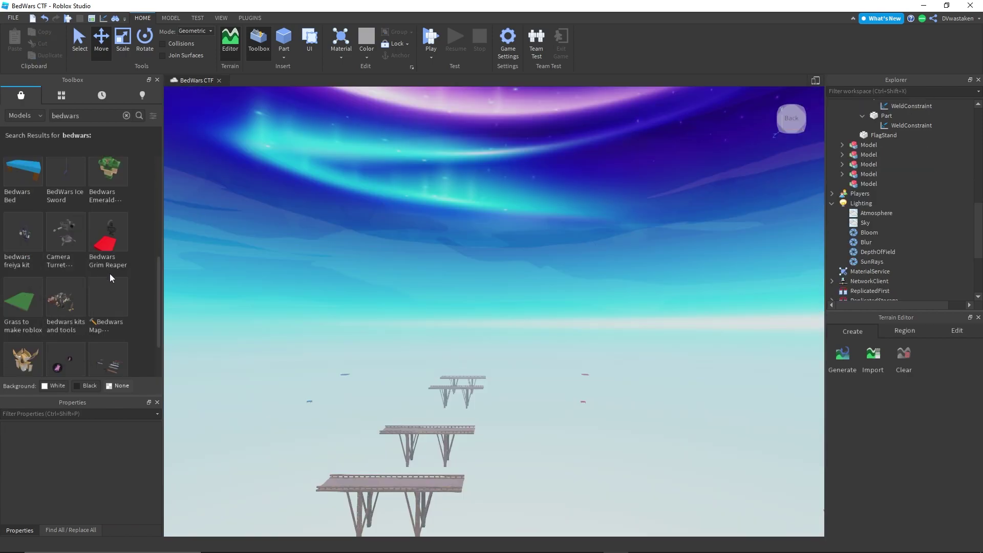
Insert the Bedwars Battle Pass logo model from the Toolbox results, keeping only a single copy of it.
{"action": "scroll", "coordinate": [110, 273], "scroll_direction": "up", "scroll_amount": 2}
{"action": "right_click_drag", "start_coordinate": [283, 314], "coordinate": [260, 326]}
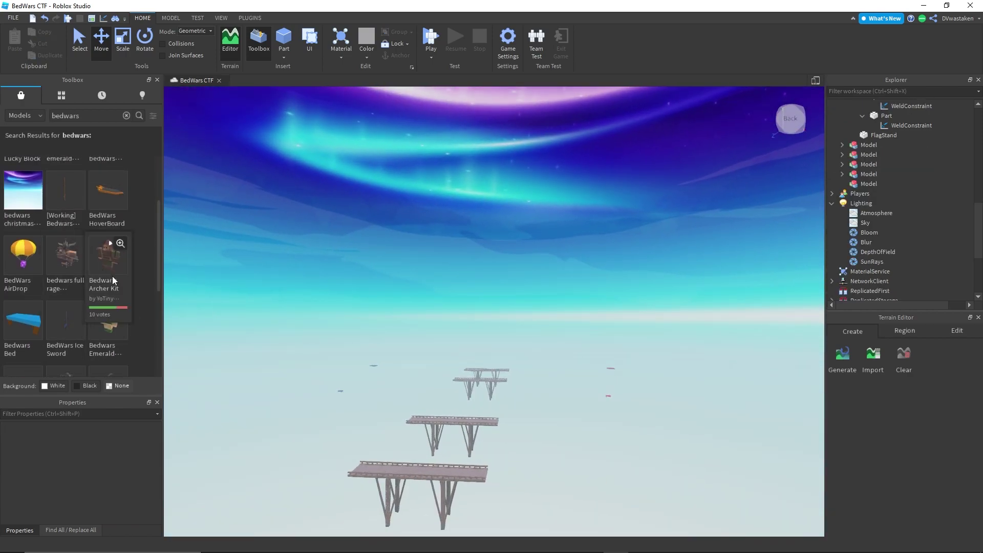
{"action": "scroll", "coordinate": [109, 275], "scroll_direction": "down", "scroll_amount": 2}
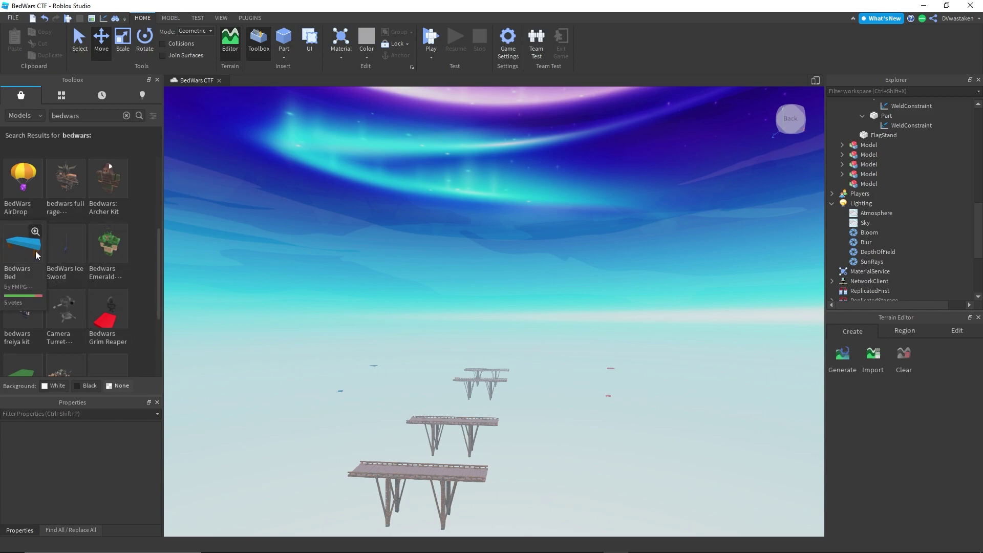
{"action": "scroll", "coordinate": [122, 318], "scroll_direction": "down", "scroll_amount": 5}
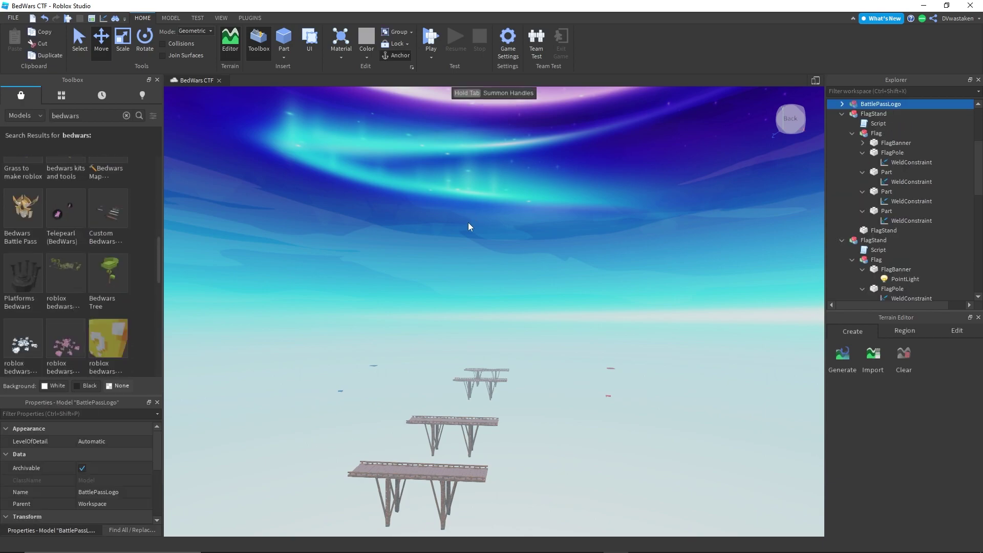
{"action": "right_click_drag", "start_coordinate": [468, 224], "coordinate": [468, 256]}
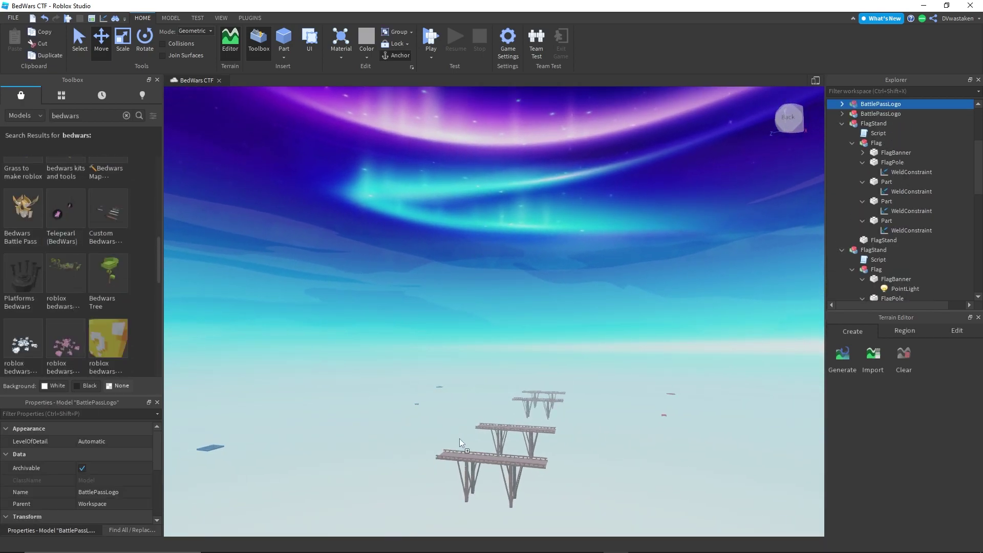
{"action": "key", "text": "ctrl+z"}
Scale up the BattlePassLogo model so it becomes a large emblem in the sky.
{"action": "double_click", "coordinate": [881, 104]}
{"action": "key", "text": "f"}
{"action": "right_click_drag", "start_coordinate": [661, 324], "coordinate": [555, 384]}
{"action": "key", "text": "ctrl+3"}
{"action": "left_click_drag", "start_coordinate": [422, 437], "coordinate": [520, 457]}
{"action": "key", "text": "a"}
{"action": "right_click_drag", "start_coordinate": [520, 456], "coordinate": [516, 454]}
Move the BattlePassLogo model sideways toward the middle of the sky above the row of bridges.
{"action": "key", "text": "ctrl+2"}
{"action": "left_click_drag", "start_coordinate": [481, 396], "coordinate": [504, 382]}
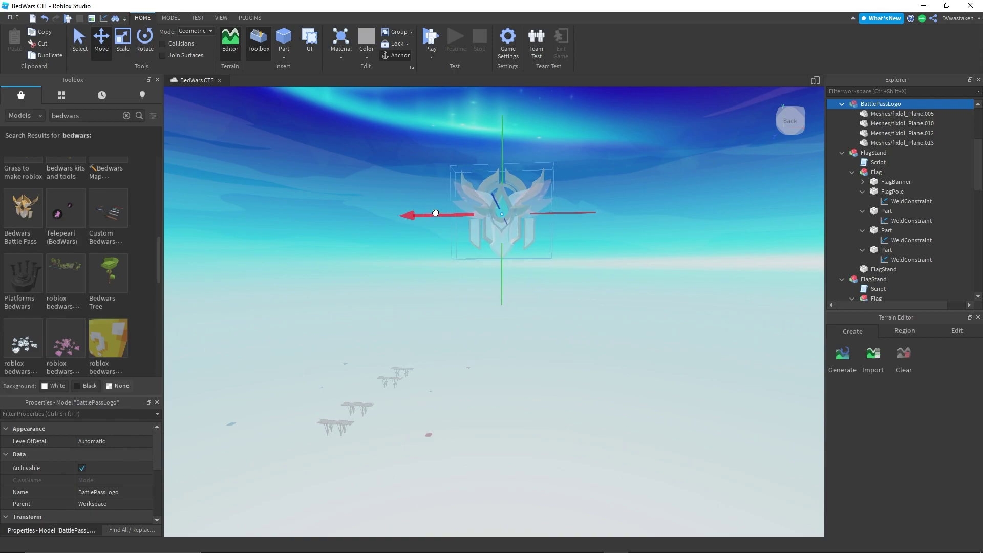
{"action": "left_click_drag", "start_coordinate": [443, 215], "coordinate": [371, 216]}
{"action": "key", "text": "w"}
{"action": "key", "text": "d"}
{"action": "right_click_drag", "start_coordinate": [490, 229], "coordinate": [614, 193]}
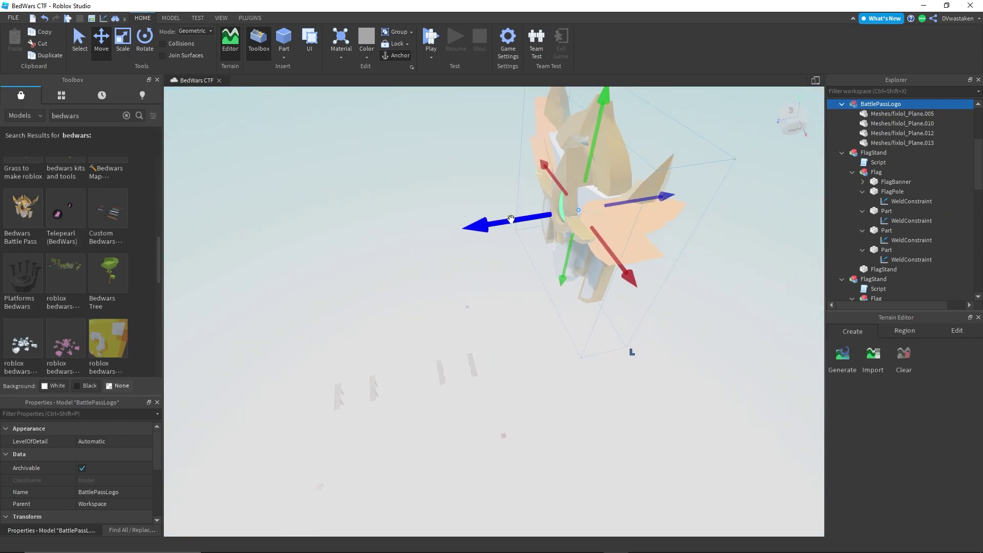
{"action": "right_click_drag", "start_coordinate": [512, 219], "coordinate": [651, 207]}
Select the four mesh parts of the BattlePassLogo and reposition them in the sky above the bridges.
{"action": "left_click", "coordinate": [879, 115]}
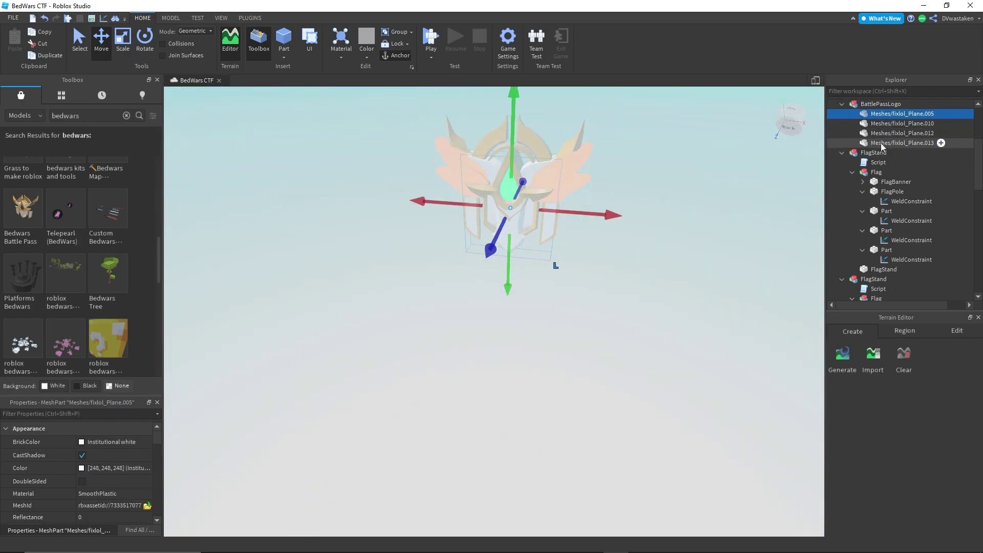
{"action": "left_click", "coordinate": [882, 144], "text": "shift"}
{"action": "mouse_move", "coordinate": [598, 200]}
{"action": "right_mouse_down"}
{"action": "mouse_move", "coordinate": [557, 243]}
{"action": "mouse_move", "coordinate": [508, 223]}
{"action": "right_mouse_up"}
{"action": "key", "text": "w"}
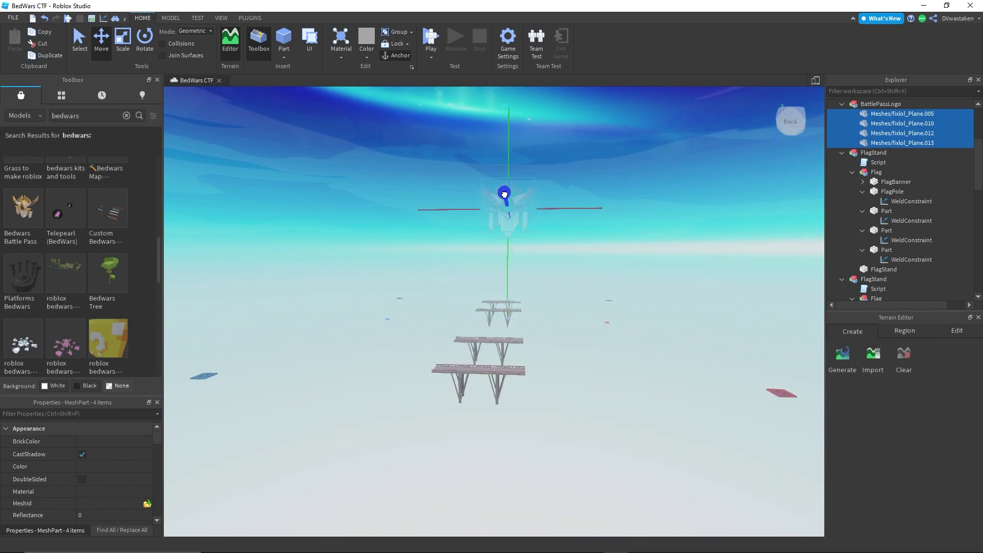
{"action": "left_click_drag", "start_coordinate": [619, 203], "coordinate": [622, 203]}
{"action": "key", "text": "ctrl+2"}
{"action": "left_click_drag", "start_coordinate": [491, 207], "coordinate": [467, 209]}
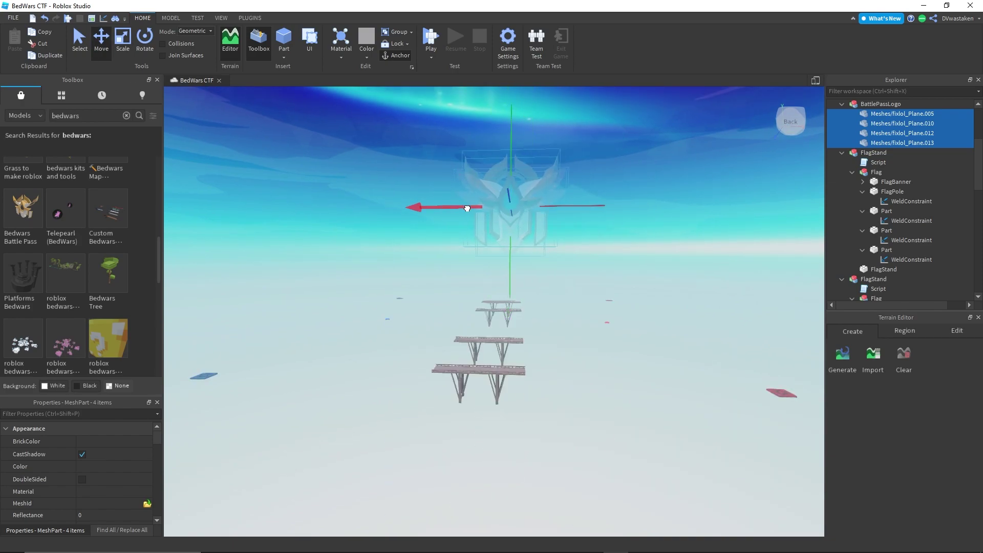
Insert a snowy BedWars island map from the Toolbox results and position it over the bridges.
{"action": "scroll", "coordinate": [28, 342], "scroll_direction": "down", "scroll_amount": 3}
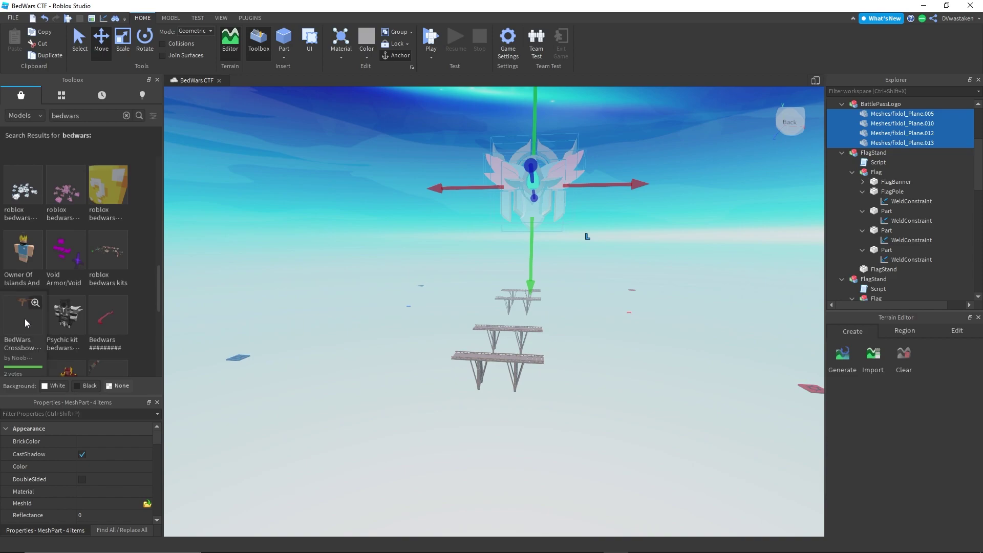
{"action": "scroll", "coordinate": [103, 263], "scroll_direction": "down", "scroll_amount": 4}
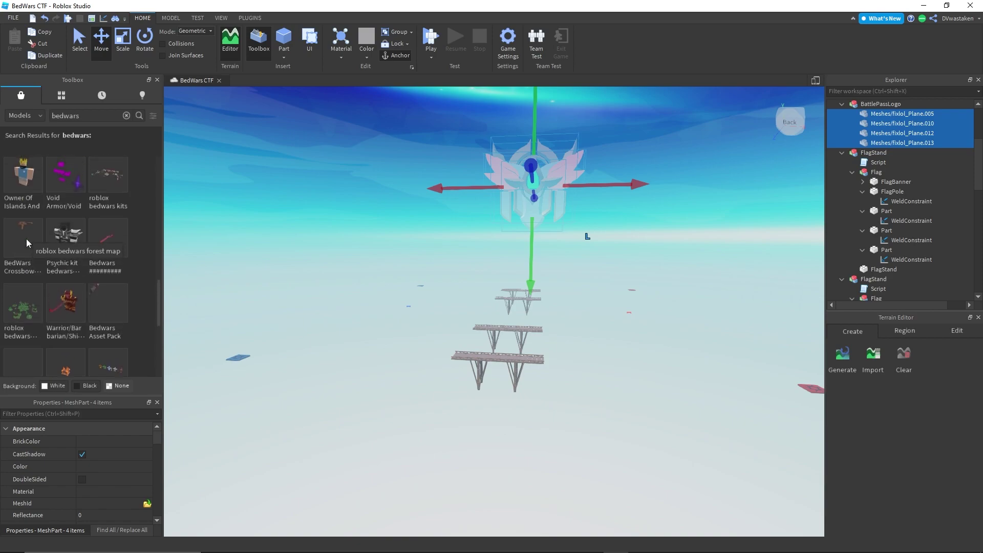
{"action": "scroll", "coordinate": [28, 250], "scroll_direction": "up", "scroll_amount": 2}
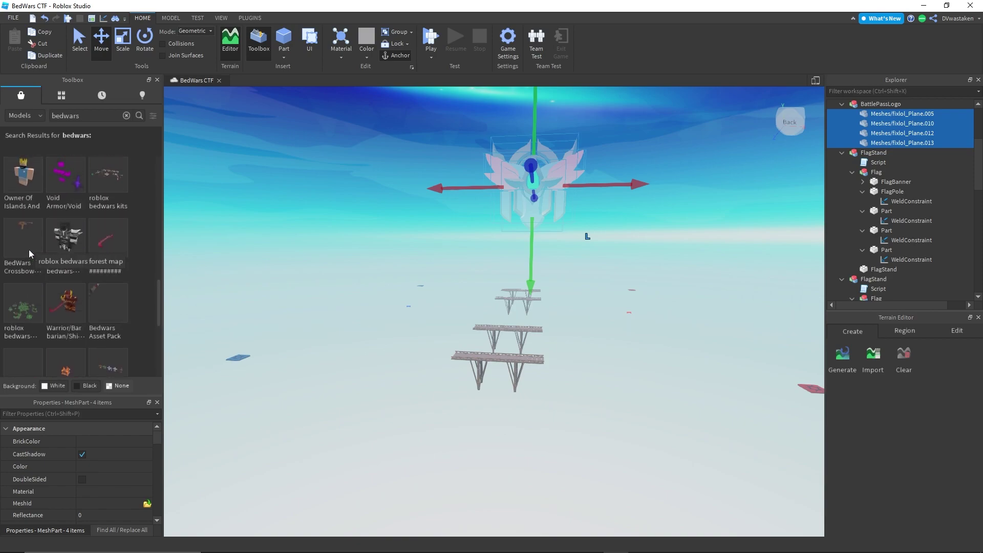
{"action": "scroll", "coordinate": [29, 250], "scroll_direction": "up", "scroll_amount": 2}
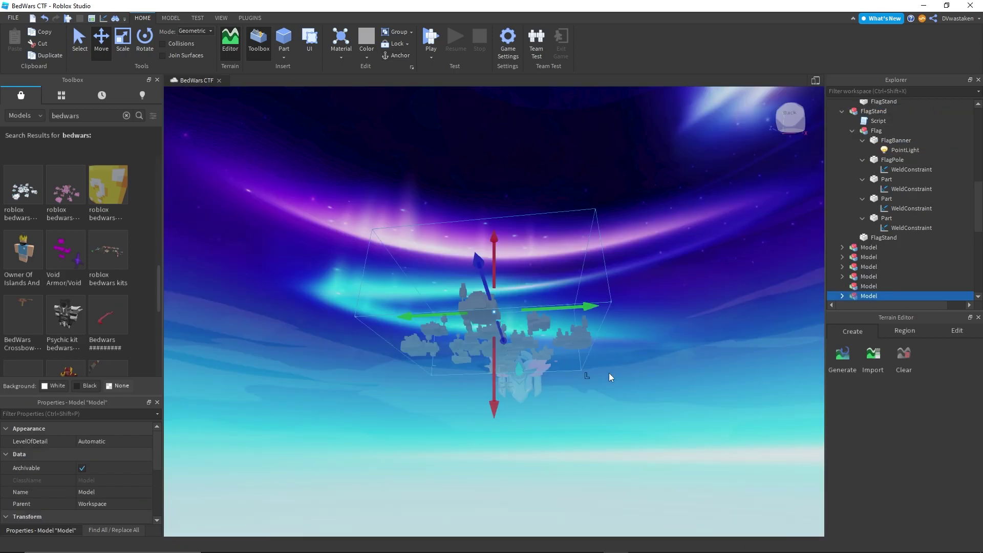
{"action": "right_click_drag", "start_coordinate": [610, 377], "coordinate": [568, 400]}
{"action": "left_click_drag", "start_coordinate": [355, 348], "coordinate": [468, 329]}
{"action": "right_click_drag", "start_coordinate": [468, 329], "coordinate": [538, 335]}
{"action": "scroll", "coordinate": [766, 308], "scroll_direction": "up", "scroll_amount": 2}
{"action": "scroll", "coordinate": [927, 253], "scroll_direction": "down", "scroll_amount": 3}
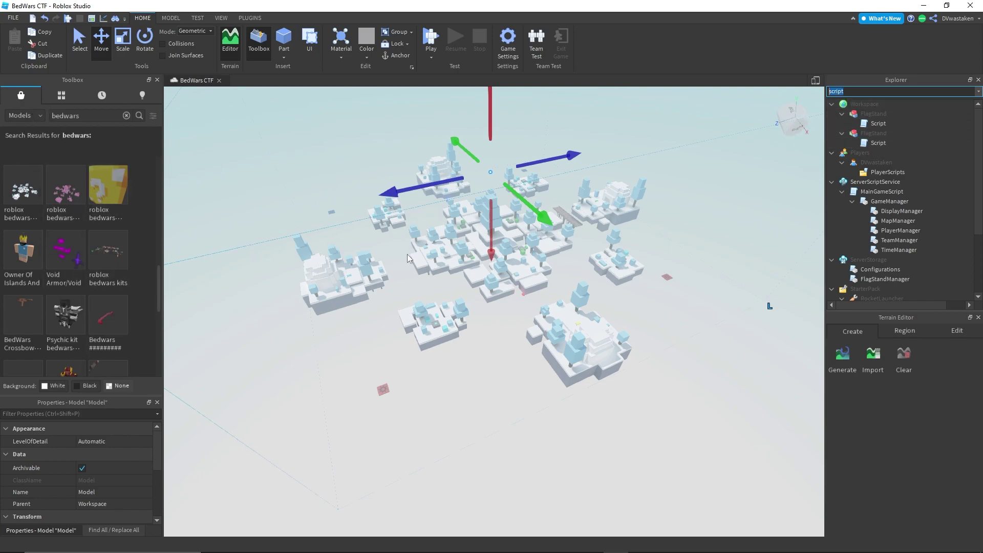
Select the whole snow map model and move it down so the red bed rests on its edge block.
{"action": "left_click", "coordinate": [327, 167]}
{"action": "scroll", "coordinate": [327, 167], "scroll_direction": "up", "scroll_amount": 10}
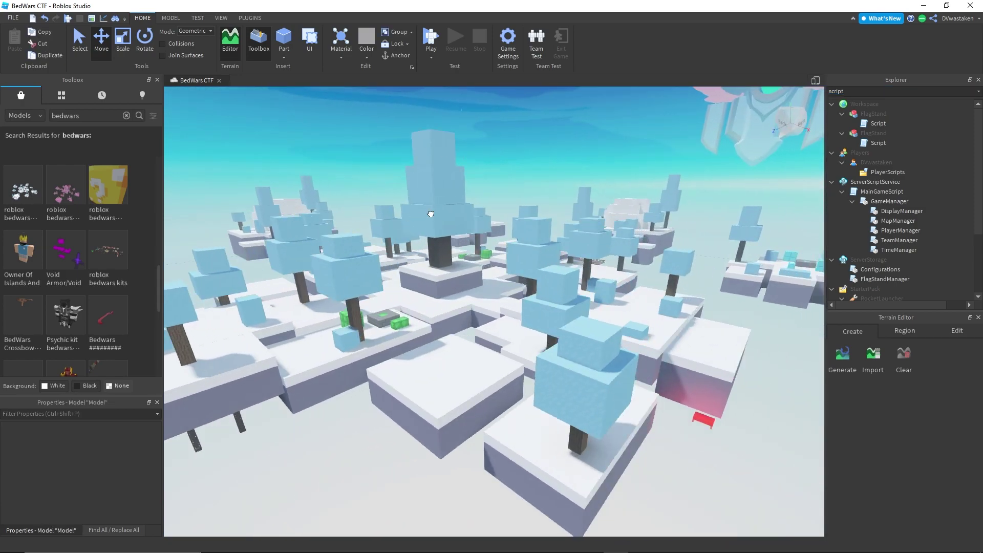
{"action": "left_click", "coordinate": [431, 214]}
{"action": "scroll", "coordinate": [461, 235], "scroll_direction": "down", "scroll_amount": 10}
{"action": "left_click_drag", "start_coordinate": [470, 244], "coordinate": [516, 183]}
{"action": "scroll", "coordinate": [520, 205], "scroll_direction": "up", "scroll_amount": 5}
{"action": "right_click_drag", "start_coordinate": [522, 210], "coordinate": [526, 224]}
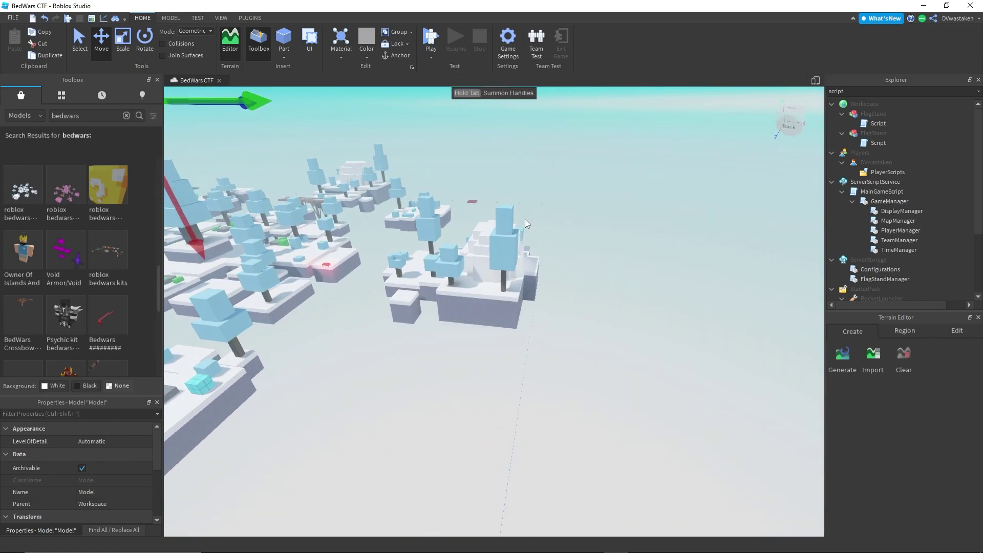
Delete the small tree's trunk and the ground block beneath it on the island with the yellow bed.
{"action": "middle_click_drag", "start_coordinate": [523, 223], "coordinate": [547, 285]}
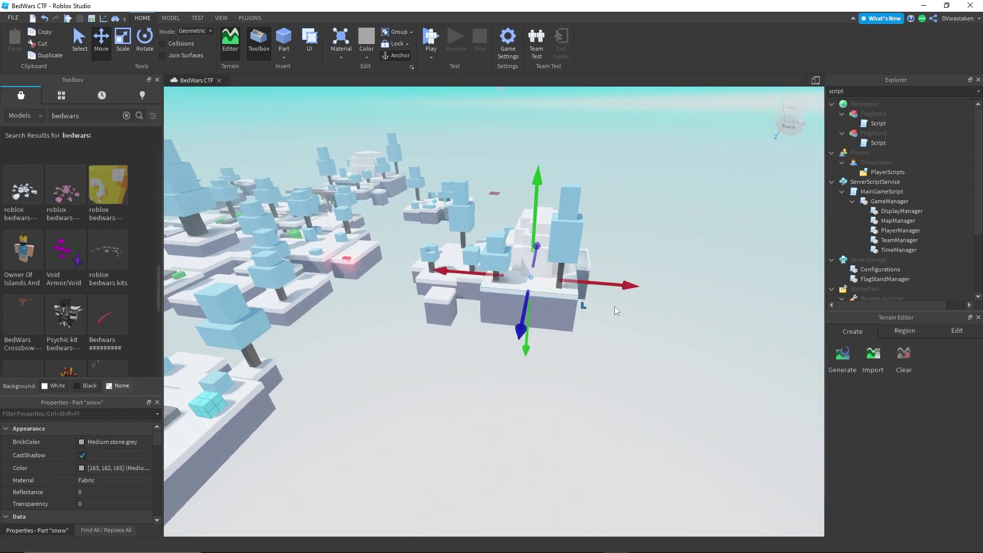
{"action": "left_click", "coordinate": [617, 310]}
{"action": "right_click_drag", "start_coordinate": [616, 310], "coordinate": [458, 227]}
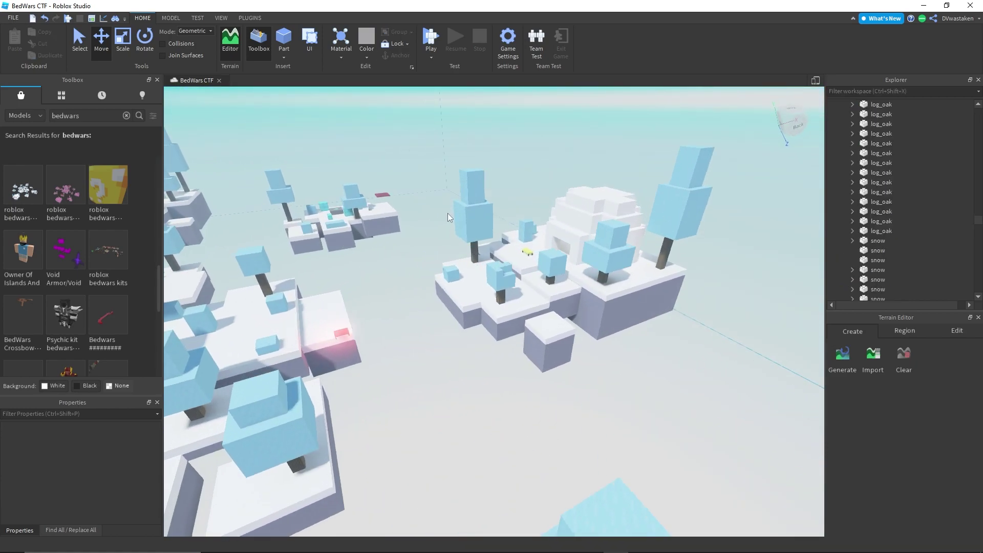
{"action": "left_click", "coordinate": [501, 297]}
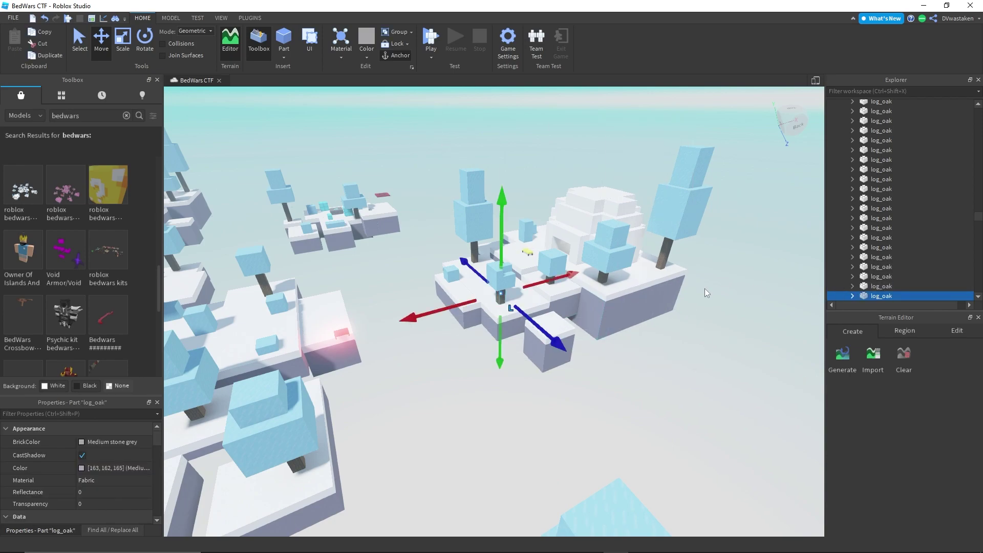
{"action": "left_click", "coordinate": [511, 306]}
{"action": "key", "text": "Delete"}
{"action": "left_click", "coordinate": [497, 318]}
{"action": "key", "text": "Delete"}
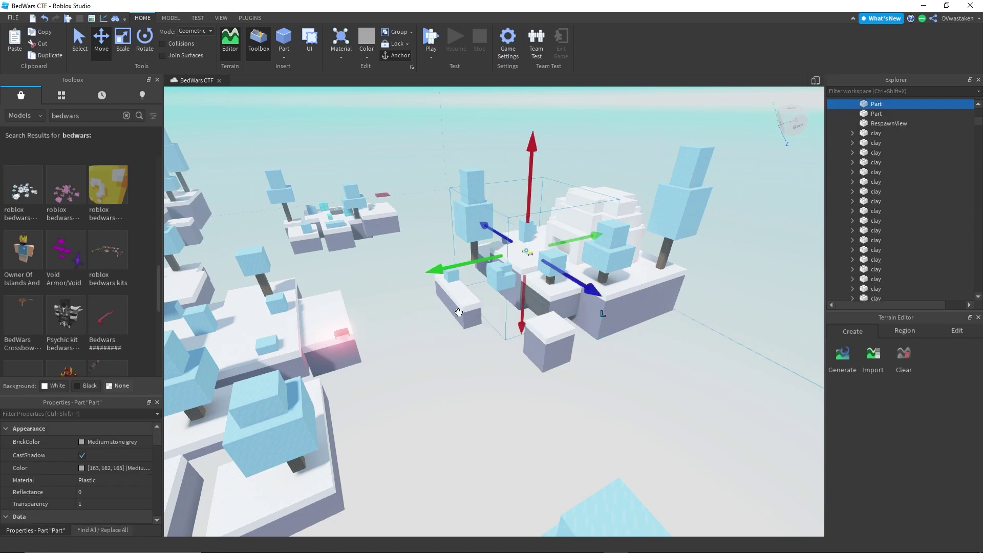
Delete the yellow-bed island's outer ground block, the detached block in front and the snow layer behind it.
{"action": "left_click", "coordinate": [461, 312]}
{"action": "left_click", "coordinate": [561, 339]}
{"action": "key", "text": "Delete"}
{"action": "left_click", "coordinate": [550, 343]}
{"action": "key", "text": "Delete"}
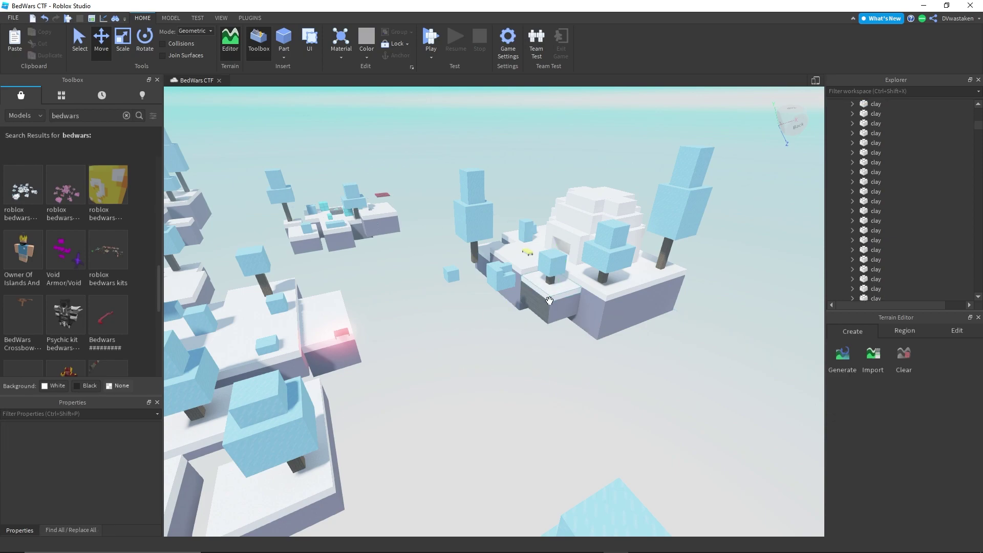
{"action": "left_click", "coordinate": [550, 300]}
{"action": "key", "text": "Delete"}
Delete the snow ground layer and leftover snow block around the igloo on the yellow-bed island.
{"action": "left_click", "coordinate": [610, 285]}
{"action": "left_click", "coordinate": [612, 239]}
{"action": "left_click", "coordinate": [636, 433]}
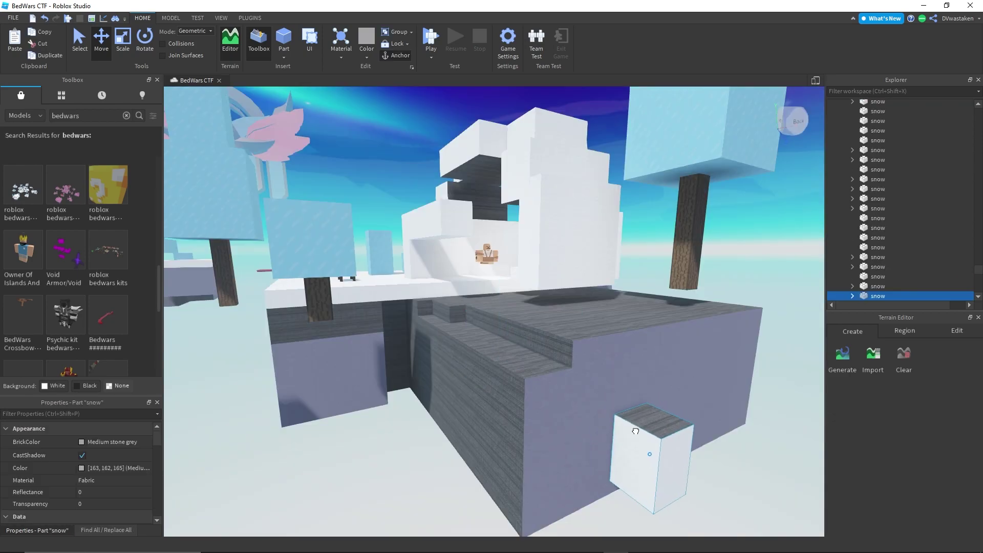
{"action": "key", "text": "Delete"}
{"action": "left_click", "coordinate": [597, 433]}
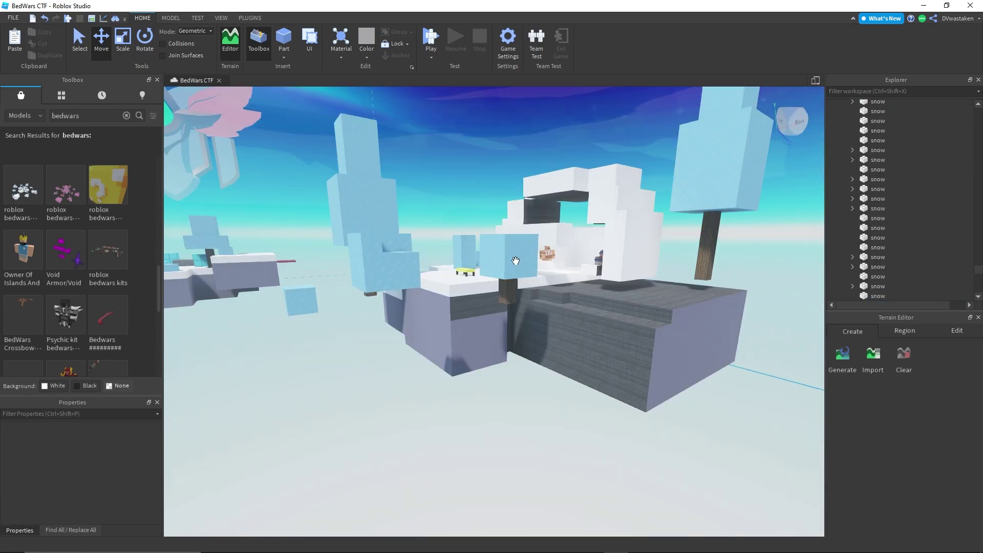
{"action": "left_click", "coordinate": [516, 260]}
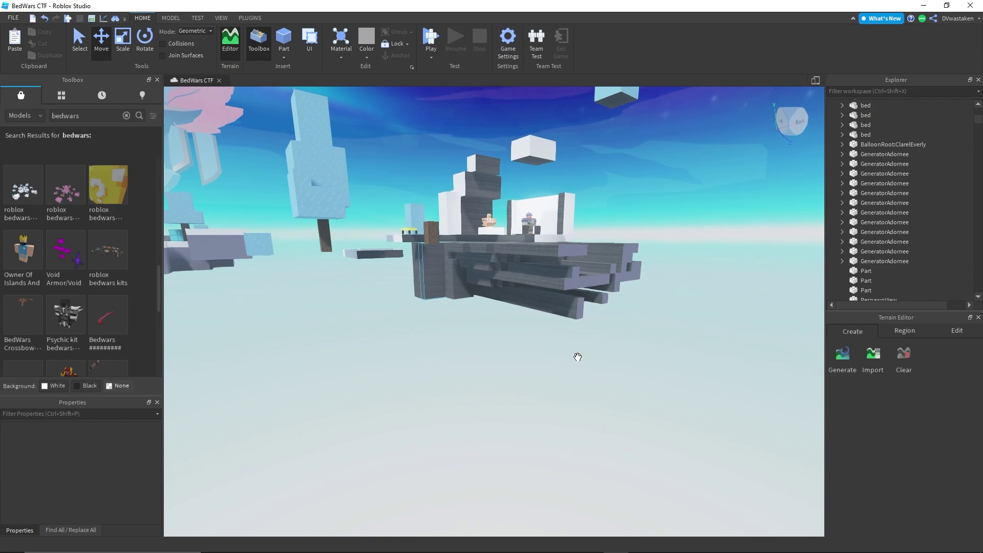
Box-select the remaining pieces of the yellow-bed island in several groups and delete them.
{"action": "scroll", "coordinate": [577, 359], "scroll_direction": "down", "scroll_amount": 10}
{"action": "right_click_drag", "start_coordinate": [578, 359], "coordinate": [577, 358]}
{"action": "key", "text": "s"}
{"action": "left_click_drag", "start_coordinate": [483, 274], "coordinate": [667, 451]}
{"action": "key", "text": "Delete"}
{"action": "left_click_drag", "start_coordinate": [396, 313], "coordinate": [567, 420]}
{"action": "key", "text": "Delete"}
{"action": "right_click_drag", "start_coordinate": [567, 419], "coordinate": [630, 422]}
{"action": "left_click_drag", "start_coordinate": [630, 421], "coordinate": [484, 266]}
{"action": "key", "text": "Delete"}
{"action": "left_click_drag", "start_coordinate": [448, 333], "coordinate": [442, 292]}
{"action": "key", "text": "Delete"}
Delete the green bed from the snow base island next to the bridge.
{"action": "key", "text": "a"}
{"action": "right_click_drag", "start_coordinate": [516, 336], "coordinate": [498, 334]}
{"action": "key", "text": "w"}
{"action": "key", "text": "s"}
{"action": "key", "text": "w"}
{"action": "key", "text": "a"}
{"action": "key", "text": "w"}
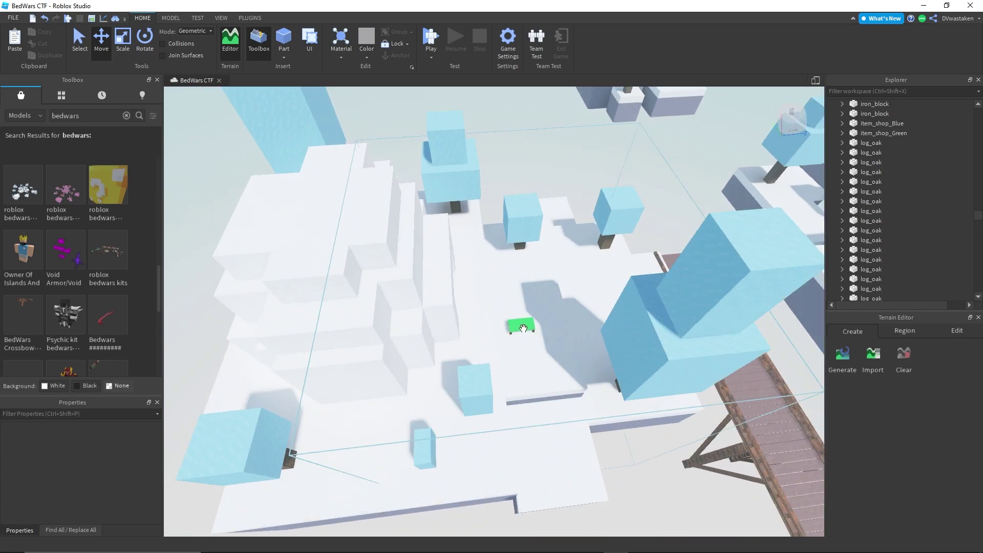
{"action": "key", "text": "w"}
{"action": "left_click", "coordinate": [562, 338]}
{"action": "key", "text": "Delete"}
Rotate the bridge beside the base island by 90° and move it between that island and the central island.
{"action": "right_click_drag", "start_coordinate": [566, 343], "coordinate": [621, 314]}
{"action": "key", "text": "s"}
{"action": "key", "text": "s"}
{"action": "key", "text": "w"}
{"action": "key", "text": "s"}
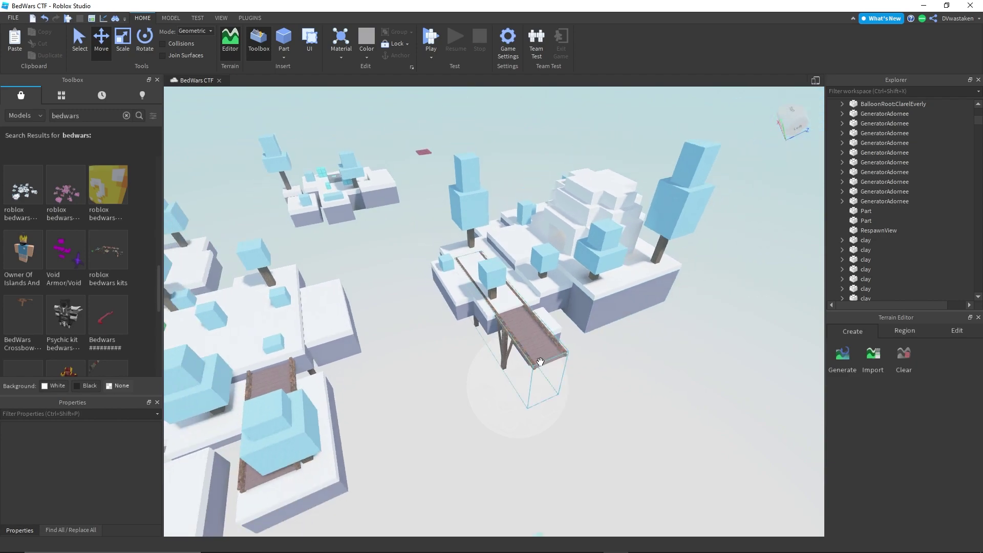
{"action": "left_click", "coordinate": [521, 346]}
{"action": "key", "text": "ctrl+4"}
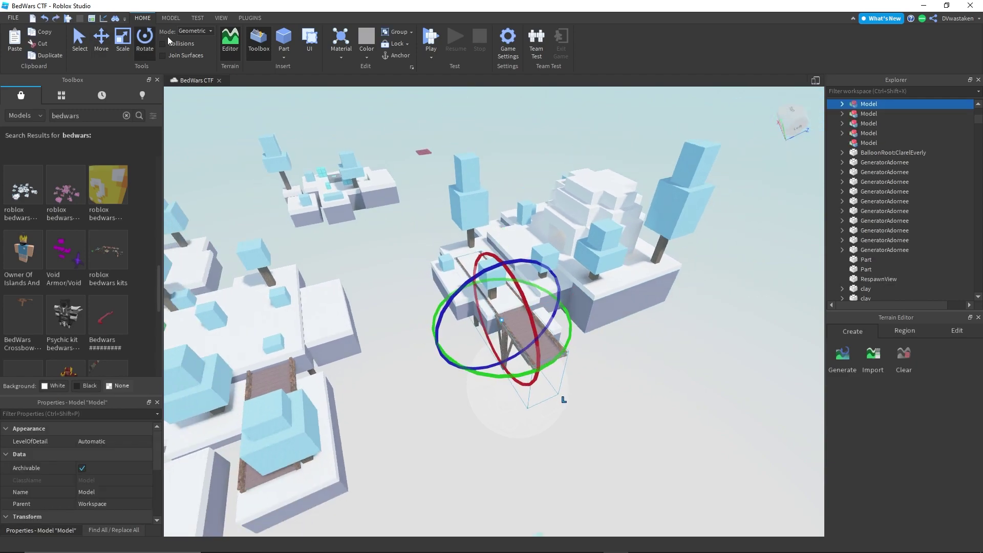
{"action": "left_click", "coordinate": [167, 19]}
{"action": "key", "text": "ctrl+r"}
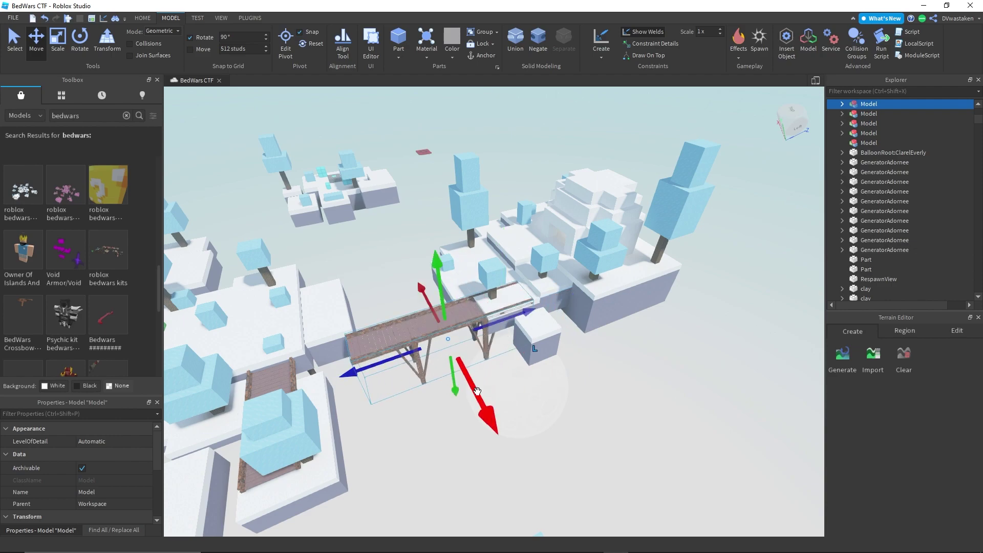
{"action": "left_click_drag", "start_coordinate": [477, 391], "coordinate": [451, 354]}
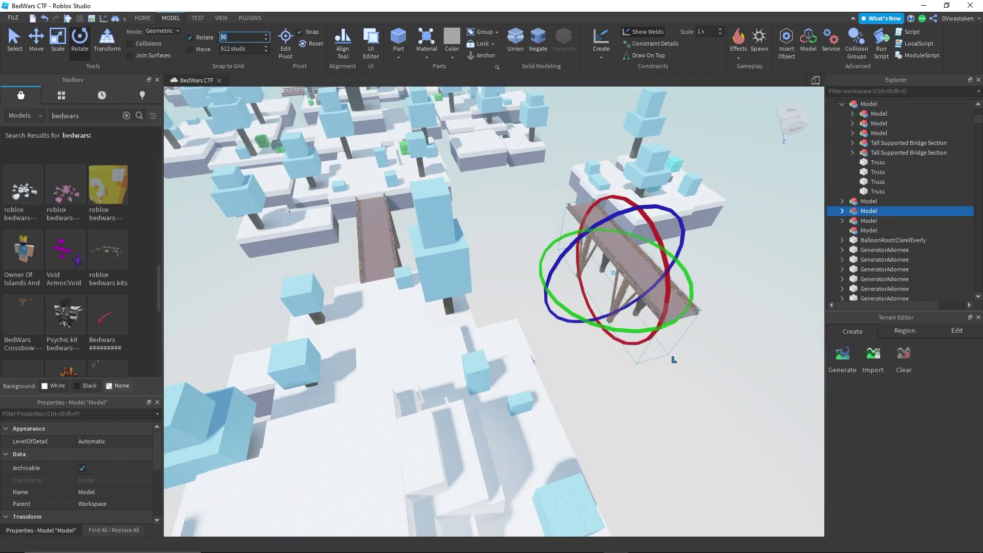
Set the rotation snap to 45° and turn another bridge to run diagonally from the side island toward the base.
{"action": "left_click_drag", "start_coordinate": [589, 325], "coordinate": [546, 314]}
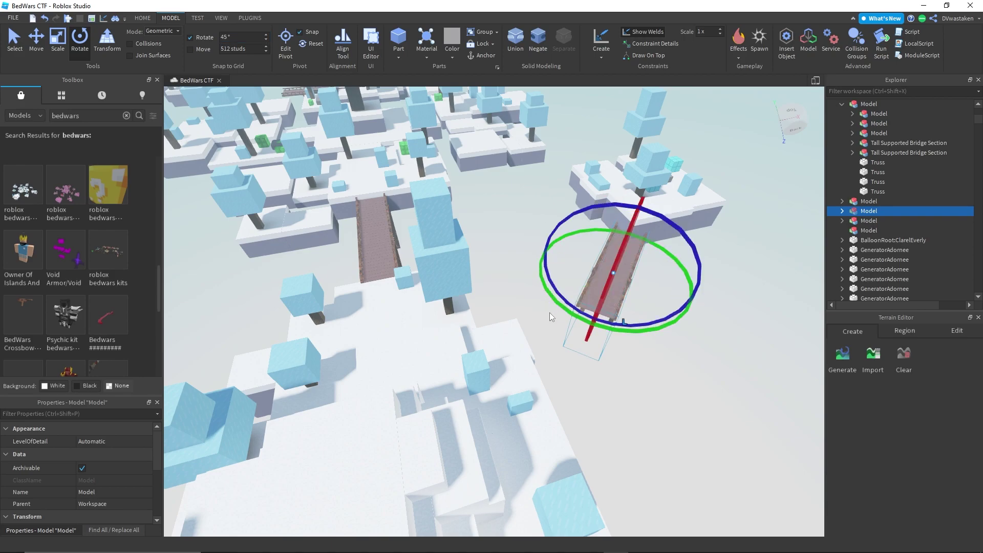
{"action": "left_click_drag", "start_coordinate": [674, 296], "coordinate": [636, 283]}
{"action": "right_click_drag", "start_coordinate": [637, 282], "coordinate": [640, 312]}
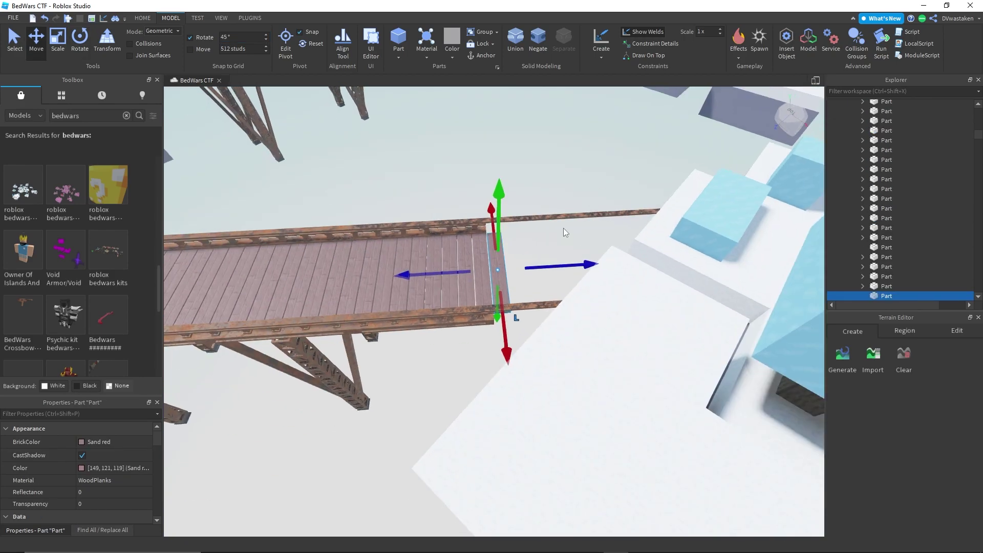
Extend the bridge's end plank between its side rails toward the snow base island.
{"action": "key", "text": "d"}
{"action": "key", "text": "a"}
{"action": "key", "text": "ctrl+3"}
{"action": "left_click_drag", "start_coordinate": [492, 270], "coordinate": [655, 271]}
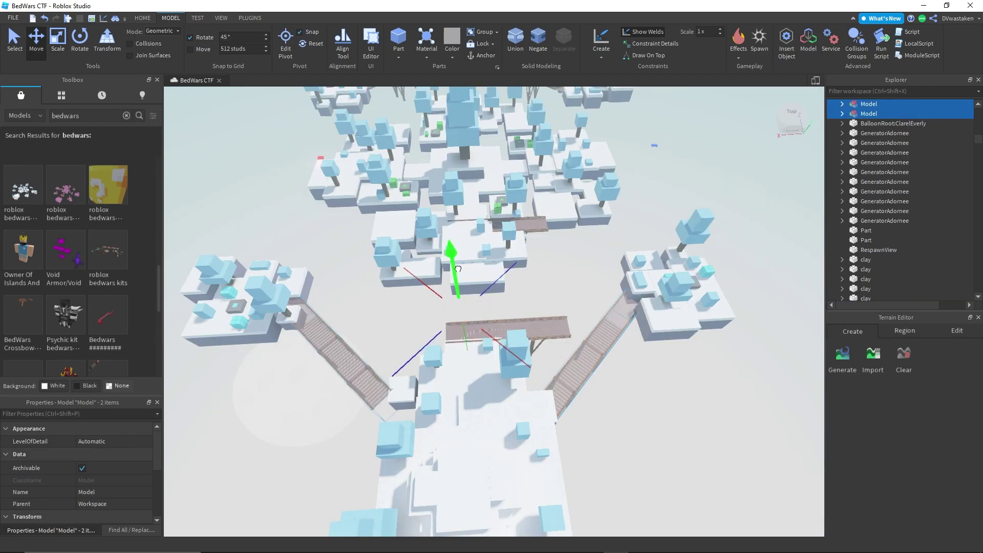
Shift the diagonal bridge beside the base island so it connects the base with the side island.
{"action": "left_click", "coordinate": [354, 356]}
{"action": "left_click_drag", "start_coordinate": [387, 337], "coordinate": [398, 329]}
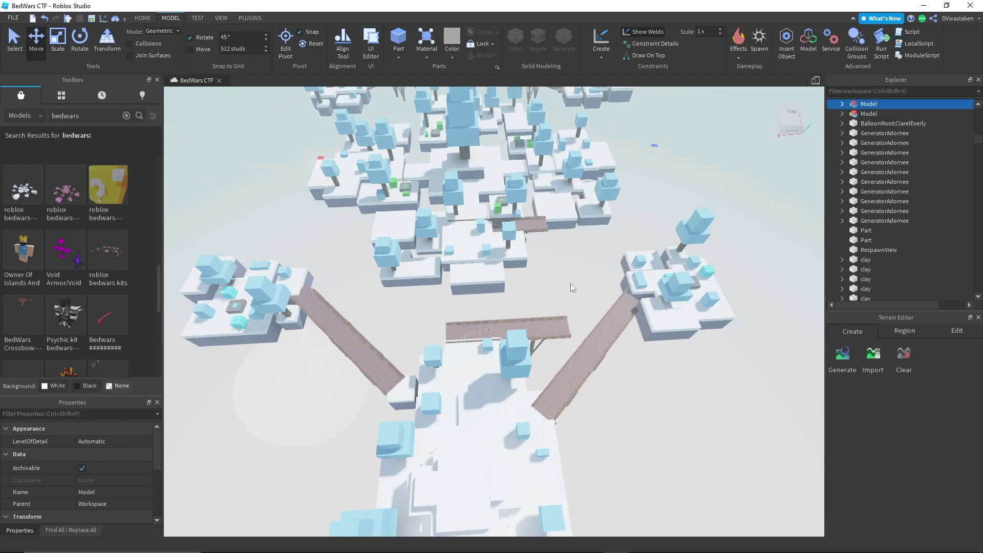
Duplicate the diagonal bridge and place the copy between one side island and the central island.
{"action": "left_click", "coordinate": [572, 346]}
{"action": "key", "text": "ctrl+v"}
{"action": "scroll", "coordinate": [494, 266], "scroll_direction": "up", "scroll_amount": 3}
{"action": "right_click_drag", "start_coordinate": [494, 265], "coordinate": [512, 286]}
{"action": "scroll", "coordinate": [487, 264], "scroll_direction": "down", "scroll_amount": 4}
{"action": "scroll", "coordinate": [511, 285], "scroll_direction": "down", "scroll_amount": 1}
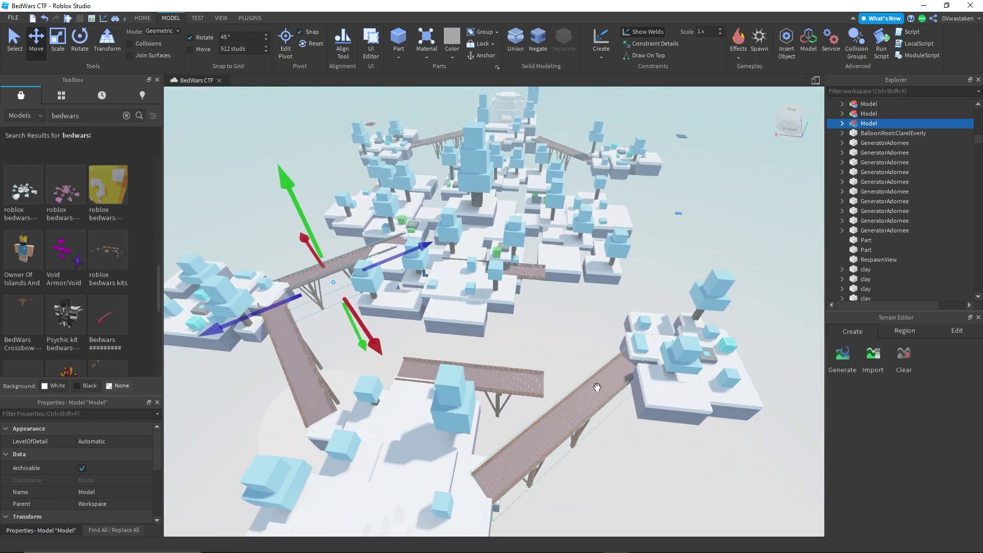
Duplicate the diagonal bridge, rotate the copy 90°, and move it to connect the opposite side island with the central island.
{"action": "key", "text": "ctrl+4"}
{"action": "left_click_drag", "start_coordinate": [610, 421], "coordinate": [549, 359]}
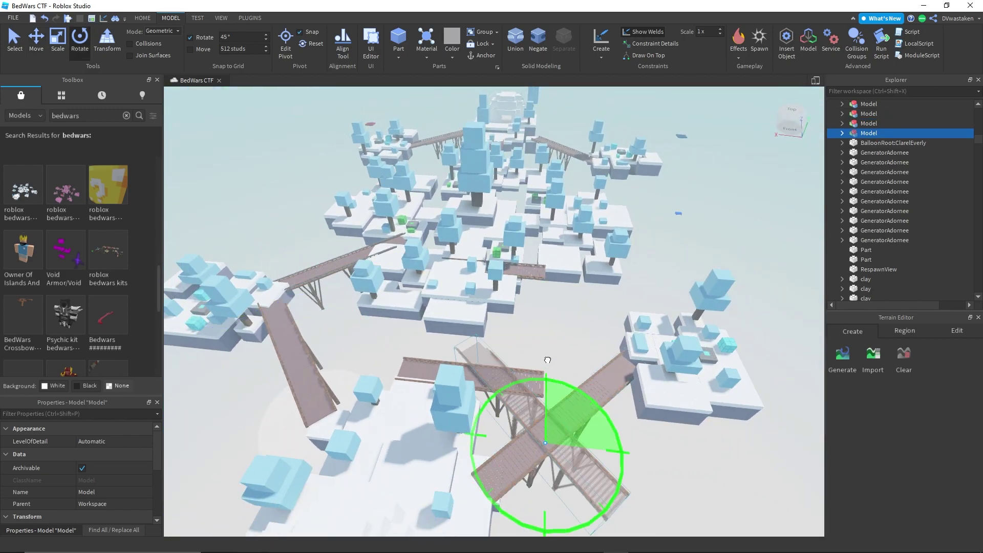
{"action": "key", "text": "ctrl+2"}
{"action": "left_click_drag", "start_coordinate": [608, 389], "coordinate": [713, 302]}
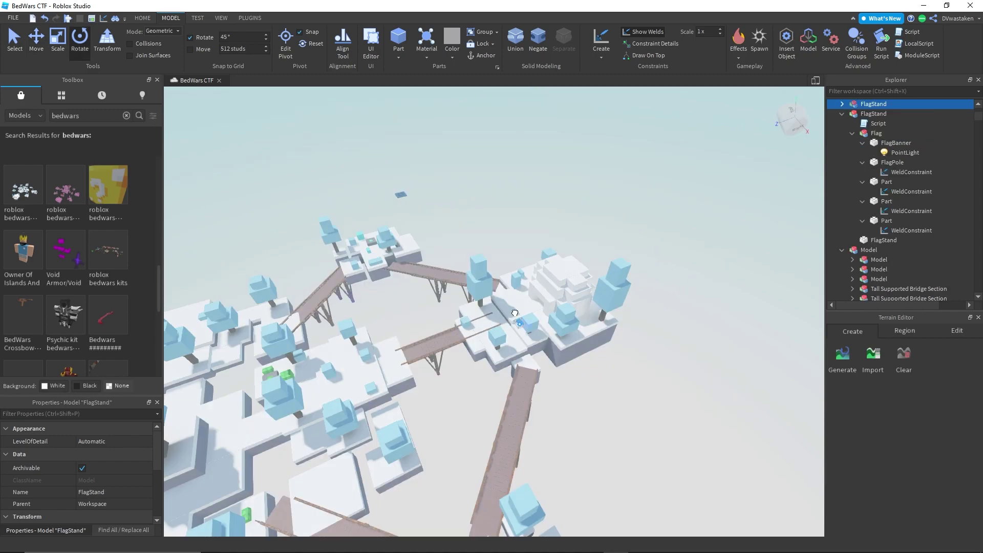
Move the blue team's bed onto the open snow at the front of its base island, near the central bridge.
{"action": "key", "text": "f"}
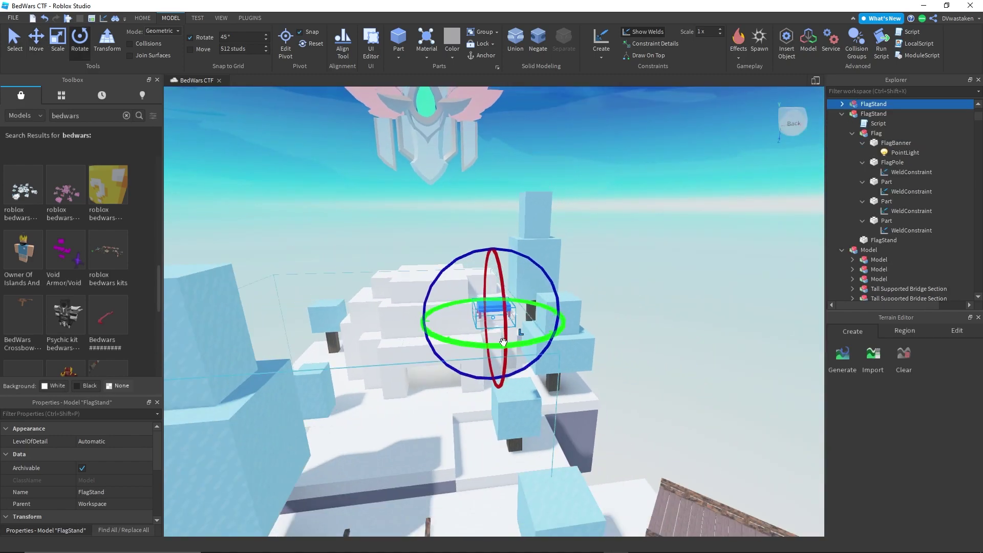
{"action": "key", "text": "ctrl+2"}
{"action": "left_click_drag", "start_coordinate": [471, 414], "coordinate": [471, 407]}
{"action": "right_click_drag", "start_coordinate": [467, 421], "coordinate": [447, 348]}
{"action": "key", "text": "f"}
{"action": "right_click_drag", "start_coordinate": [502, 423], "coordinate": [416, 371]}
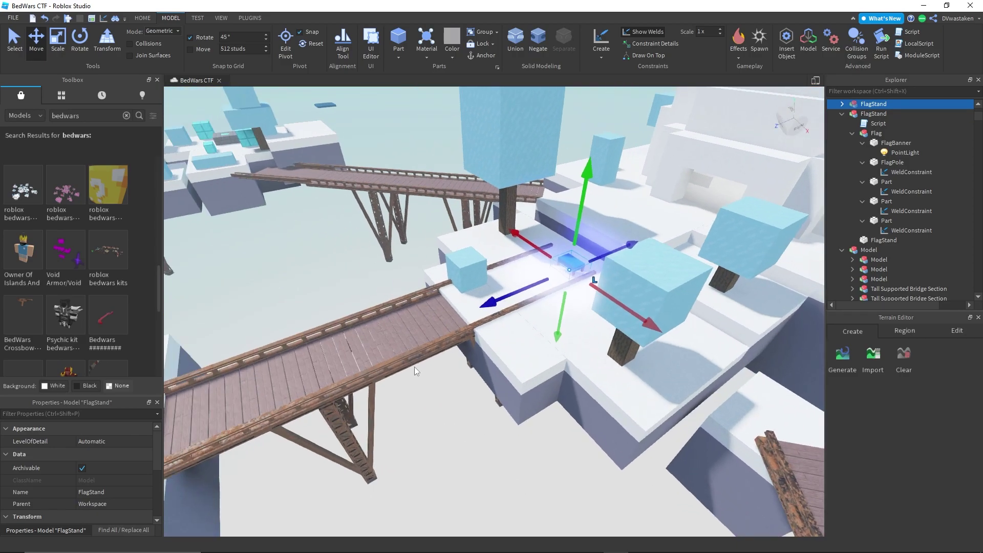
Move the blue spawn location onto the snow of the blue base, a short distance behind the blue bed.
{"action": "left_click", "coordinate": [686, 358]}
{"action": "right_click_drag", "start_coordinate": [686, 358], "coordinate": [645, 377]}
{"action": "scroll", "coordinate": [645, 365], "scroll_direction": "down", "scroll_amount": 5}
{"action": "left_click", "coordinate": [518, 335]}
{"action": "scroll", "coordinate": [518, 335], "scroll_direction": "down", "scroll_amount": 10}
{"action": "scroll", "coordinate": [645, 377], "scroll_direction": "up", "scroll_amount": 6}
{"action": "left_click", "coordinate": [403, 351]}
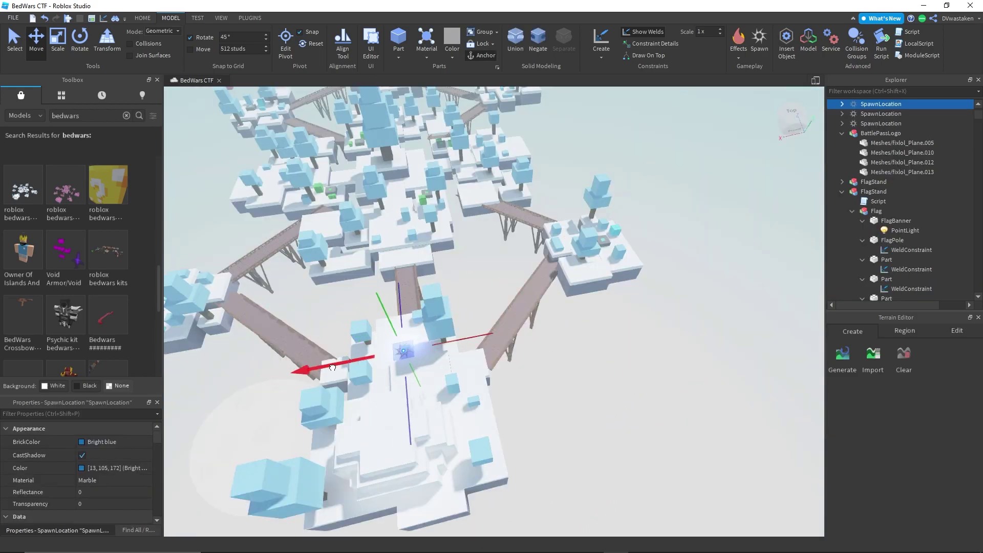
{"action": "key", "text": "f"}
{"action": "scroll", "coordinate": [399, 369], "scroll_direction": "down", "scroll_amount": 5}
{"action": "right_click_drag", "start_coordinate": [397, 369], "coordinate": [401, 369]}
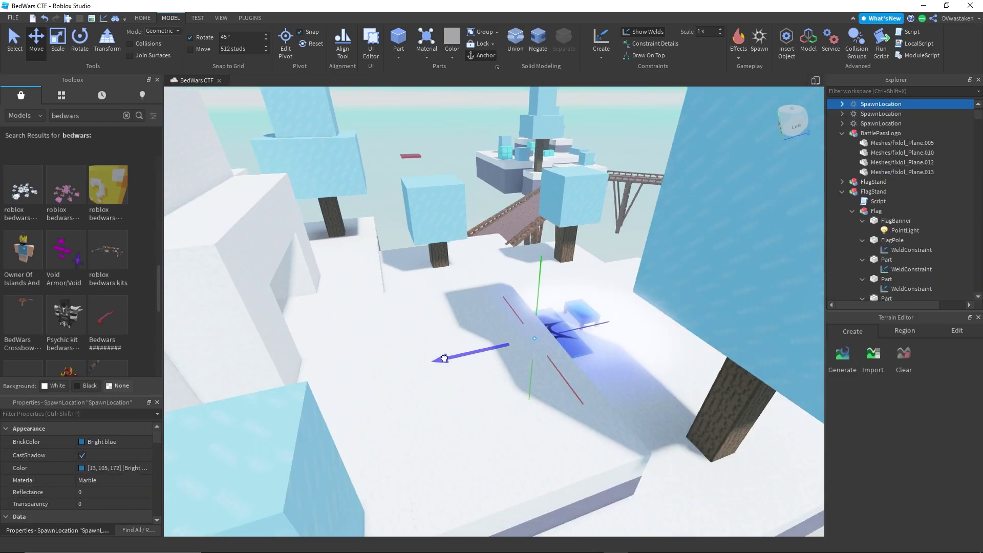
{"action": "left_click_drag", "start_coordinate": [420, 300], "coordinate": [441, 259]}
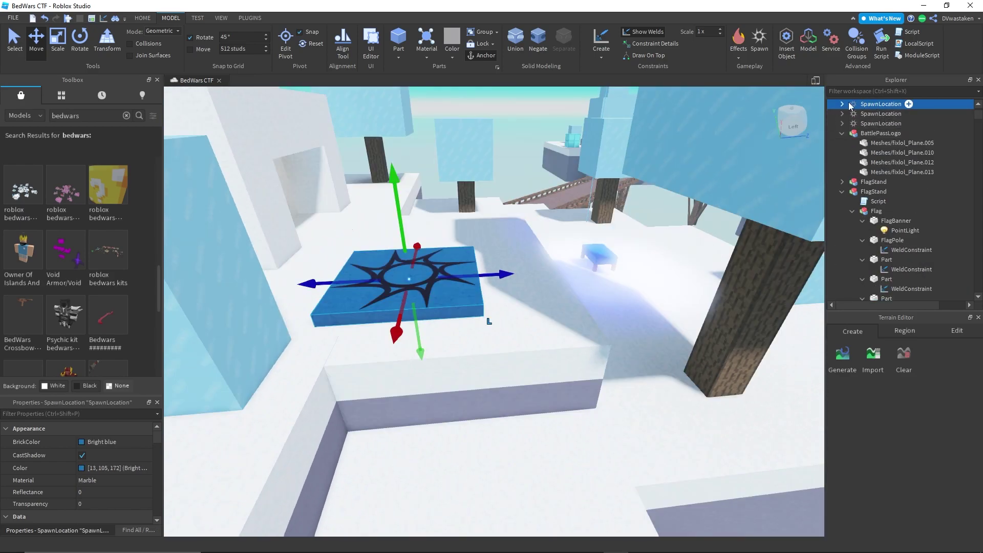
Delete the decals from the blue and red spawn locations.
{"action": "left_click", "coordinate": [842, 104]}
{"action": "left_click", "coordinate": [865, 114]}
{"action": "key", "text": "Delete"}
{"action": "left_click", "coordinate": [447, 291]}
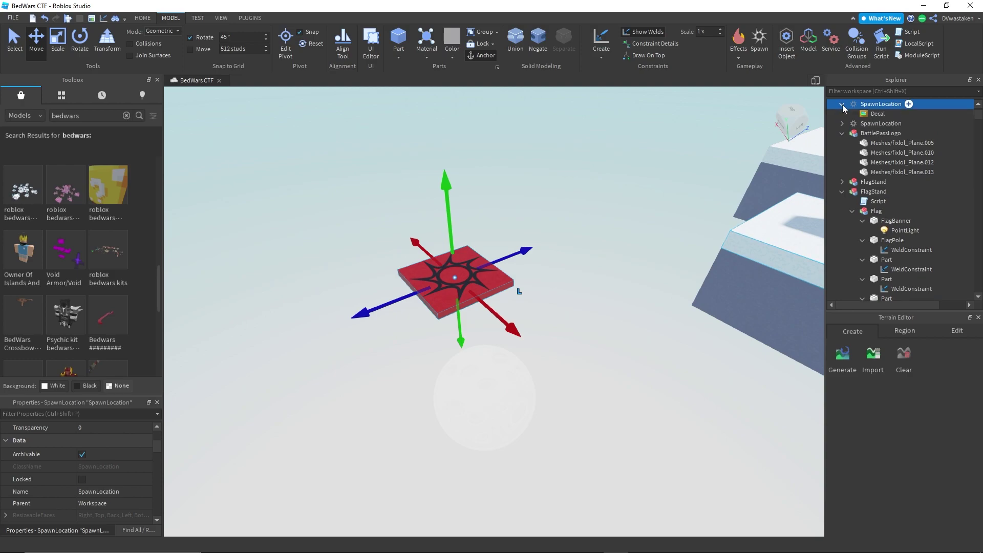
{"action": "left_click", "coordinate": [878, 114]}
{"action": "key", "text": "Delete"}
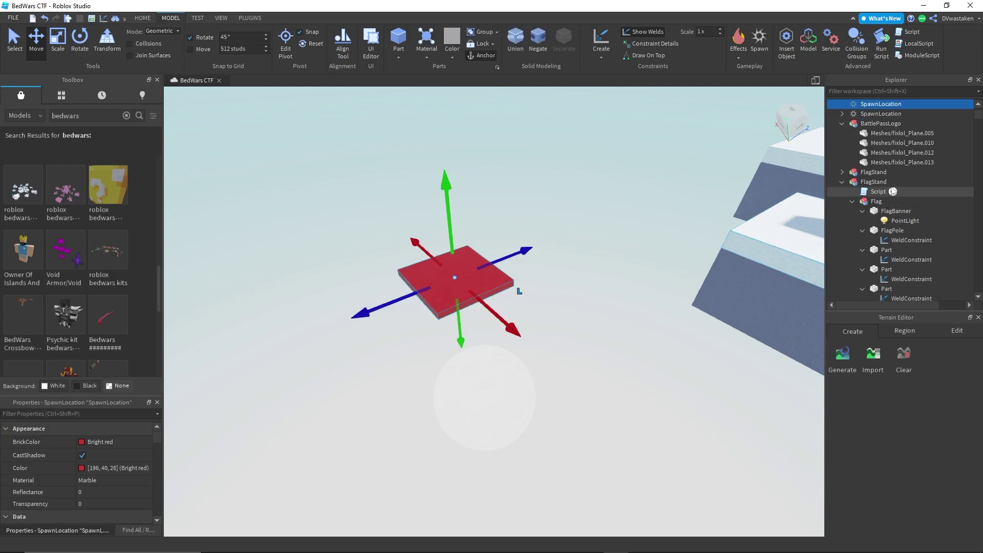
Set the red spawn location's transparency to 1 and place it on the snow near the red bed.
{"action": "left_click", "coordinate": [419, 377]}
{"action": "left_click", "coordinate": [462, 271]}
{"action": "key", "text": "f"}
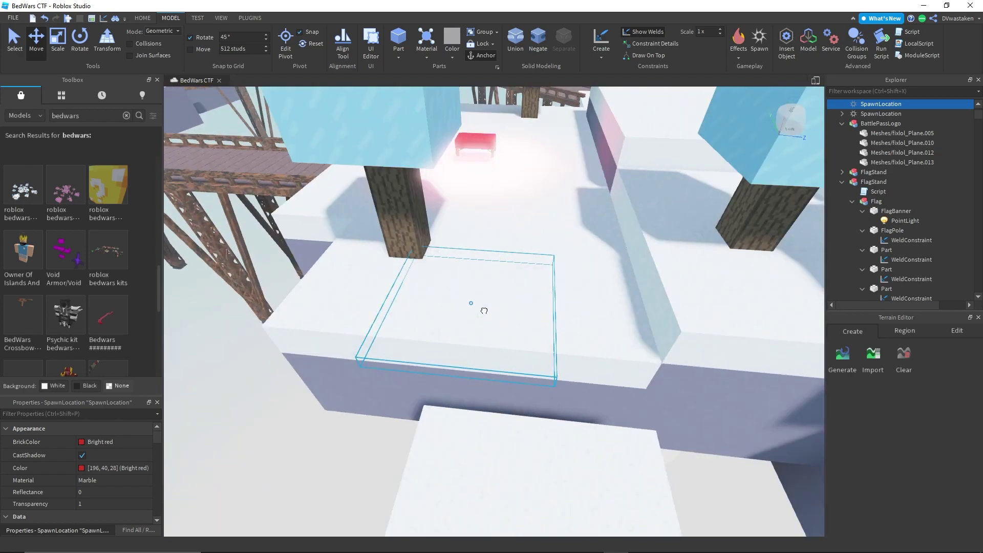
{"action": "left_click_drag", "start_coordinate": [484, 311], "coordinate": [558, 219]}
Delete the leftover spawn locations floating outside the island map.
{"action": "scroll", "coordinate": [558, 219], "scroll_direction": "down", "scroll_amount": 3}
{"action": "right_click_drag", "start_coordinate": [558, 219], "coordinate": [560, 220]}
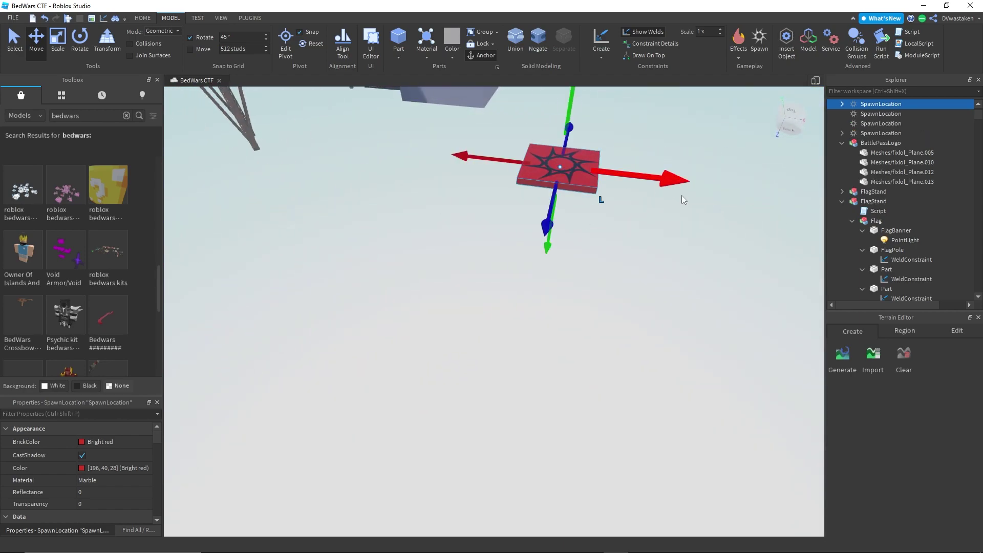
{"action": "left_click", "coordinate": [843, 104]}
{"action": "left_click", "coordinate": [844, 104]}
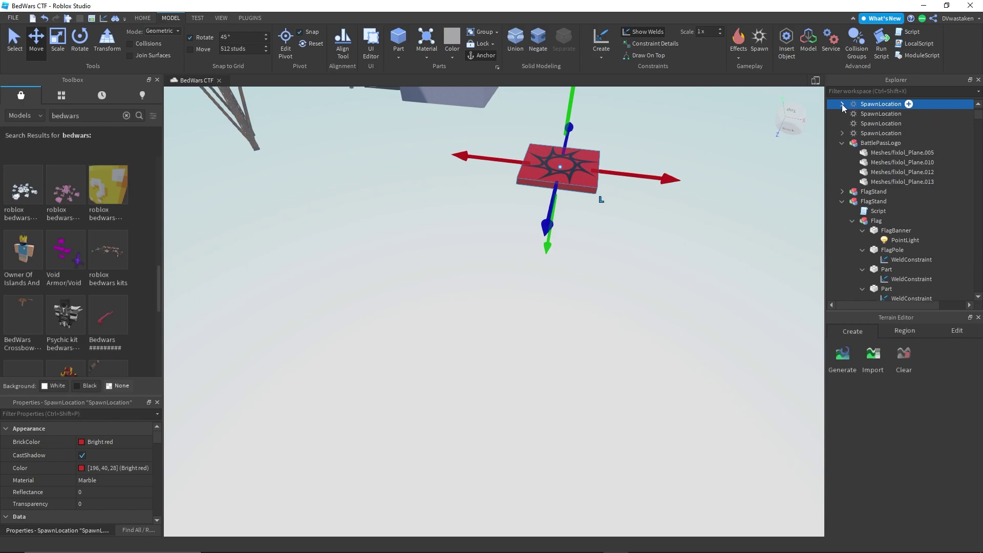
{"action": "scroll", "coordinate": [687, 223], "scroll_direction": "down", "scroll_amount": 3}
{"action": "right_click_drag", "start_coordinate": [687, 224], "coordinate": [687, 224]}
{"action": "key", "text": "a"}
{"action": "scroll", "coordinate": [930, 178], "scroll_direction": "up", "scroll_amount": 2}
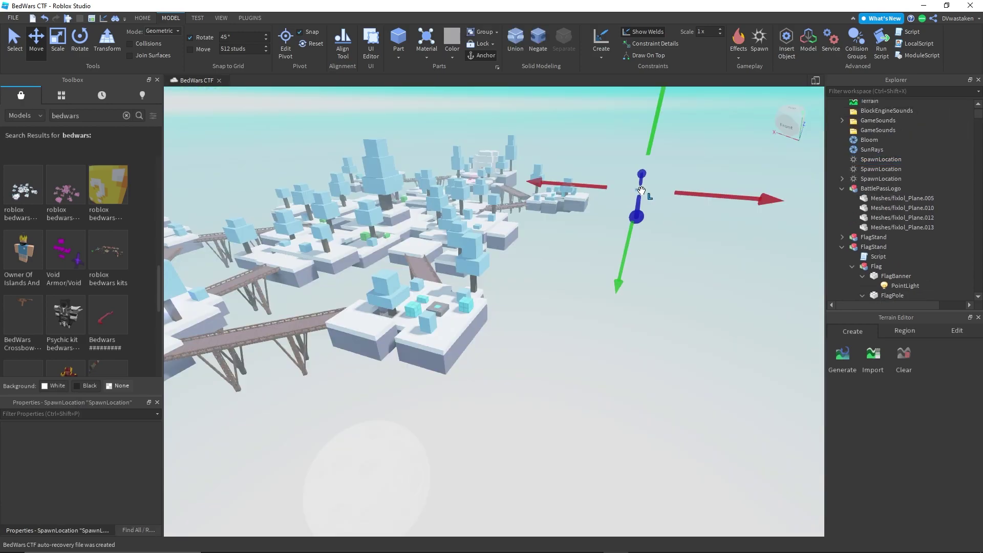
{"action": "key", "text": "Delete"}
Playtest the map by walking from the blue base over the bridge and central island toward the red base, and stop the test.
{"action": "key", "text": "a"}
{"action": "right_click_drag", "start_coordinate": [695, 309], "coordinate": [601, 206]}
{"action": "key", "text": "w"}
{"action": "key", "text": "w"}
{"action": "key", "text": "w"}
{"action": "key", "text": "s"}
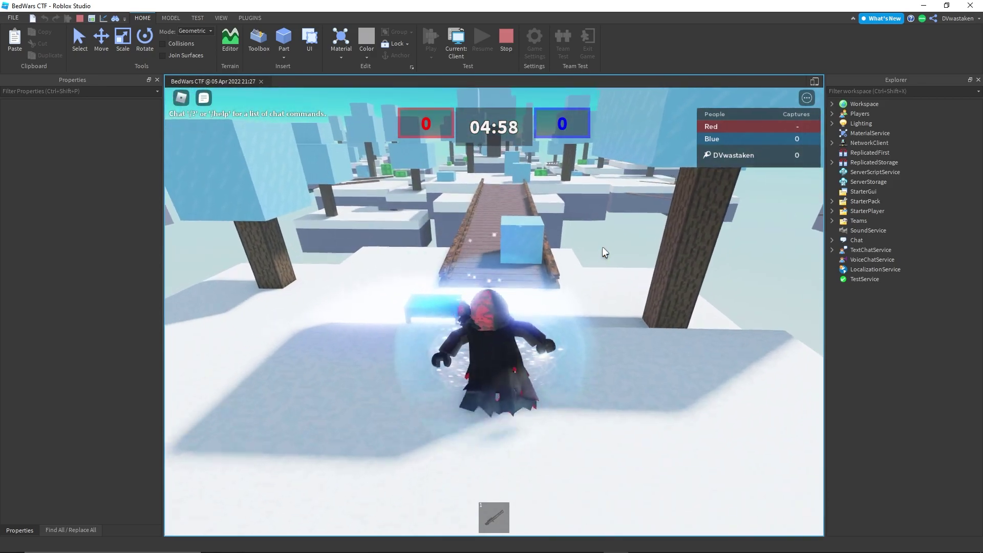
{"action": "key", "text": "w"}
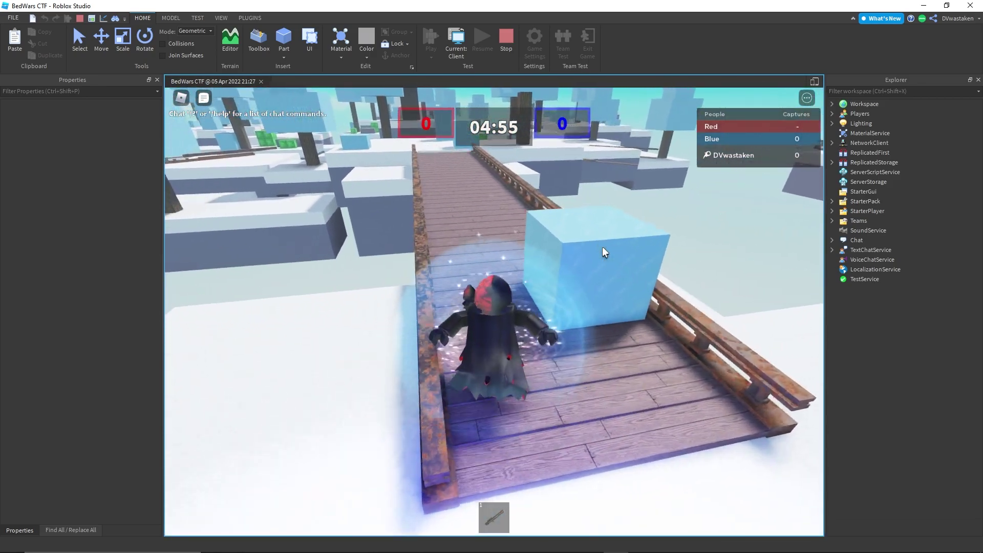
{"action": "key", "text": "w"}
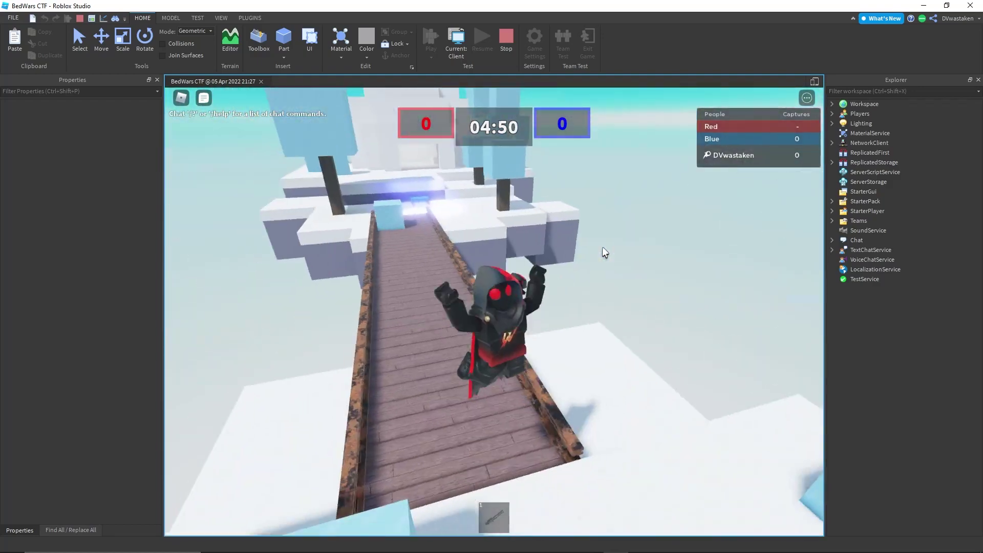
{"action": "key", "text": "s"}
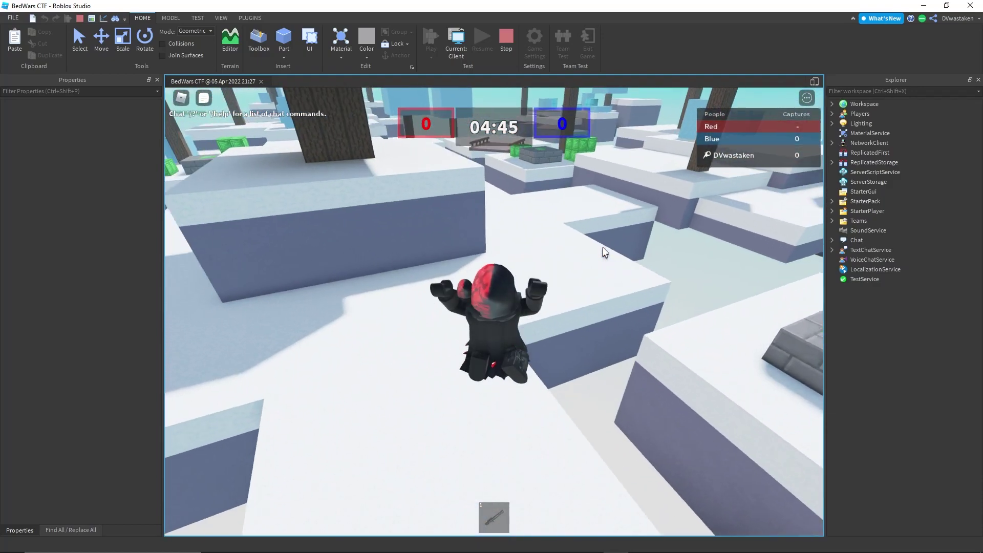
{"action": "key", "text": "s"}
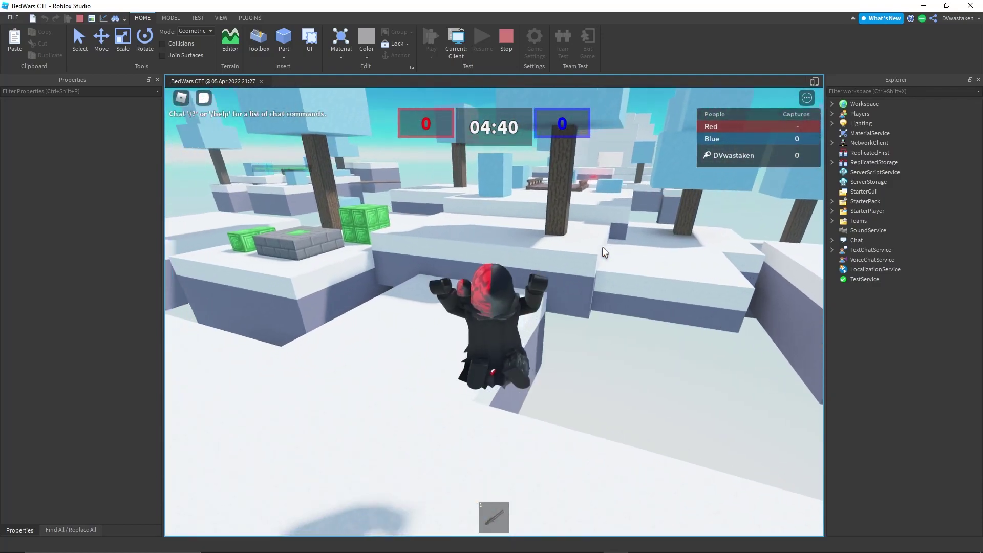
{"action": "key", "text": "w"}
{"action": "key", "text": "w"}
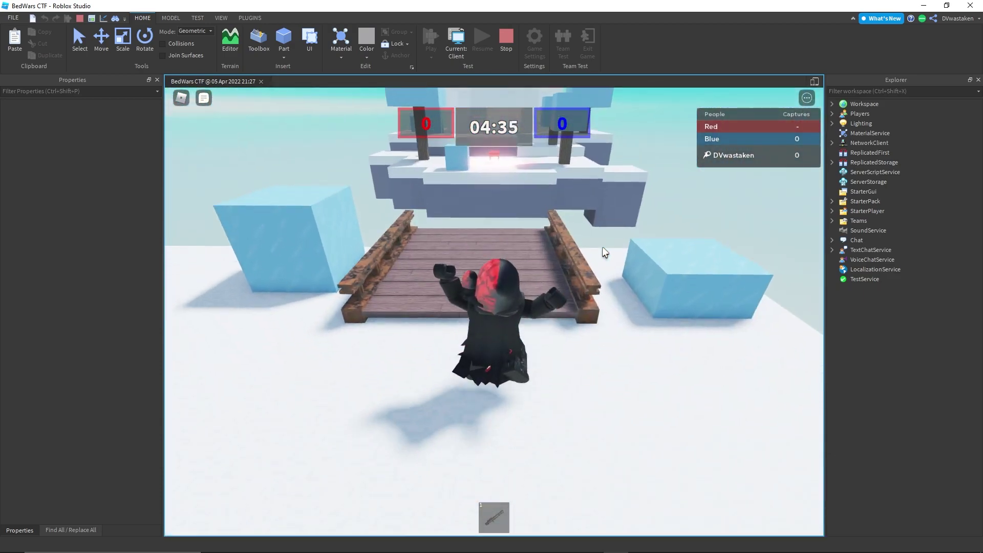
{"action": "key", "text": "w"}
{"action": "right_click_drag", "start_coordinate": [605, 253], "coordinate": [481, 162]}
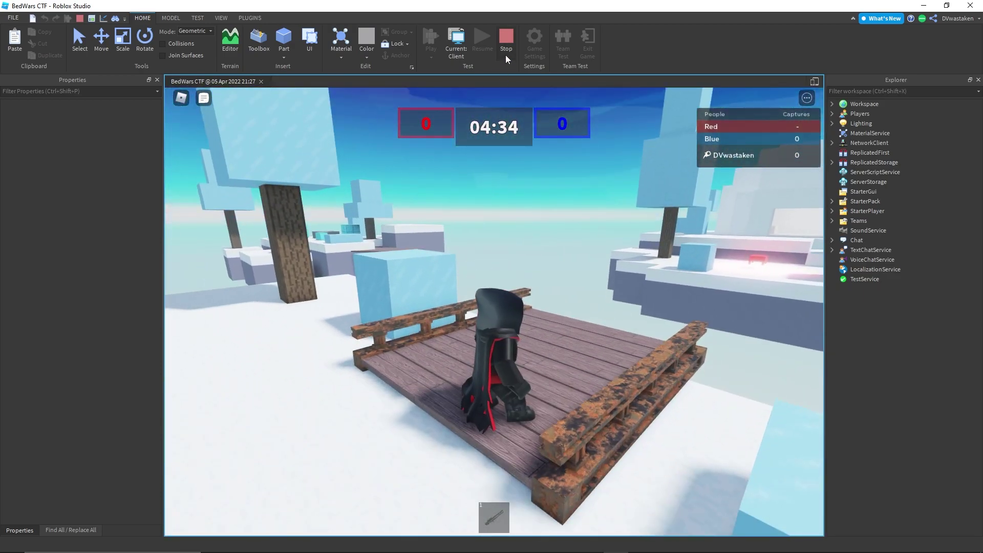
{"action": "left_click", "coordinate": [506, 38]}
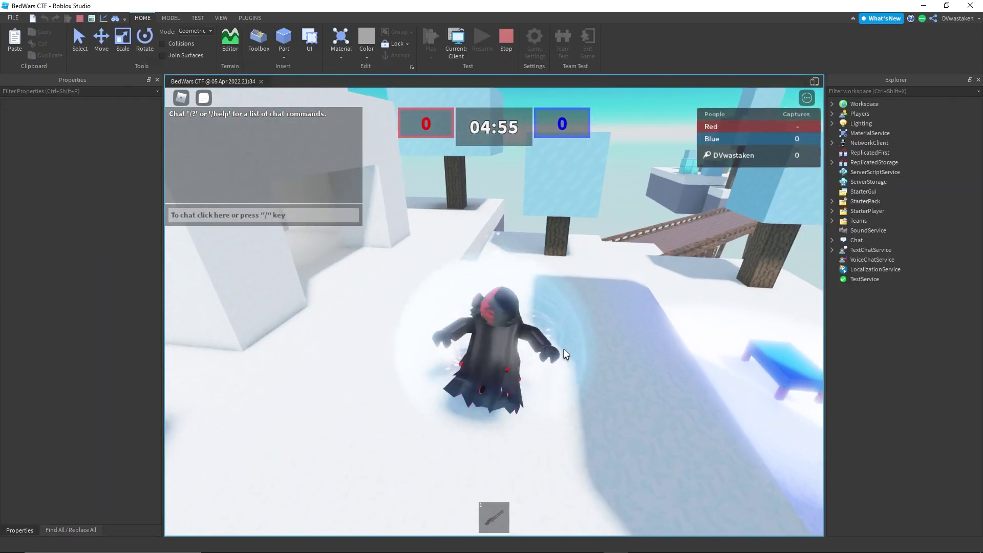
Start another playtest and cross the central island from the blue spawn to the red base bridge while firing the rocket launcher.
{"action": "key", "text": "w"}
{"action": "right_click_drag", "start_coordinate": [564, 349], "coordinate": [564, 349]}
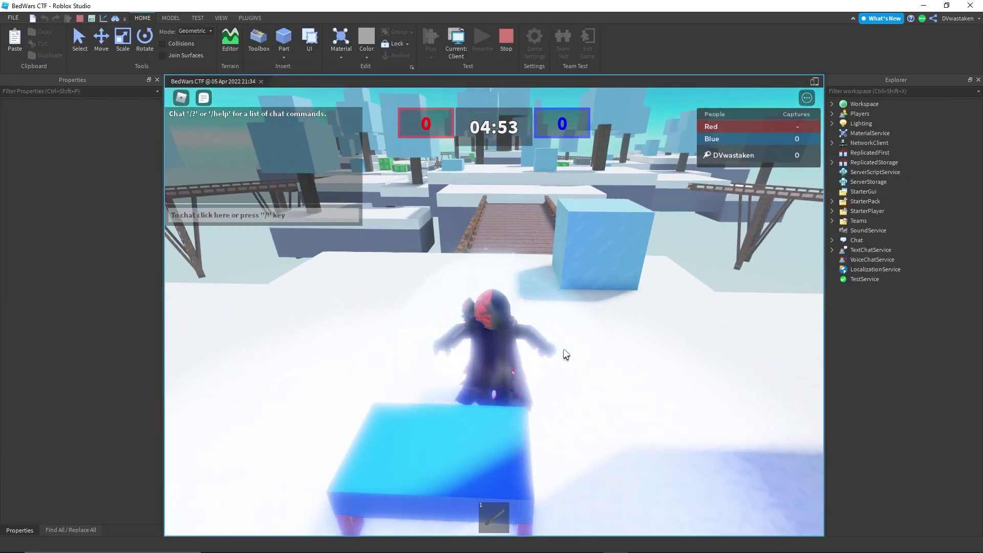
{"action": "key", "text": "w"}
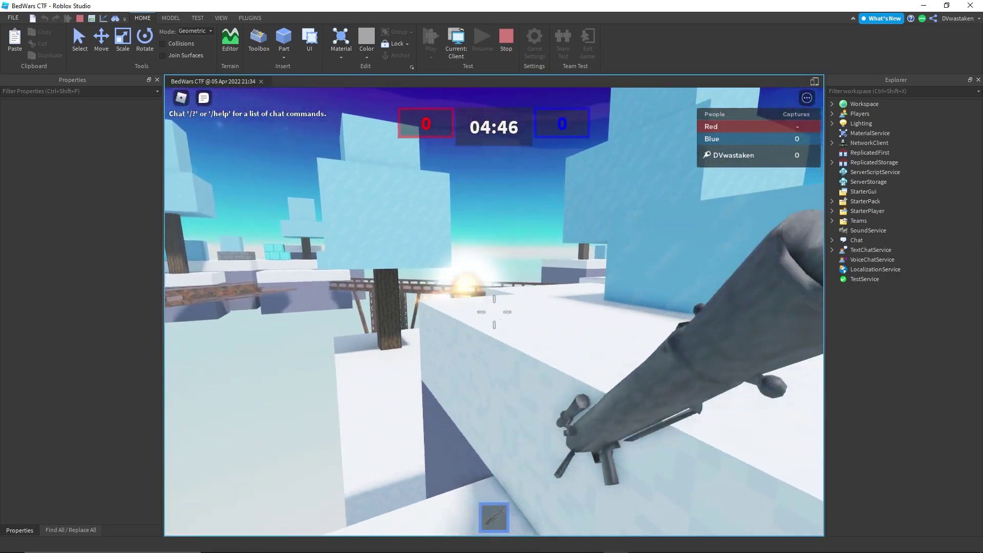
{"action": "key", "text": "w"}
{"action": "left_click", "coordinate": [495, 311]}
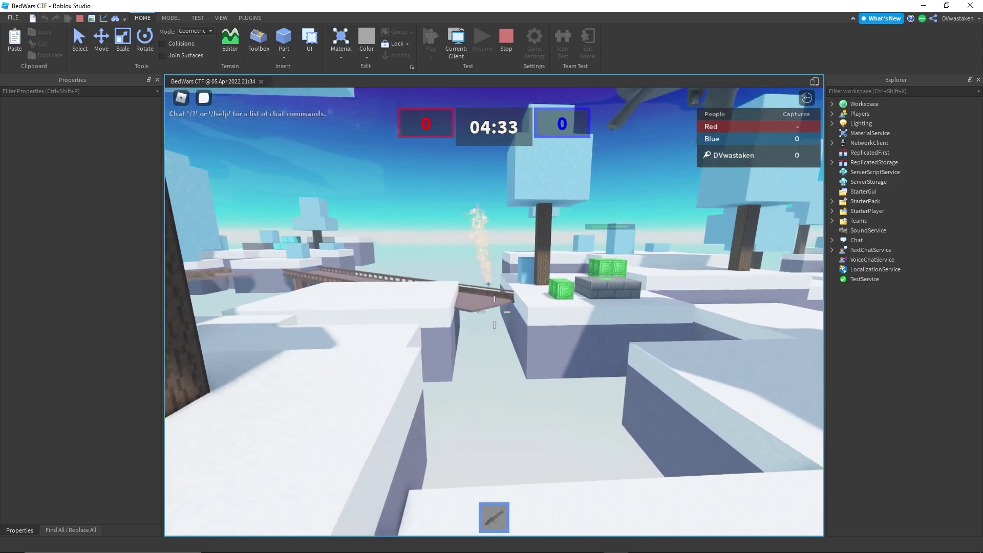
{"action": "key", "text": "w"}
{"action": "left_click", "coordinate": [495, 312]}
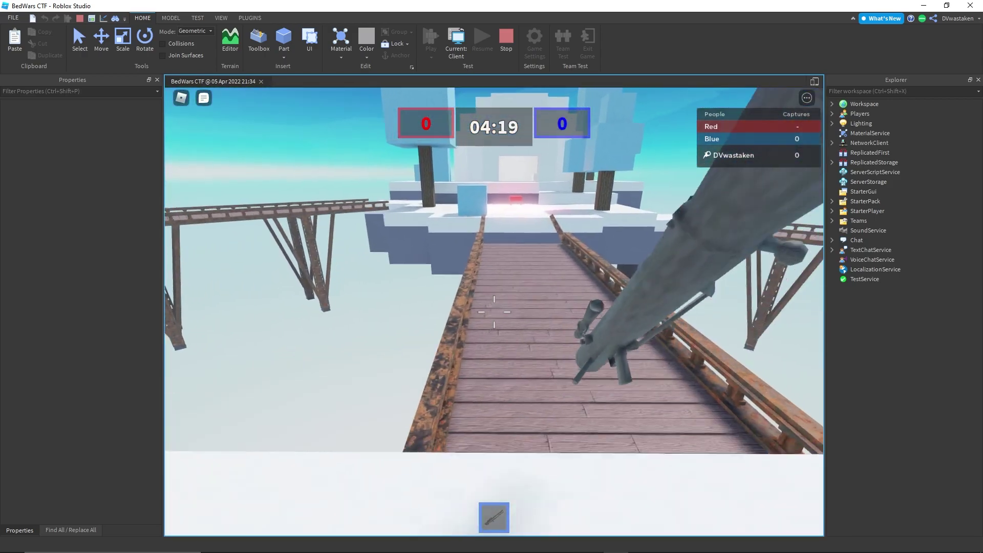
{"action": "left_click", "coordinate": [495, 311]}
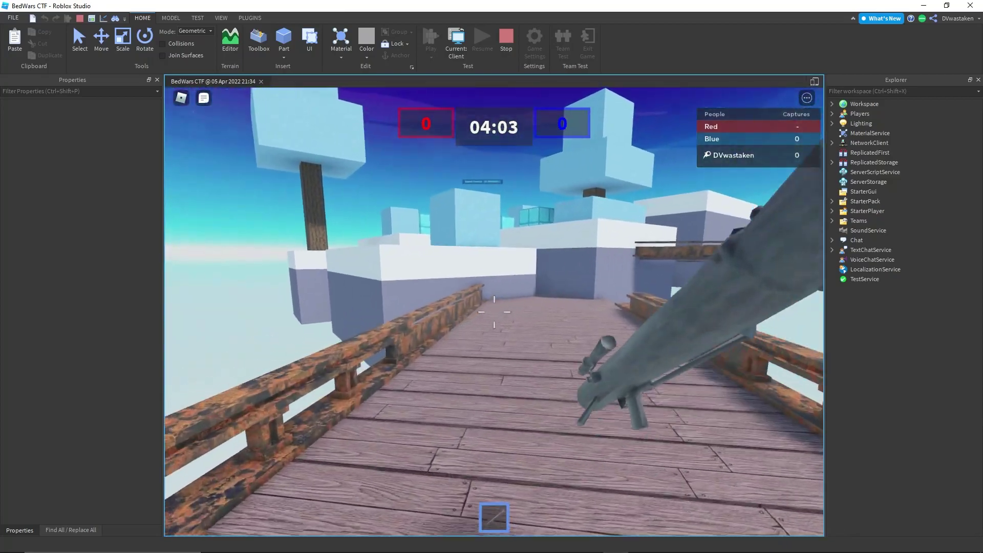
Test the diagonal bridges by the side island, shoot at a bridge, and pick up the red bed at the red base.
{"action": "key", "text": "w"}
{"action": "key", "text": "space"}
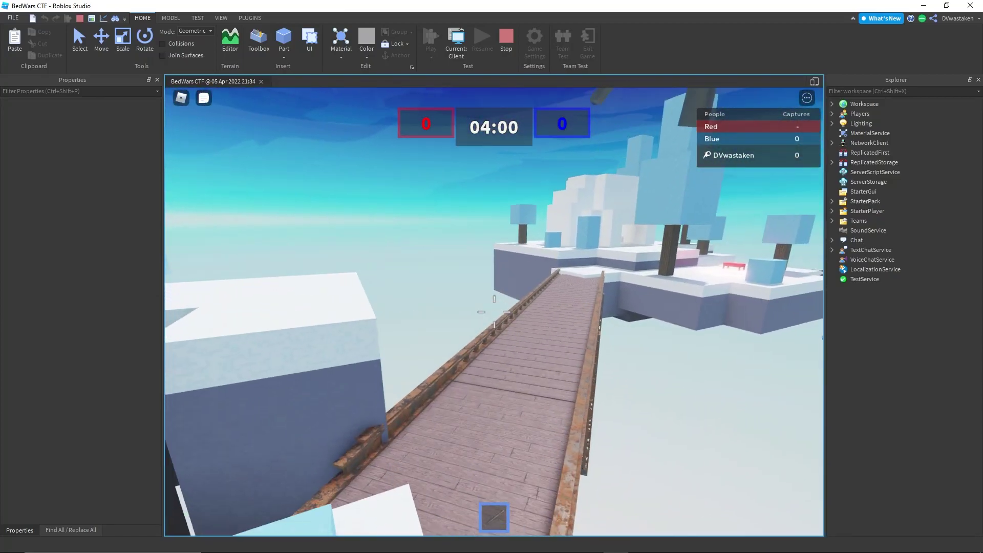
{"action": "key", "text": "w"}
{"action": "left_click", "coordinate": [494, 312]}
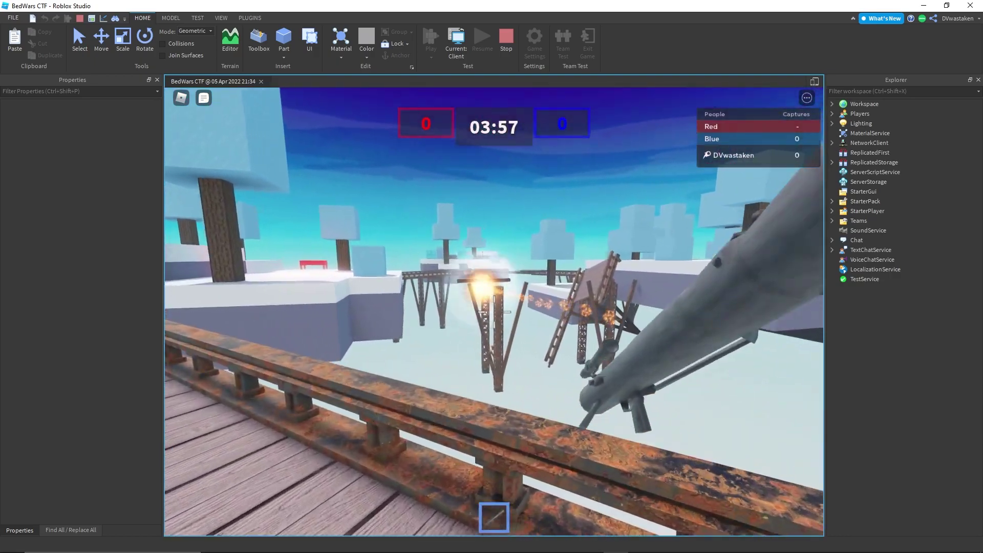
{"action": "key", "text": "w"}
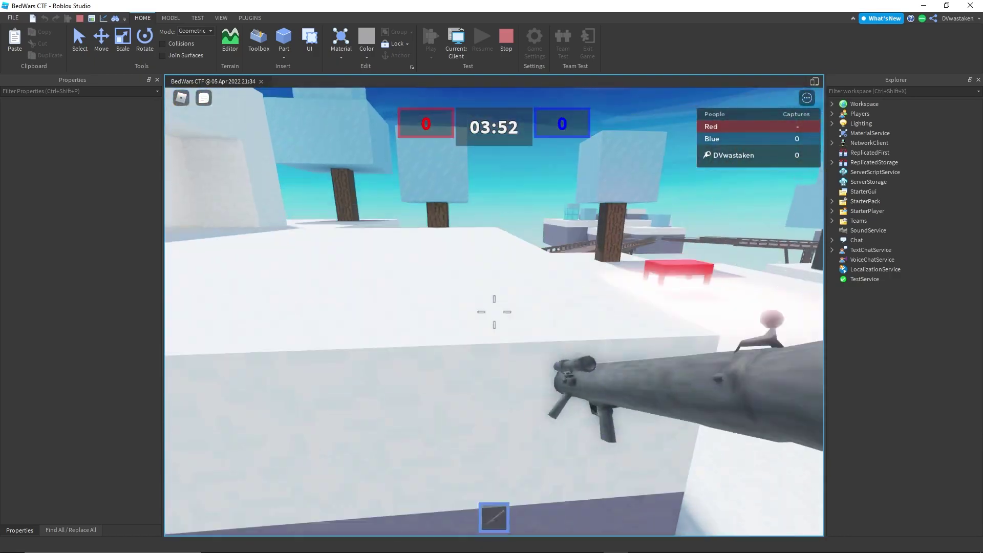
{"action": "key", "text": "space"}
{"action": "key", "text": "w"}
{"action": "scroll", "coordinate": [494, 312], "scroll_direction": "down", "scroll_amount": 4}
{"action": "right_click_drag", "start_coordinate": [494, 312], "coordinate": [503, 309]}
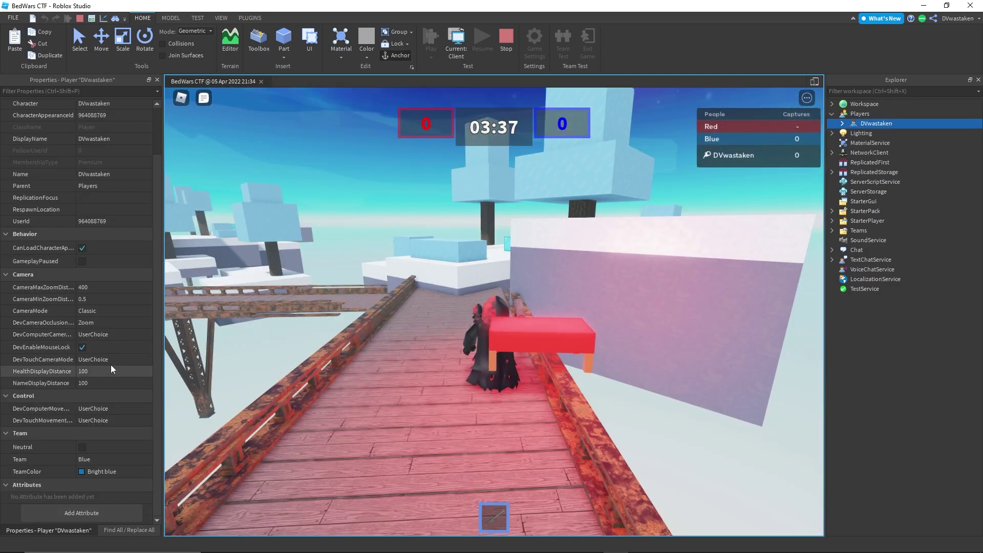
Set the WalkSpeed of the player character's Humanoid to 30.
{"action": "scroll", "coordinate": [113, 369], "scroll_direction": "up", "scroll_amount": 2}
{"action": "left_click", "coordinate": [880, 310]}
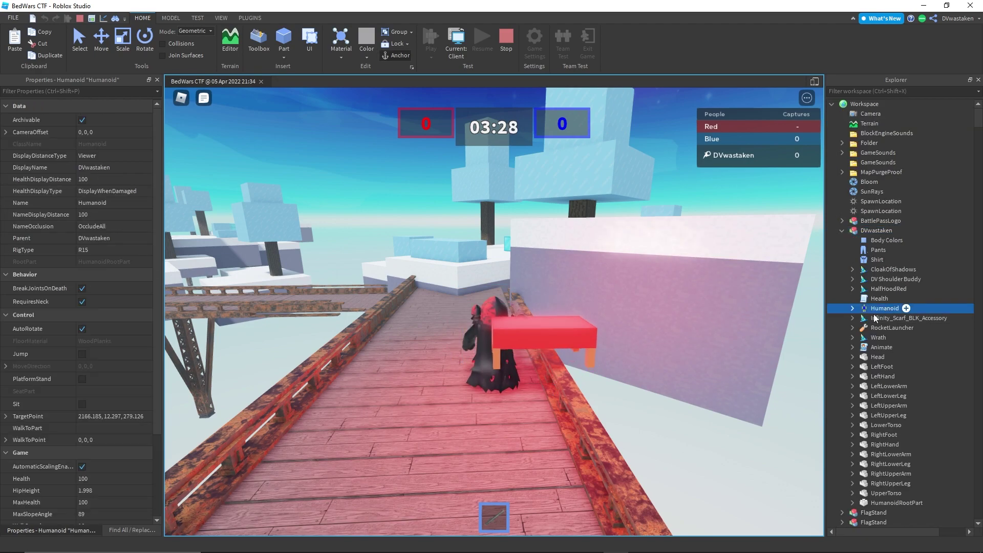
{"action": "scroll", "coordinate": [104, 405], "scroll_direction": "down", "scroll_amount": 1}
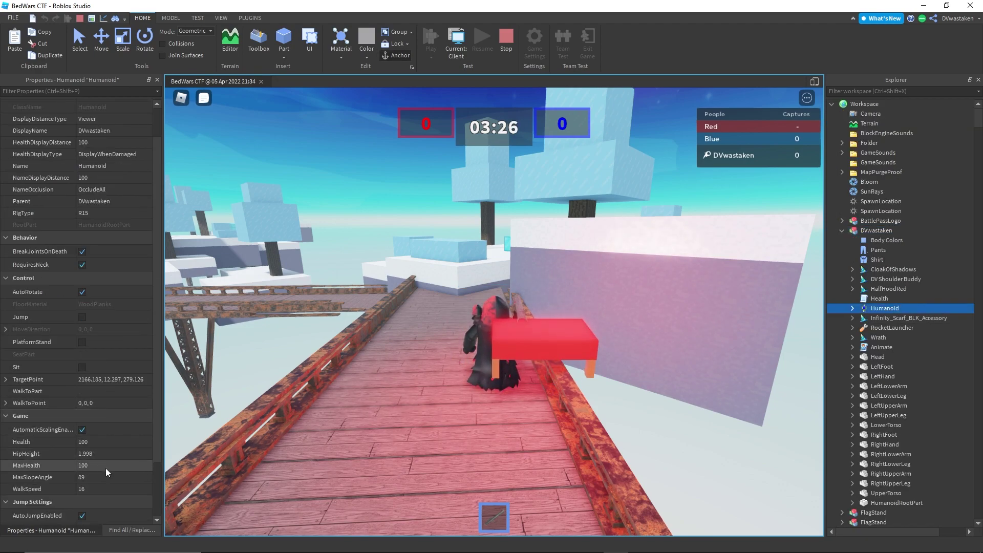
{"action": "scroll", "coordinate": [108, 467], "scroll_direction": "down", "scroll_amount": 1}
{"action": "left_click", "coordinate": [101, 453]}
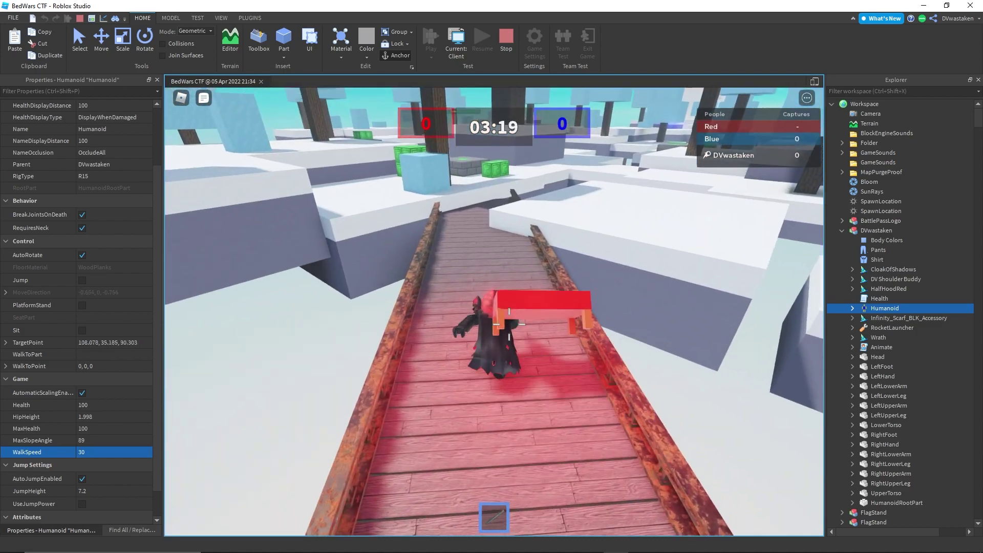
Carry the red bed over the bridge and central islands to the blue base to test capturing and the faster walking.
{"action": "key", "text": "w"}
{"action": "key", "text": "w"}
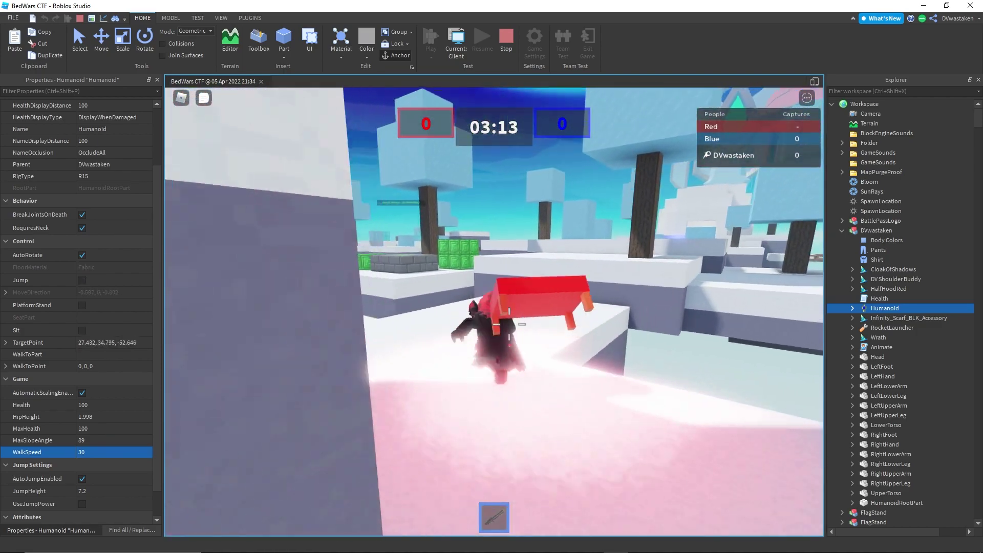
{"action": "key", "text": "w"}
{"action": "key", "text": "space"}
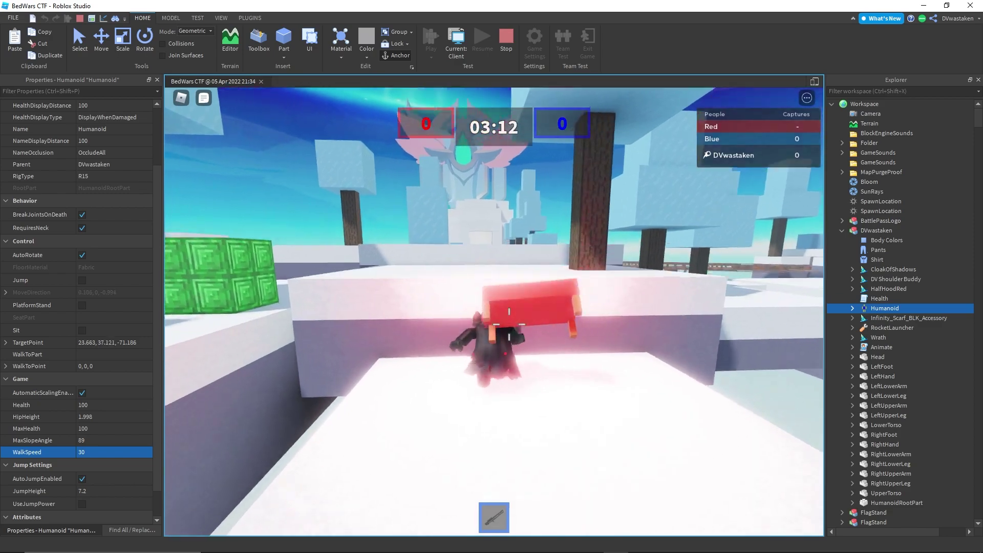
{"action": "key", "text": "w"}
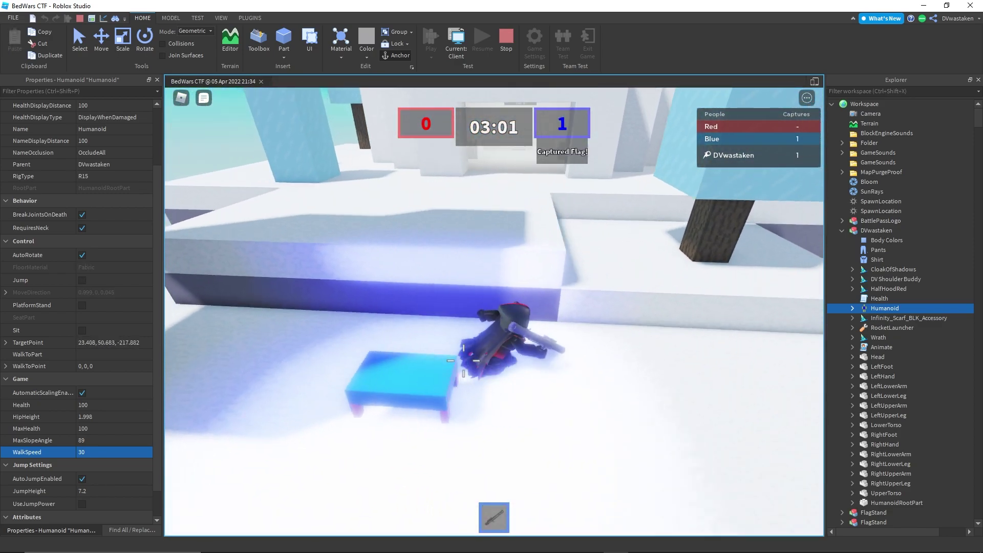
{"action": "key", "text": "w"}
{"action": "key", "text": "space"}
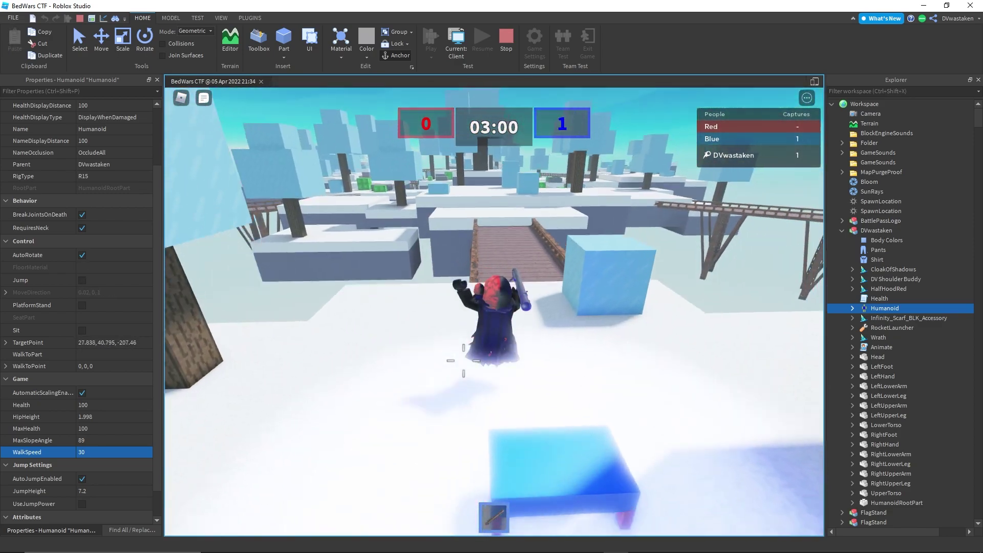
{"action": "key", "text": "w"}
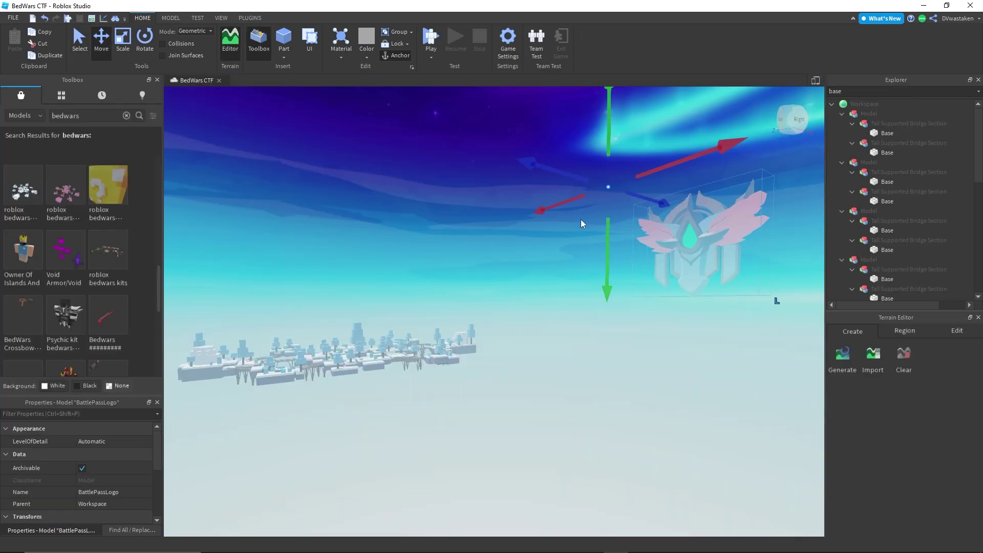
Reposition the BattlePassLogo model in the sky beside the islands.
{"action": "right_click_drag", "start_coordinate": [655, 225], "coordinate": [655, 226]}
{"action": "left_click_drag", "start_coordinate": [526, 179], "coordinate": [468, 177]}
{"action": "key", "text": "ctrl+x"}
{"action": "right_click_drag", "start_coordinate": [692, 244], "coordinate": [692, 244]}
{"action": "key", "text": "w"}
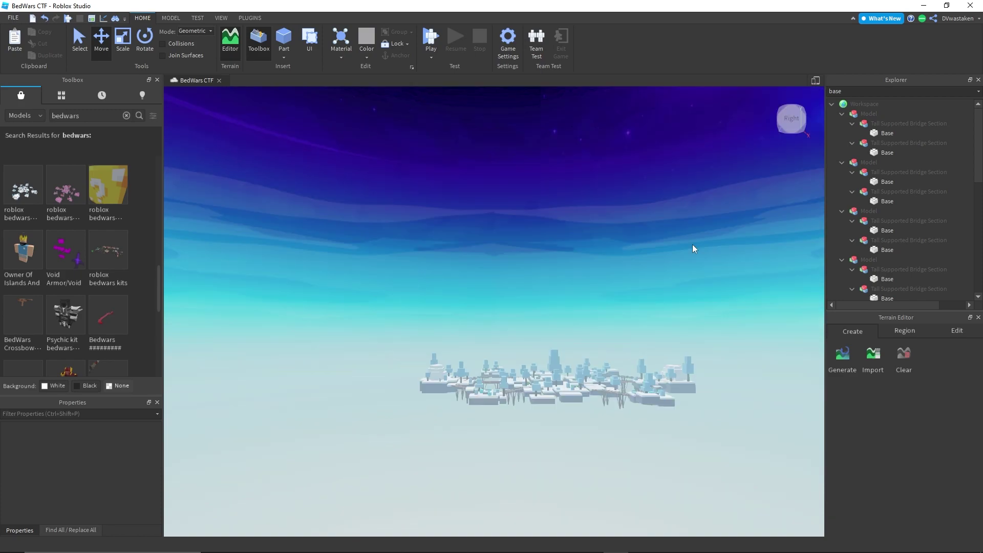
Insert the crowned character model from the bedwars search results and scale it up to a giant.
{"action": "key", "text": "d"}
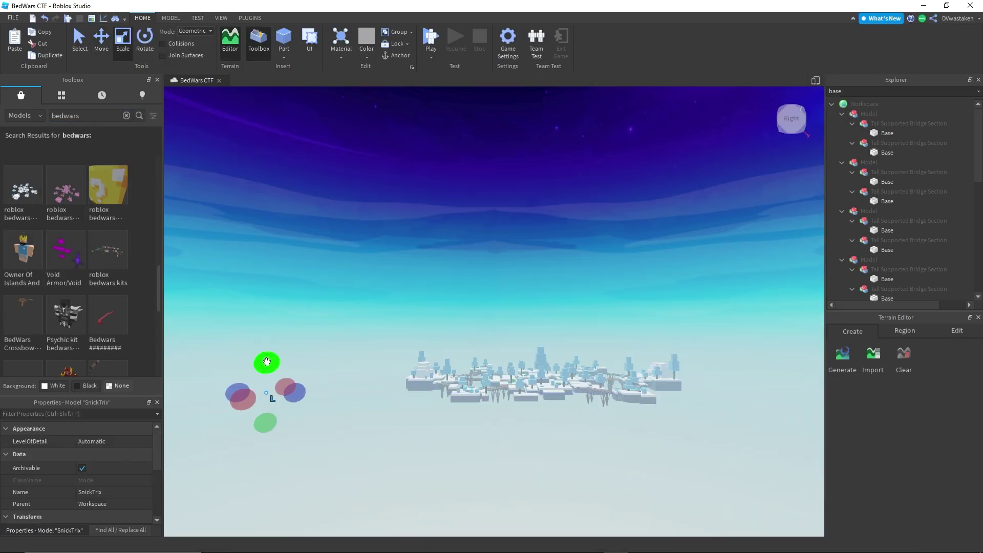
{"action": "left_click_drag", "start_coordinate": [310, 267], "coordinate": [349, 180]}
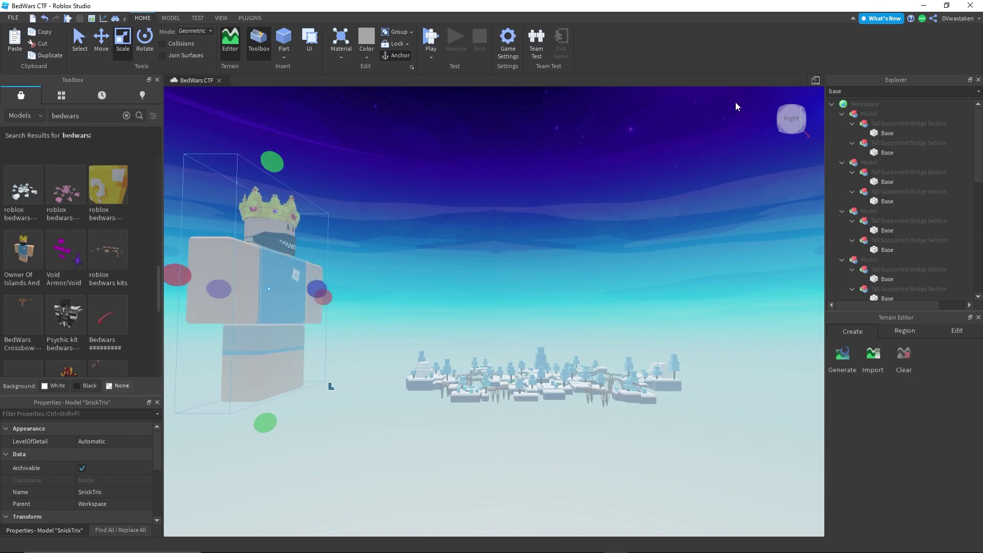
Move the giant crowned character so that it towers in the background behind the snowy islands.
{"action": "key", "text": "ctrl+2"}
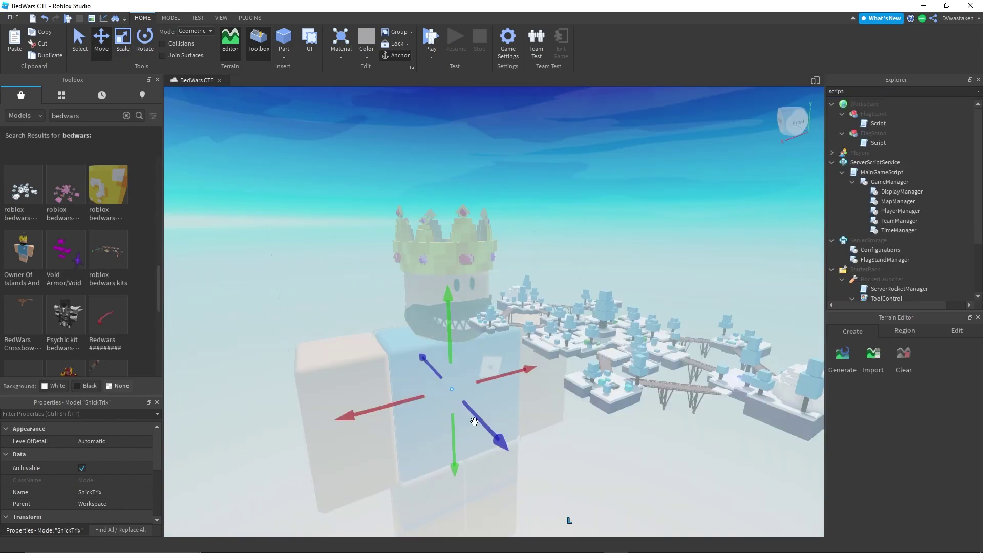
{"action": "left_click_drag", "start_coordinate": [472, 417], "coordinate": [405, 353]}
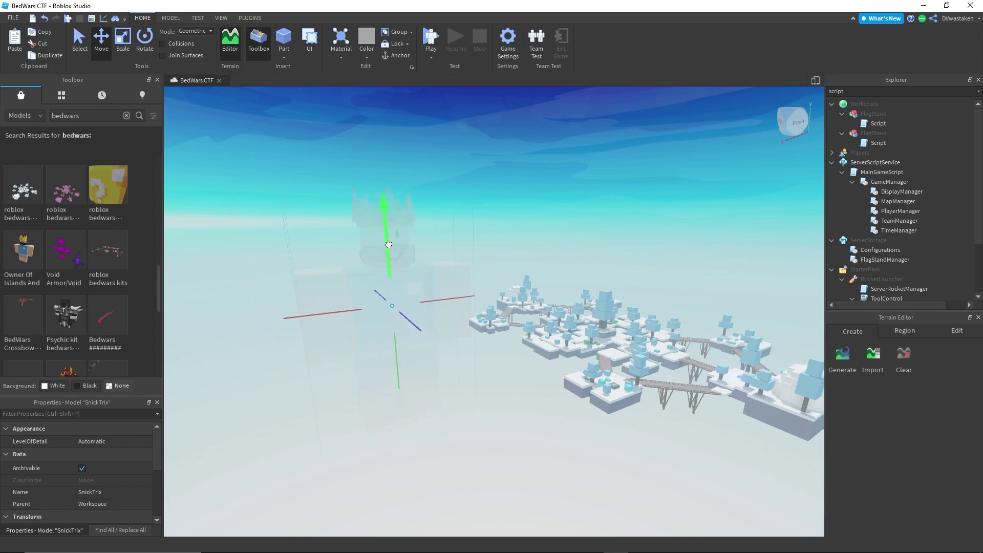
{"action": "left_click_drag", "start_coordinate": [453, 275], "coordinate": [506, 277]}
{"action": "right_click_drag", "start_coordinate": [506, 277], "coordinate": [506, 277]}
{"action": "left_click_drag", "start_coordinate": [467, 290], "coordinate": [386, 288]}
{"action": "right_click_drag", "start_coordinate": [449, 296], "coordinate": [450, 296]}
{"action": "left_click", "coordinate": [606, 299]}
{"action": "right_click_drag", "start_coordinate": [605, 299], "coordinate": [606, 299]}
{"action": "left_click", "coordinate": [468, 311]}
{"action": "scroll", "coordinate": [521, 347], "scroll_direction": "up", "scroll_amount": 10}
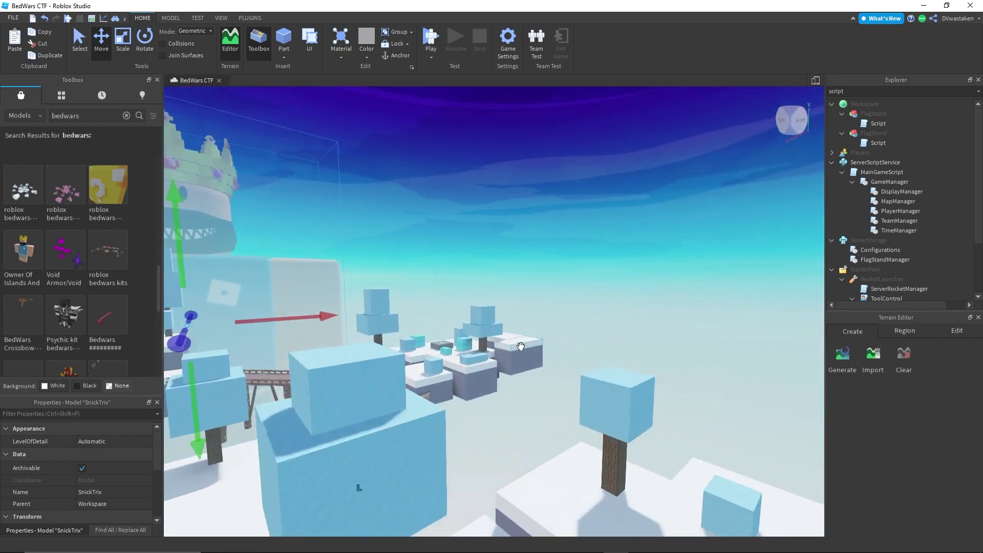
Insert the Bedwars [Lucky Air Drop Kit] model from the search results and dismiss the script notice.
{"action": "scroll", "coordinate": [521, 346], "scroll_direction": "up", "scroll_amount": 4}
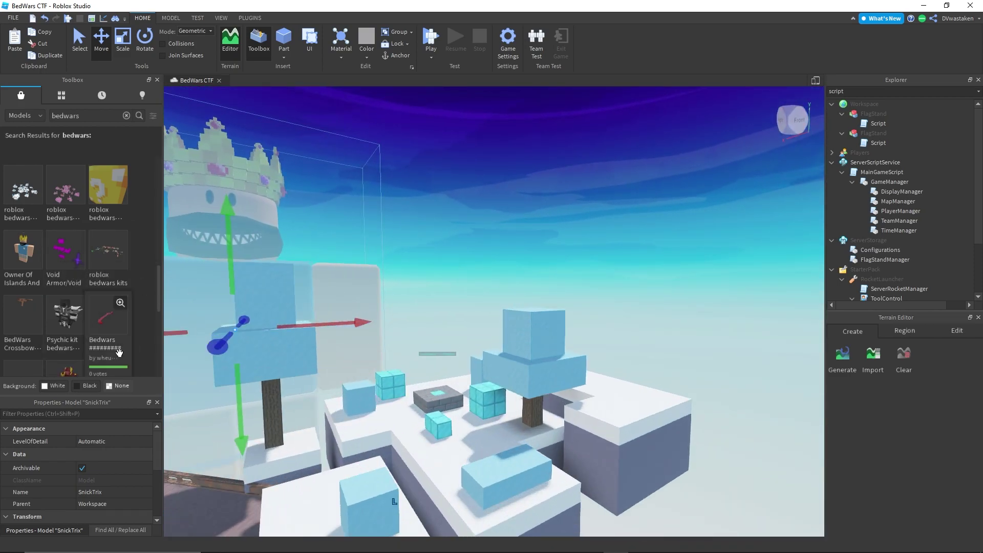
{"action": "scroll", "coordinate": [123, 343], "scroll_direction": "down", "scroll_amount": 3}
{"action": "scroll", "coordinate": [98, 307], "scroll_direction": "down", "scroll_amount": 3}
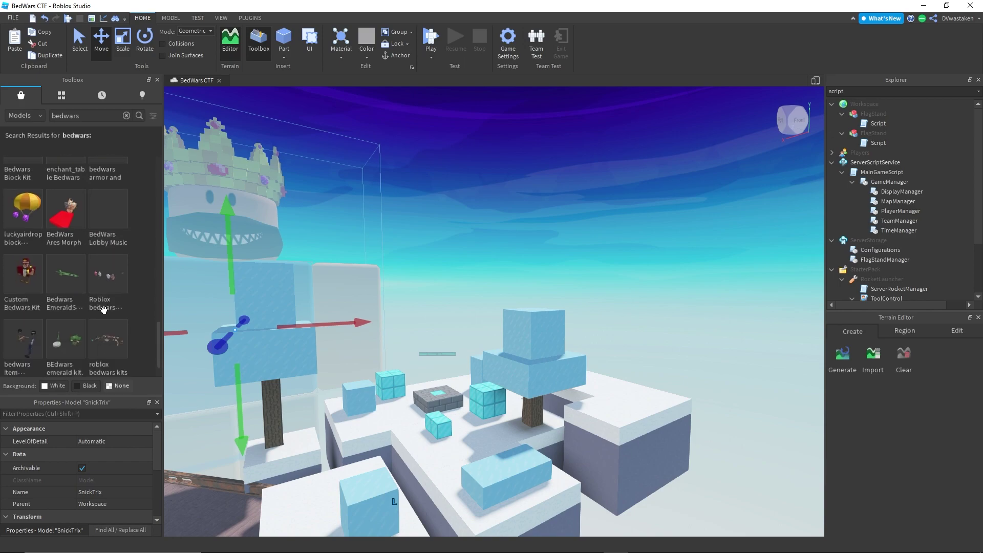
{"action": "scroll", "coordinate": [104, 319], "scroll_direction": "down", "scroll_amount": 3}
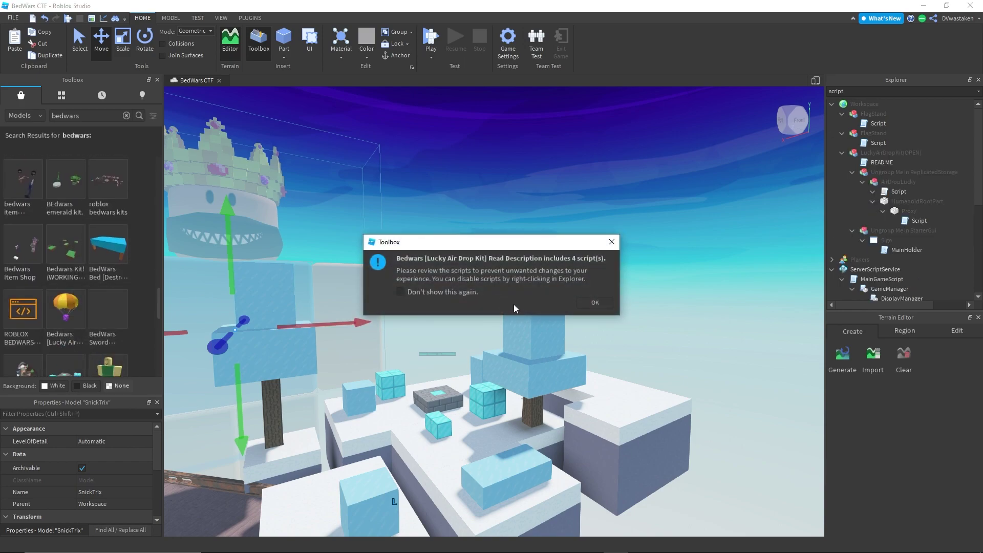
{"action": "left_click", "coordinate": [592, 304]}
Delete the README, the group containing MainHolder and the scripts inside AirDropLucky from the LuckyAirDropKit(OPEN) model.
{"action": "left_click", "coordinate": [880, 163]}
{"action": "key", "text": "Delete"}
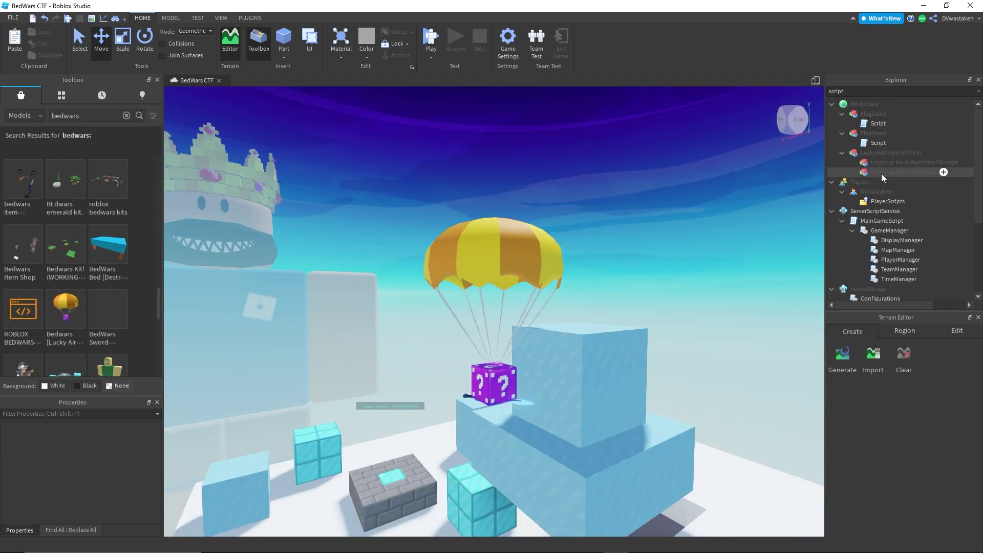
{"action": "left_click", "coordinate": [879, 163]}
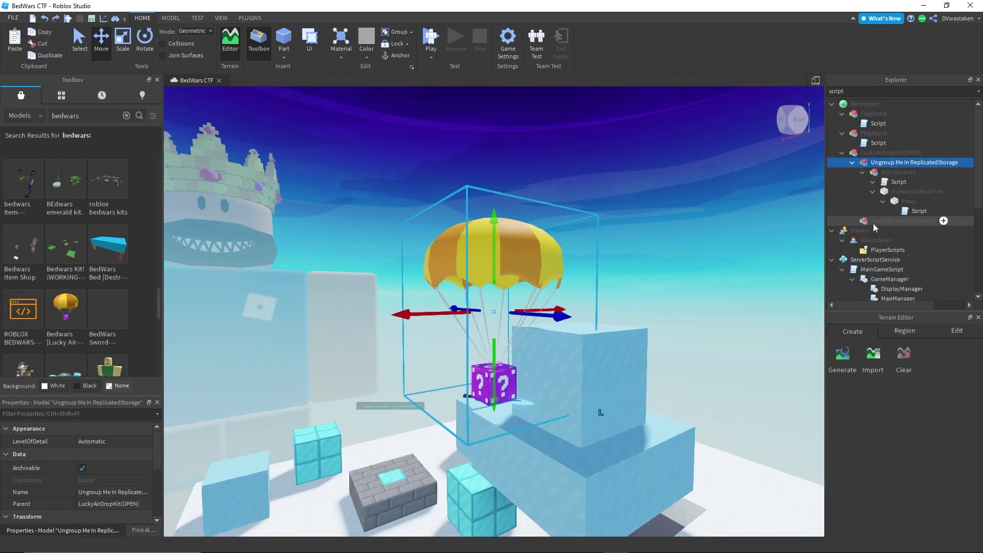
{"action": "left_click", "coordinate": [872, 221]}
{"action": "key", "text": "Delete"}
{"action": "left_click", "coordinate": [895, 204]}
{"action": "key", "text": "Delete"}
Move the AirDropLucky model high into the sky above the central island.
{"action": "left_click", "coordinate": [892, 192]}
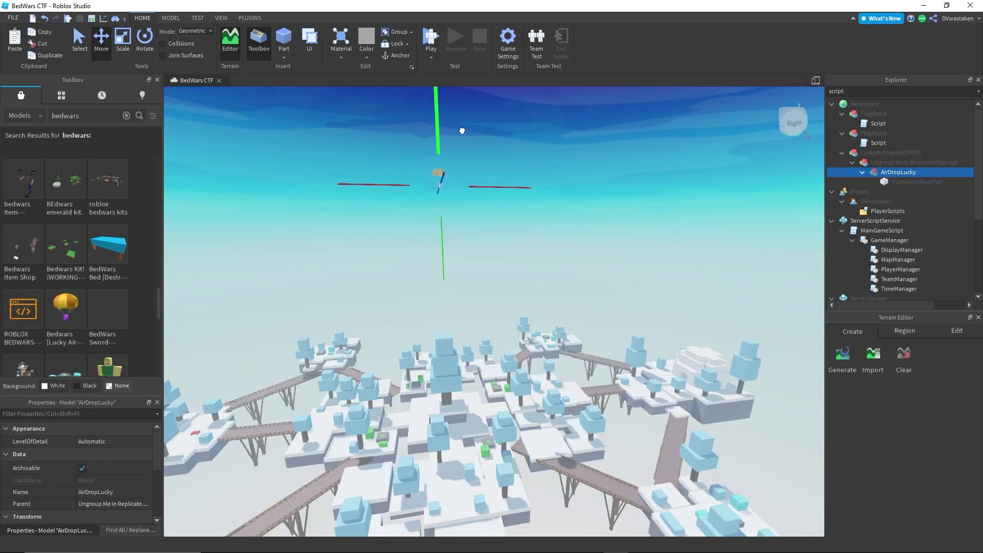
{"action": "right_click_drag", "start_coordinate": [459, 170], "coordinate": [459, 171]}
{"action": "key", "text": "q"}
{"action": "left_click_drag", "start_coordinate": [459, 232], "coordinate": [459, 277]}
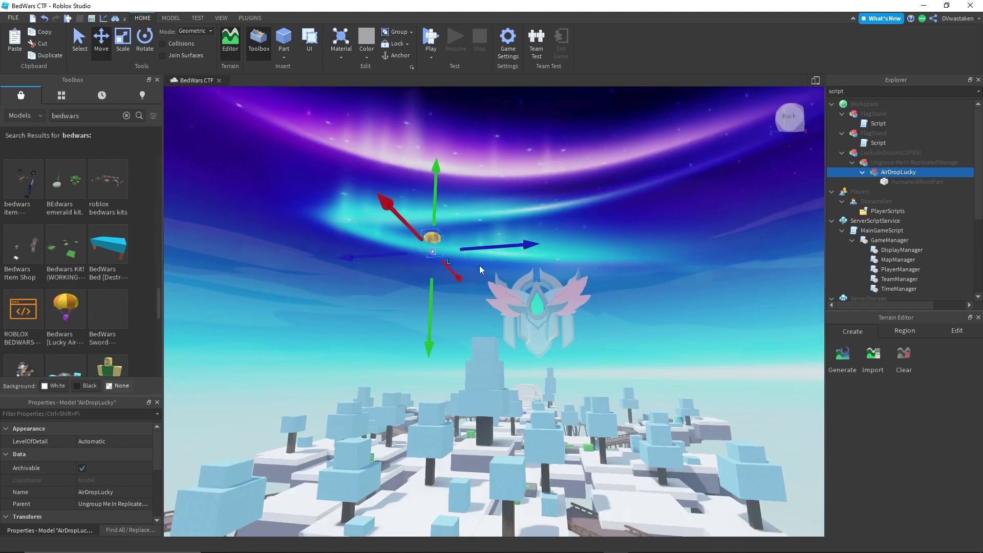
Duplicate the AirDropLucky model and place the copy in the sky apart from the first air drop.
{"action": "left_click_drag", "start_coordinate": [614, 304], "coordinate": [617, 361]}
{"action": "right_click_drag", "start_coordinate": [617, 361], "coordinate": [616, 361]}
{"action": "key", "text": "d"}
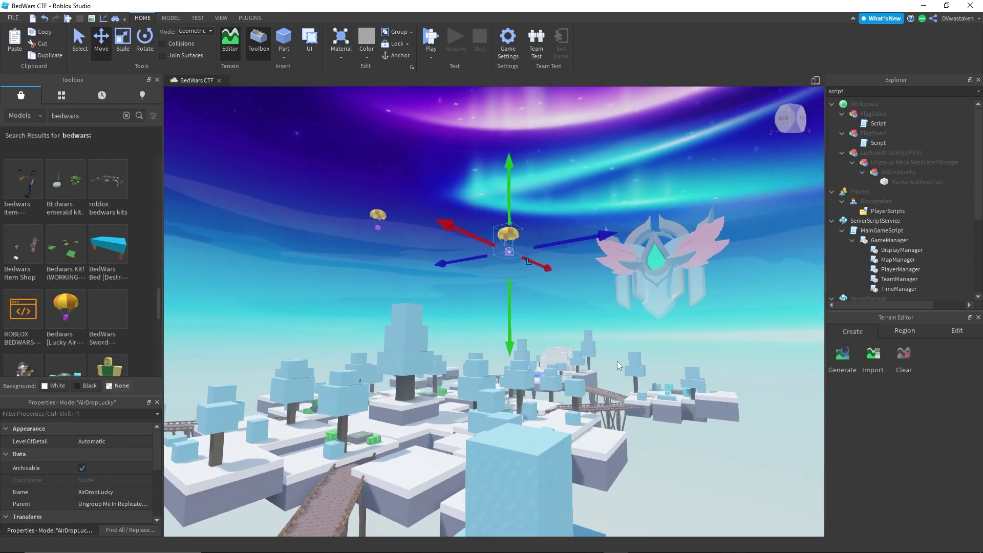
{"action": "left_click", "coordinate": [618, 289]}
{"action": "right_click_drag", "start_coordinate": [619, 289], "coordinate": [619, 289]}
{"action": "key", "text": "w"}
Ungroup the Ungroup Me In ReplicatedStorage model, then remove its IceSword tool and the AirDrop Humanoid.
{"action": "left_click", "coordinate": [388, 234]}
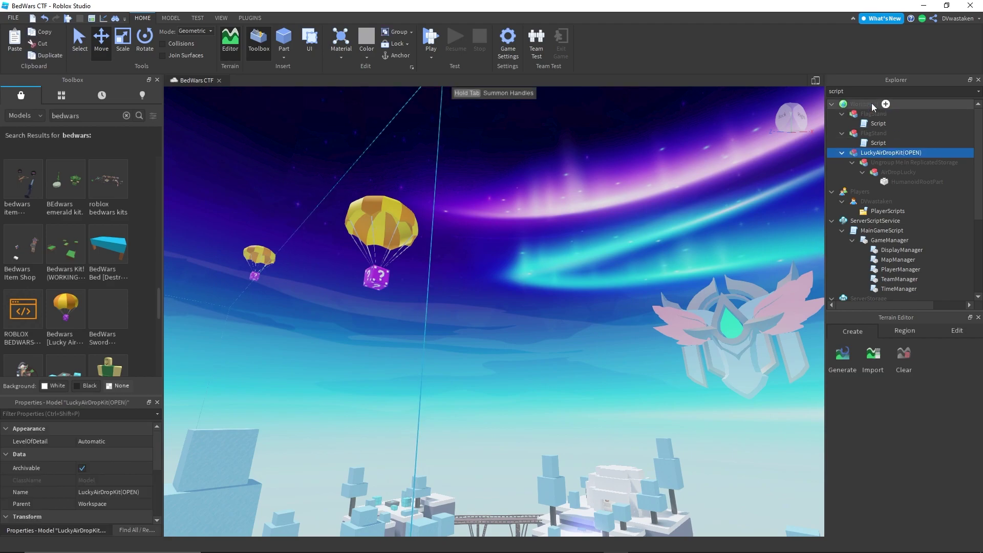
{"action": "key", "text": "BackSpace"}
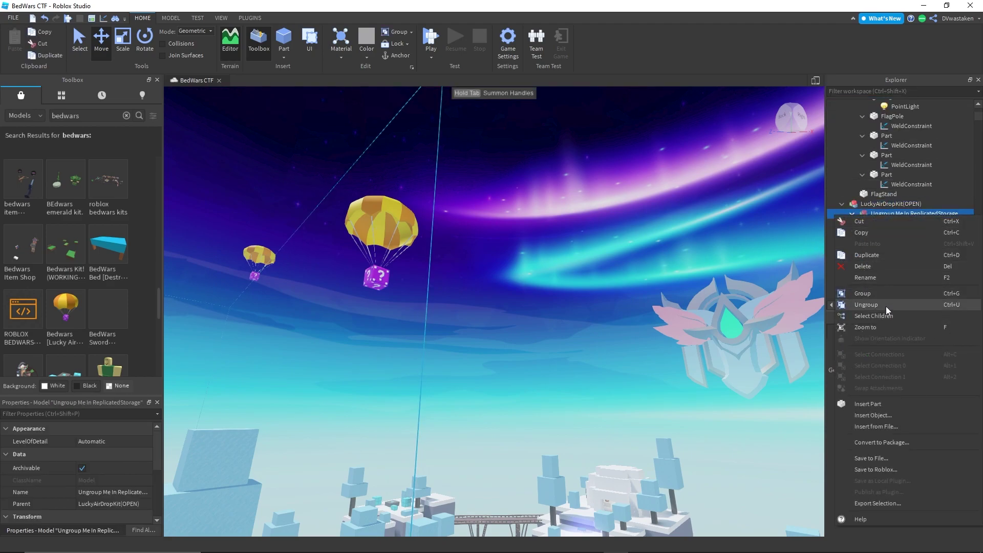
{"action": "left_click", "coordinate": [886, 307]}
{"action": "left_click", "coordinate": [948, 214]}
{"action": "right_click", "coordinate": [951, 215]}
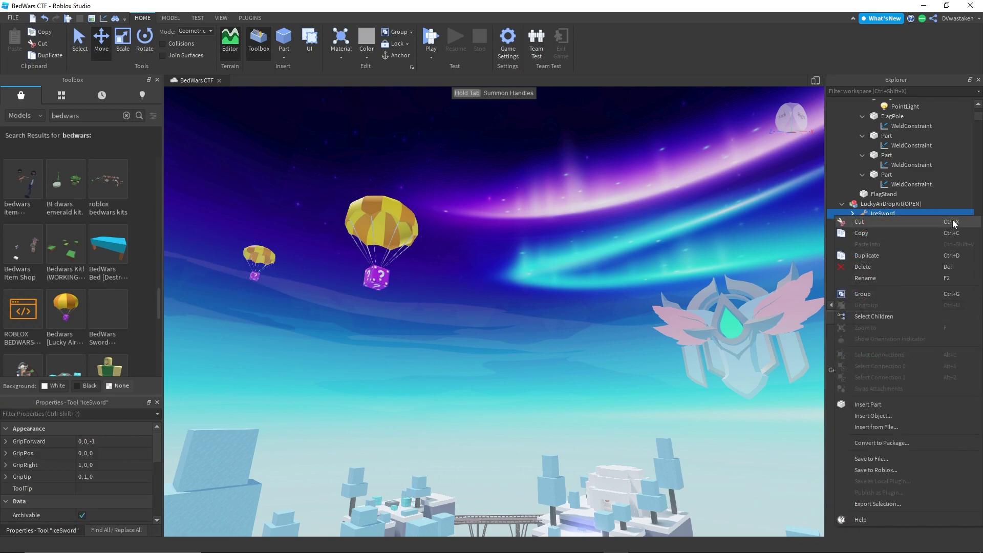
{"action": "left_click", "coordinate": [913, 269]}
{"action": "right_click_drag", "start_coordinate": [522, 288], "coordinate": [506, 284]}
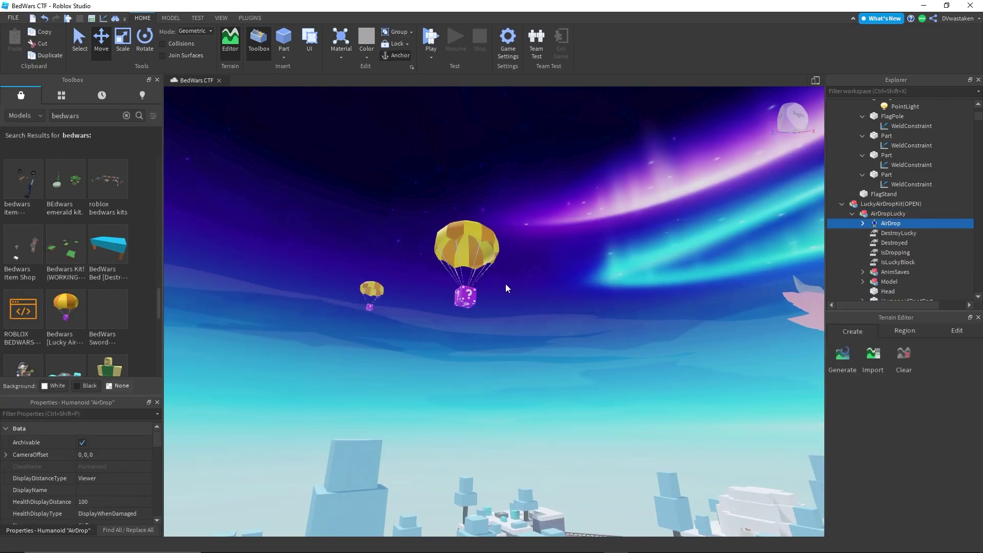
{"action": "key", "text": "ctrl+x"}
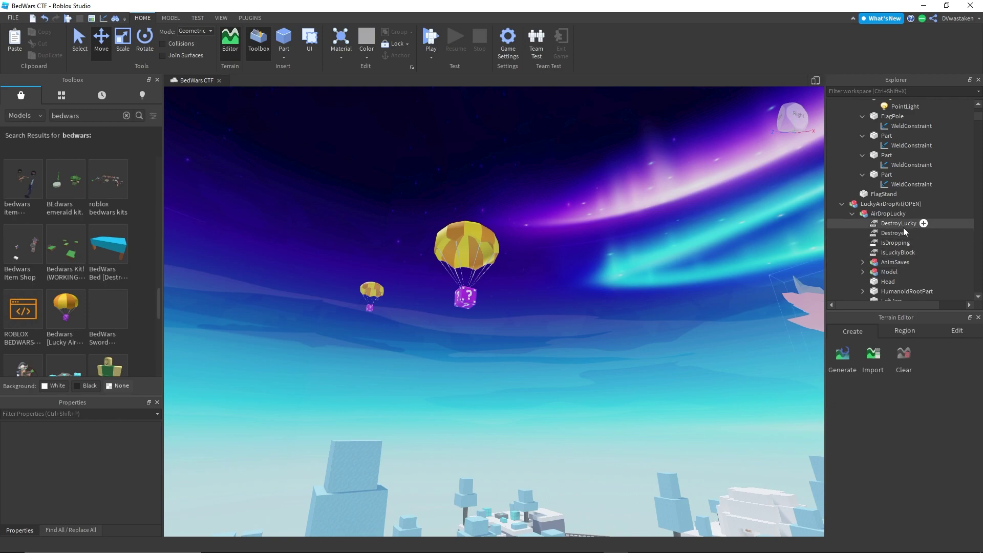
Insert a BedWars item model from the search results and move it onto the snowy base island for a closer look.
{"action": "scroll", "coordinate": [899, 268], "scroll_direction": "down", "scroll_amount": 2}
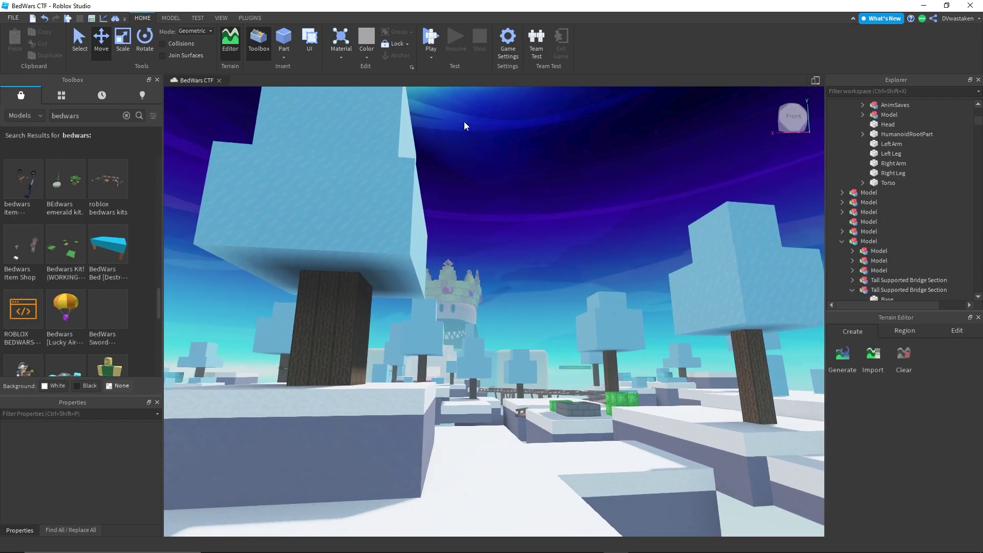
{"action": "scroll", "coordinate": [464, 121], "scroll_direction": "up", "scroll_amount": 5}
{"action": "scroll", "coordinate": [464, 121], "scroll_direction": "down", "scroll_amount": 5}
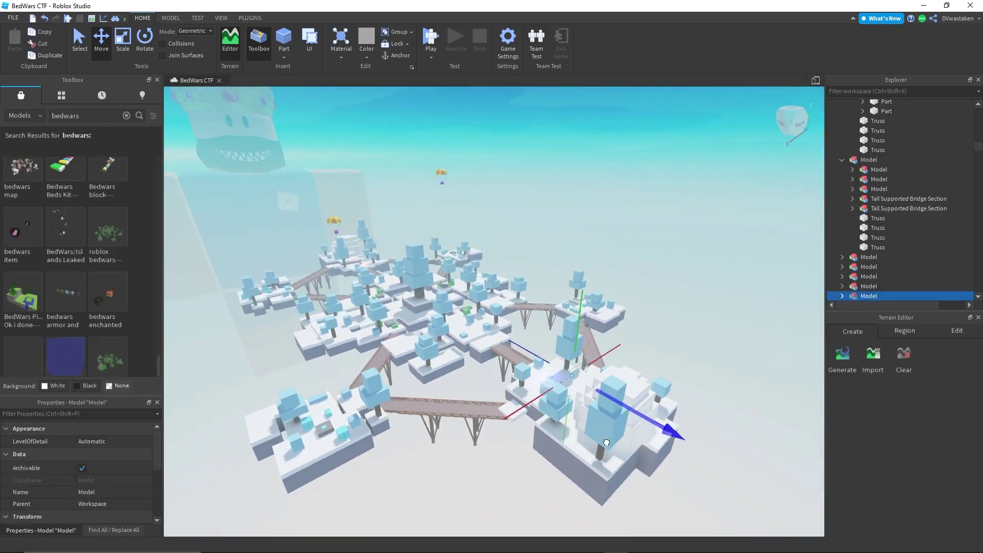
{"action": "key", "text": "s"}
{"action": "left_click_drag", "start_coordinate": [607, 442], "coordinate": [566, 432]}
{"action": "key", "text": "f"}
{"action": "right_click_drag", "start_coordinate": [566, 432], "coordinate": [567, 432]}
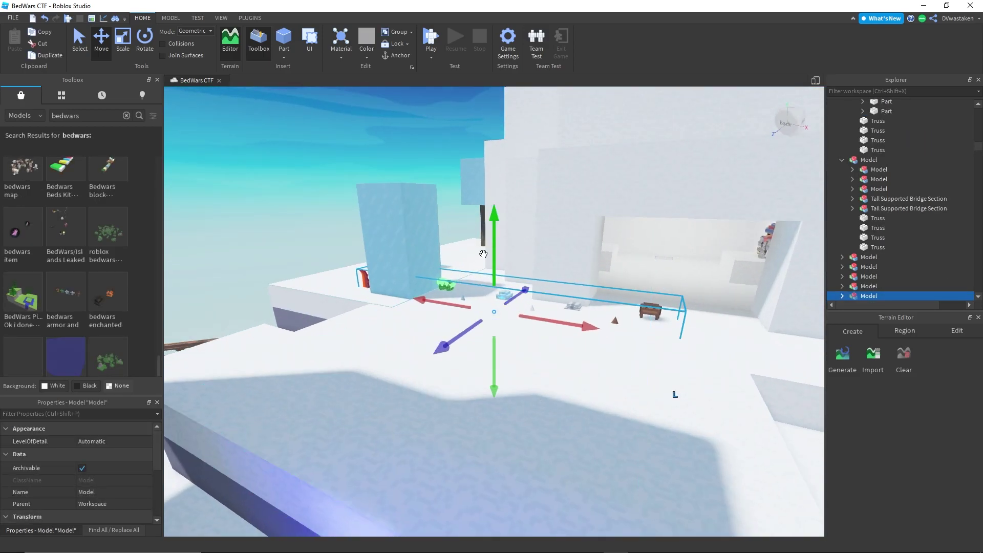
{"action": "right_click_drag", "start_coordinate": [701, 304], "coordinate": [700, 305]}
{"action": "key", "text": "w"}
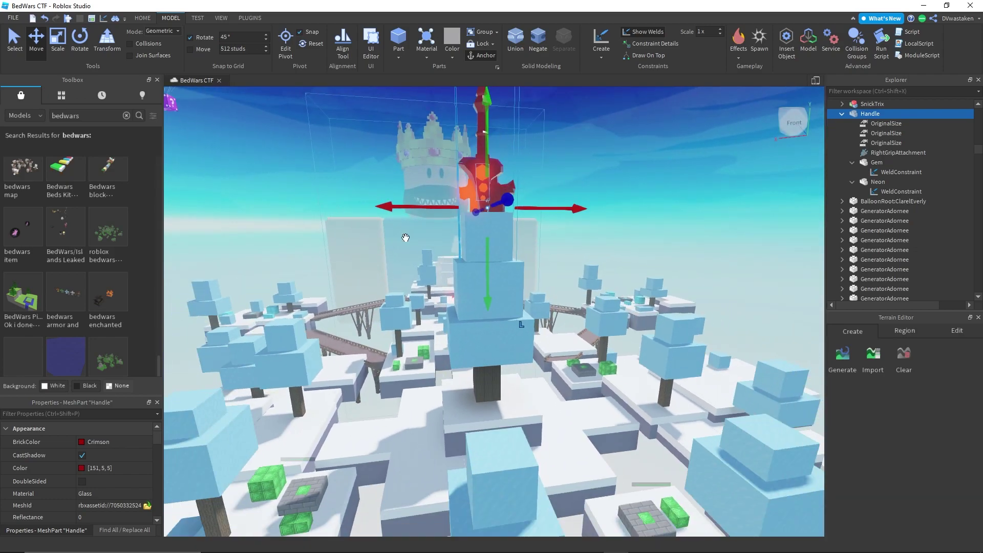
Delete the large tree on the central island and lower the giant crimson sword onto the platform in its place.
{"action": "key", "text": "a"}
{"action": "right_click_drag", "start_coordinate": [496, 264], "coordinate": [496, 263]}
{"action": "left_click", "coordinate": [492, 240]}
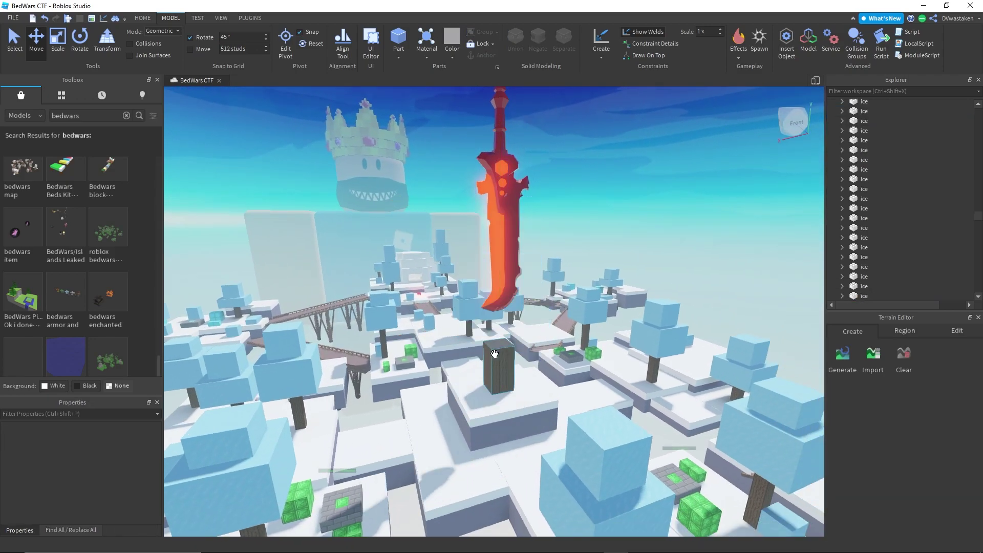
{"action": "left_click_drag", "start_coordinate": [517, 395], "coordinate": [519, 400]}
{"action": "key", "text": "w"}
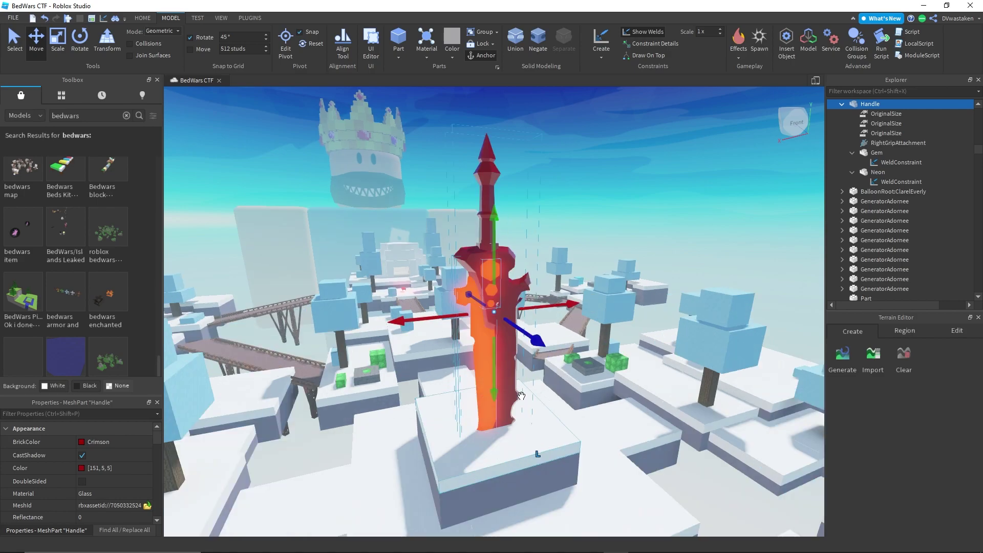
Adjust the giant sword's position so that it stands centred on the central island's platform.
{"action": "right_click_drag", "start_coordinate": [536, 455], "coordinate": [521, 397]}
{"action": "key", "text": "a"}
{"action": "left_click_drag", "start_coordinate": [473, 257], "coordinate": [449, 259]}
{"action": "key", "text": "d"}
{"action": "right_click_drag", "start_coordinate": [453, 260], "coordinate": [453, 260]}
{"action": "key", "text": "w"}
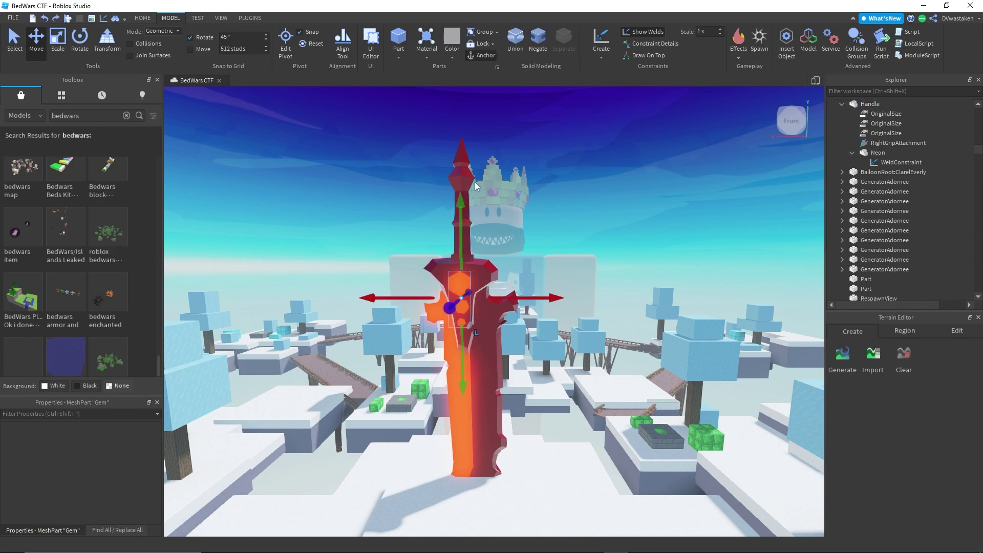
Recolour the giant sword with a bright cyan Gem, a Really blue Handle and a Cyan Neon part.
{"action": "left_click", "coordinate": [459, 59]}
{"action": "left_click", "coordinate": [512, 100]}
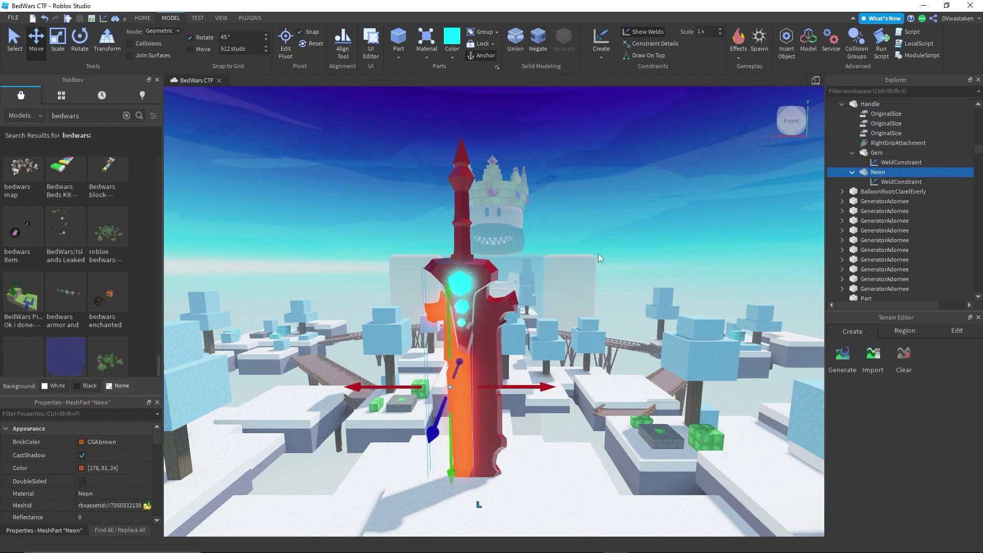
{"action": "left_click", "coordinate": [453, 60]}
{"action": "left_click", "coordinate": [563, 113]}
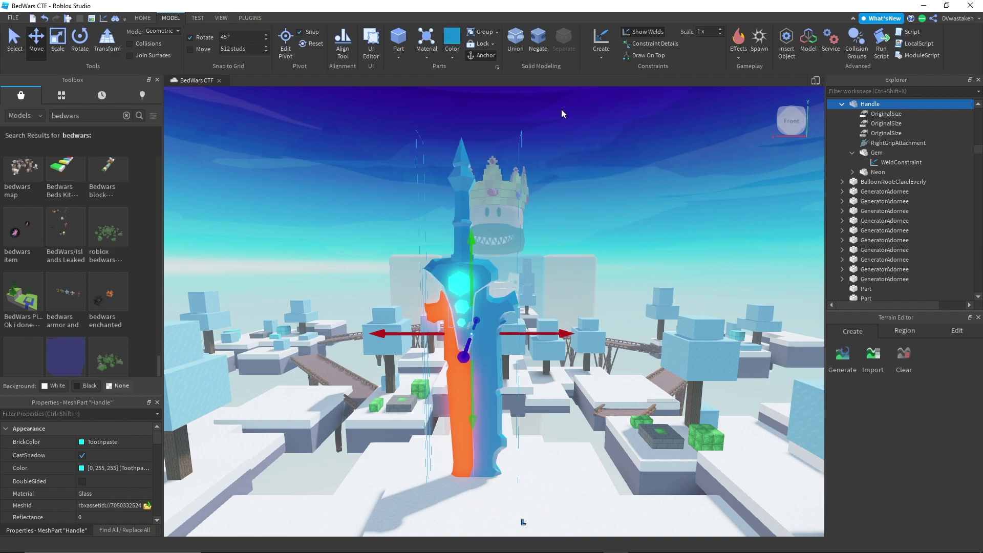
{"action": "left_click", "coordinate": [452, 58]}
{"action": "left_click", "coordinate": [576, 100]}
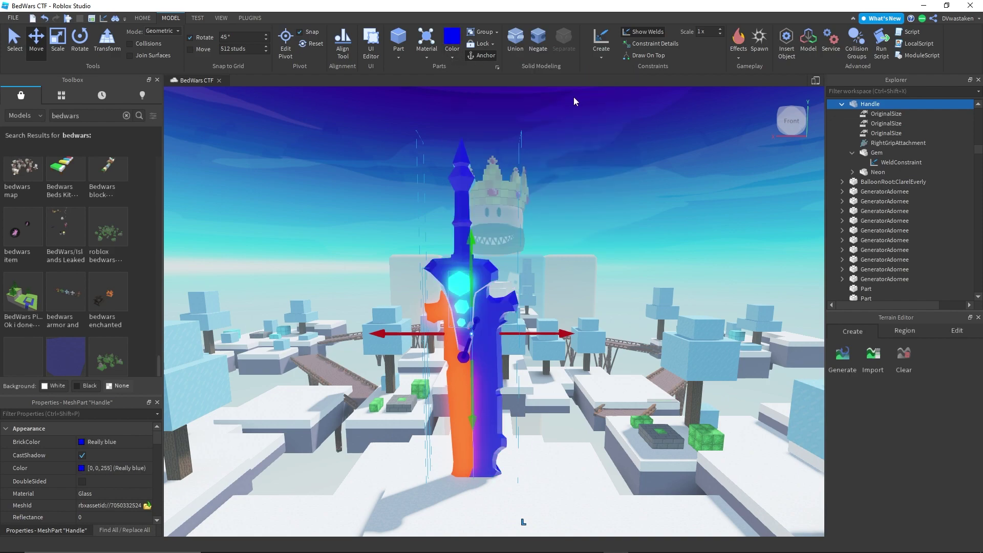
{"action": "left_click", "coordinate": [452, 57]}
{"action": "left_click", "coordinate": [556, 122]}
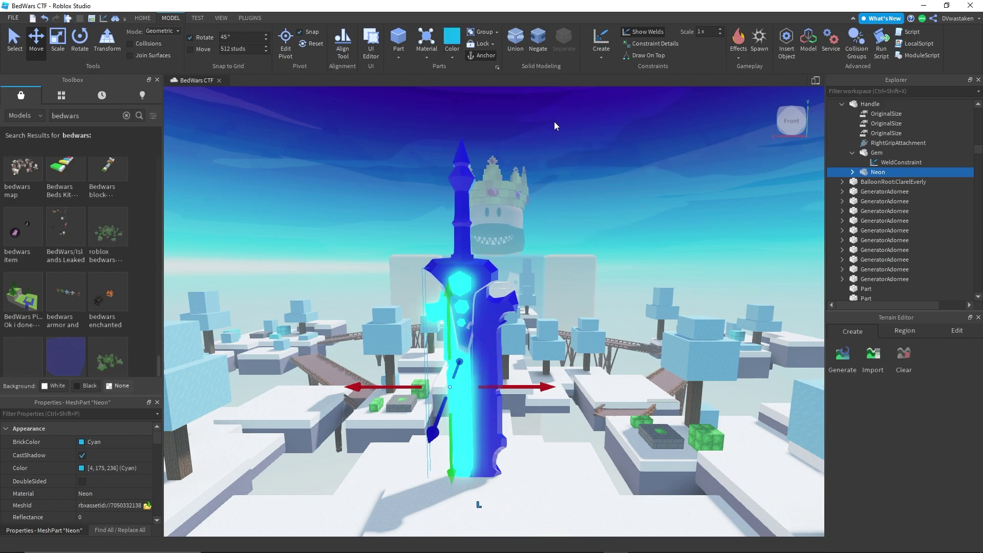
Turn the wooden bridge models between the islands snow white to match the surrounding map.
{"action": "left_click", "coordinate": [652, 195]}
{"action": "key", "text": "a"}
{"action": "right_click_drag", "start_coordinate": [652, 195], "coordinate": [650, 200]}
{"action": "key", "text": "s"}
{"action": "key", "text": "d"}
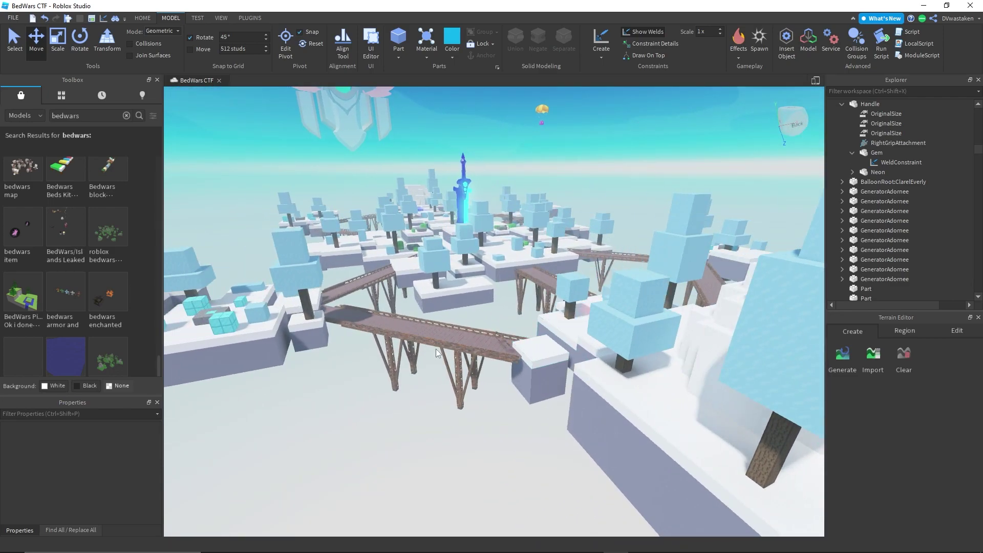
{"action": "left_click", "coordinate": [843, 104]}
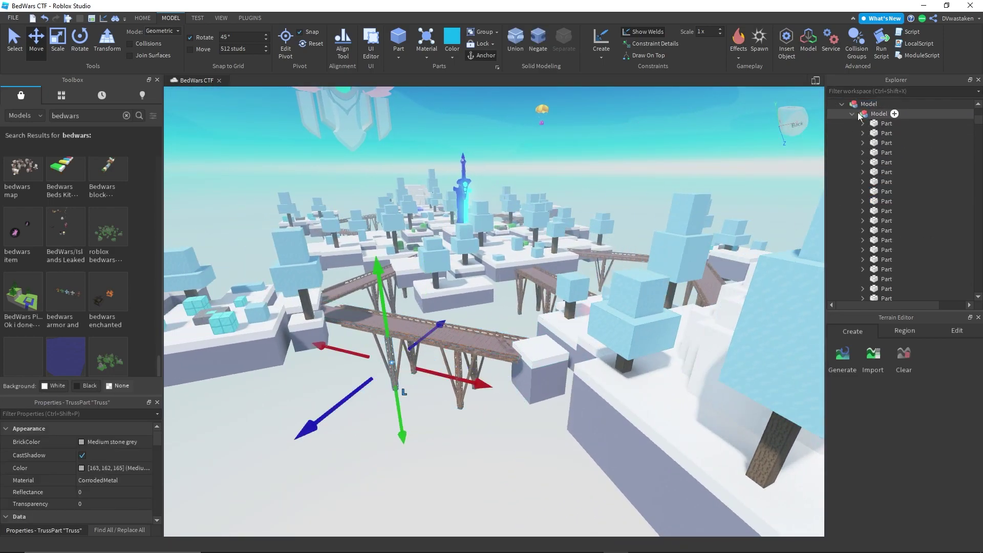
{"action": "left_click_drag", "start_coordinate": [979, 180], "coordinate": [980, 220]}
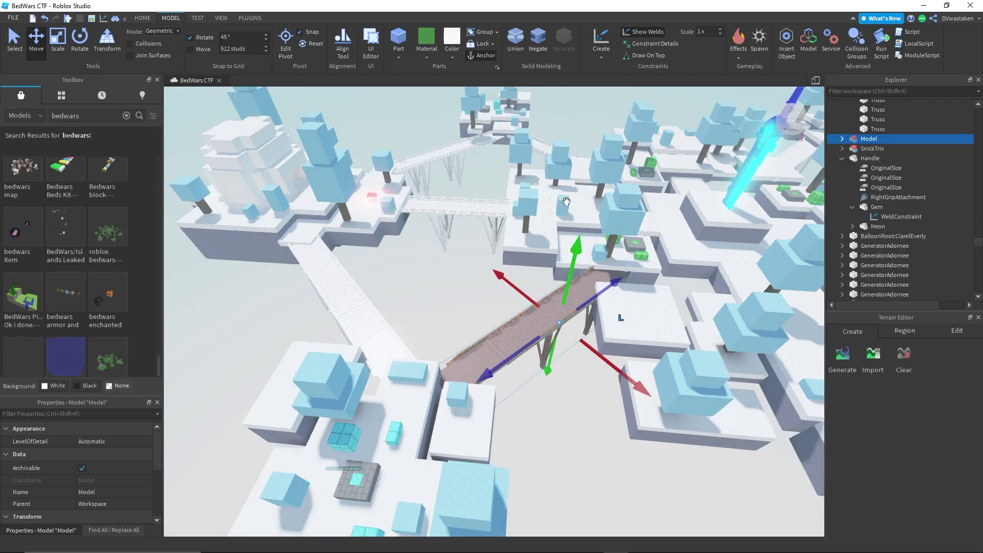
{"action": "right_click_drag", "start_coordinate": [488, 180], "coordinate": [487, 178]}
{"action": "key", "text": "w"}
{"action": "key", "text": "s"}
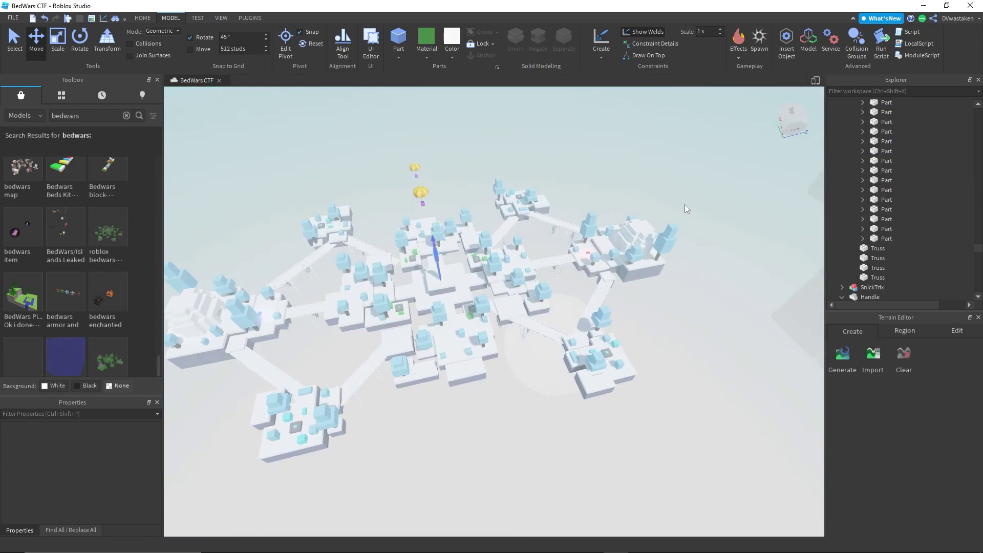
Examine the whole snowy map and its bridges from above.
{"action": "key", "text": "w"}
{"action": "right_click_drag", "start_coordinate": [685, 204], "coordinate": [685, 204]}
{"action": "key", "text": "w"}
{"action": "key", "text": "s"}
{"action": "key", "text": "d"}
{"action": "key", "text": "w"}
{"action": "key", "text": "s"}
{"action": "key", "text": "a"}
Build a tall thin pole with a Bright blue SmoothPlastic flag on top of the blue team's snow base.
{"action": "left_click", "coordinate": [585, 186]}
{"action": "key", "text": "d"}
{"action": "right_click_drag", "start_coordinate": [583, 189], "coordinate": [583, 188]}
{"action": "key", "text": "w"}
{"action": "key", "text": "e"}
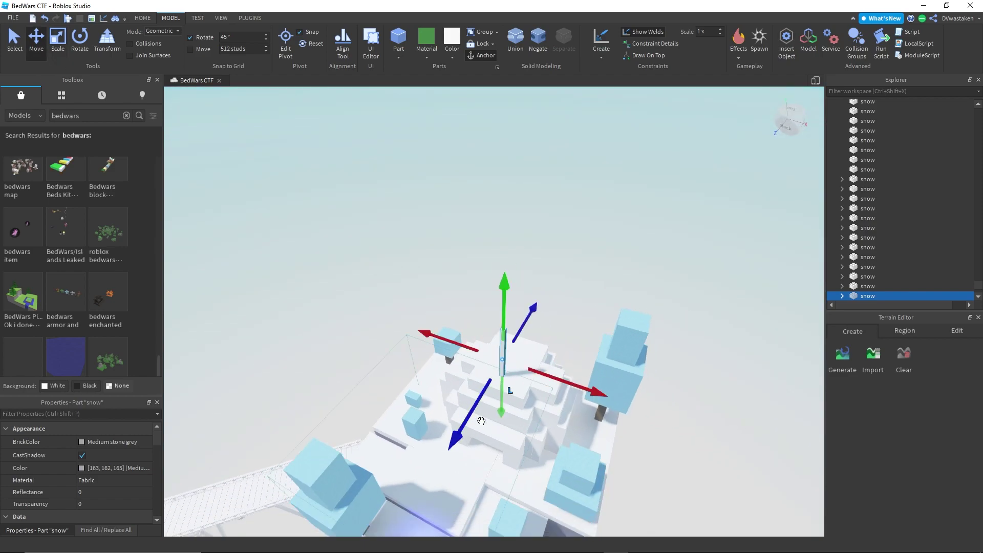
{"action": "right_click_drag", "start_coordinate": [482, 421], "coordinate": [542, 353]}
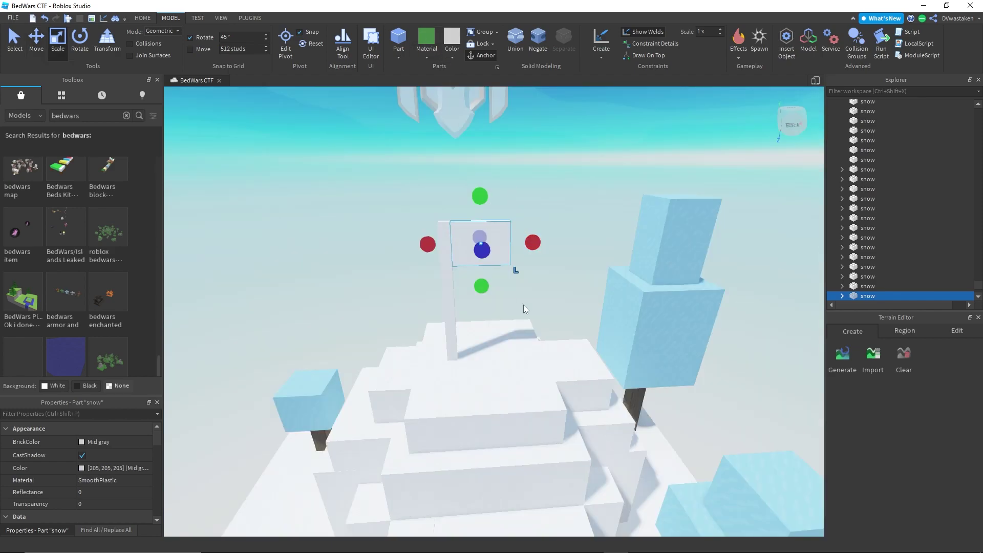
{"action": "right_click_drag", "start_coordinate": [524, 306], "coordinate": [564, 326]}
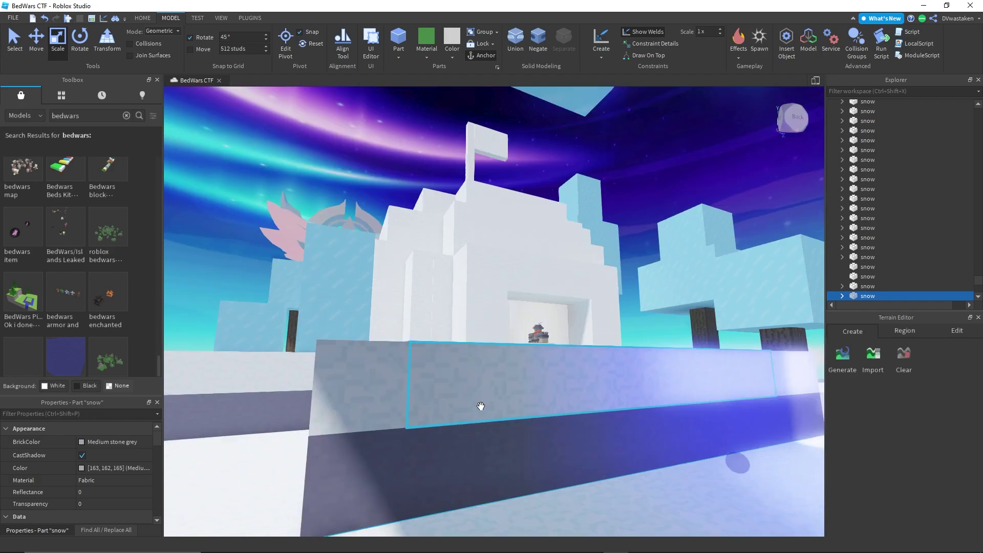
{"action": "right_click_drag", "start_coordinate": [478, 404], "coordinate": [419, 273]}
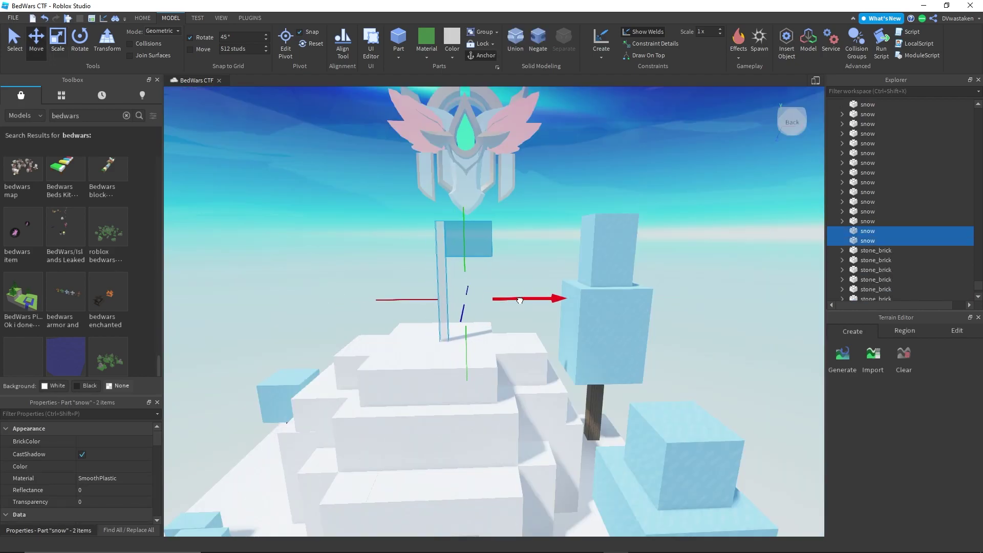
Place a copy of the pole and flag on the opposite team's base and colour the copied flag red.
{"action": "scroll", "coordinate": [579, 308], "scroll_direction": "down", "scroll_amount": 10}
{"action": "right_click_drag", "start_coordinate": [520, 303], "coordinate": [461, 379]}
{"action": "key", "text": "f"}
{"action": "left_click", "coordinate": [868, 251]}
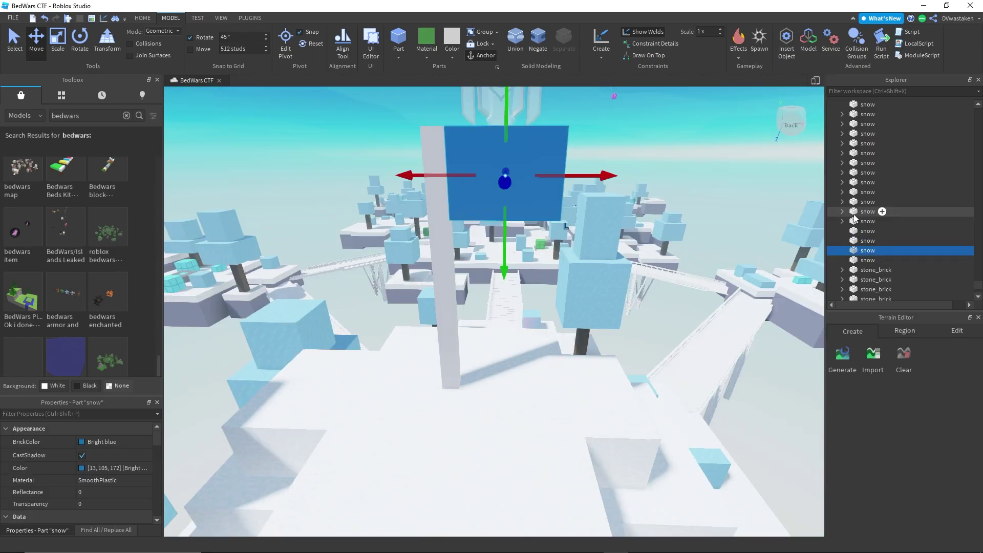
{"action": "left_click", "coordinate": [87, 446]}
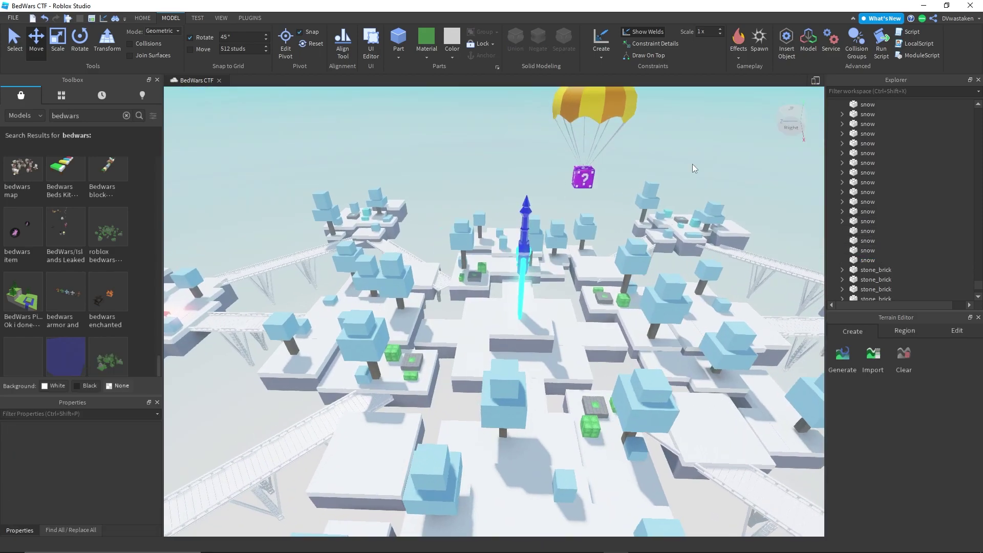
Playtest the map by crossing the white bridge to the central island and firing the rocket launcher at the giant sword.
{"action": "right_click_drag", "start_coordinate": [692, 163], "coordinate": [693, 164]}
{"action": "key", "text": "w"}
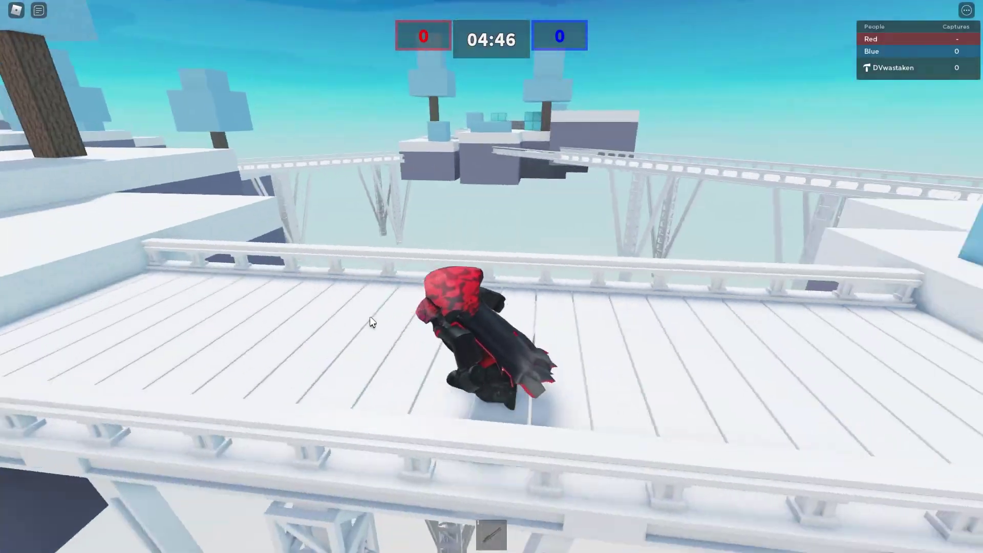
{"action": "key", "text": "w"}
{"action": "key", "text": "w"}
{"action": "scroll", "coordinate": [370, 317], "scroll_direction": "up", "scroll_amount": 5}
{"action": "key", "text": "space"}
{"action": "left_click", "coordinate": [491, 277]}
{"action": "key", "text": "space"}
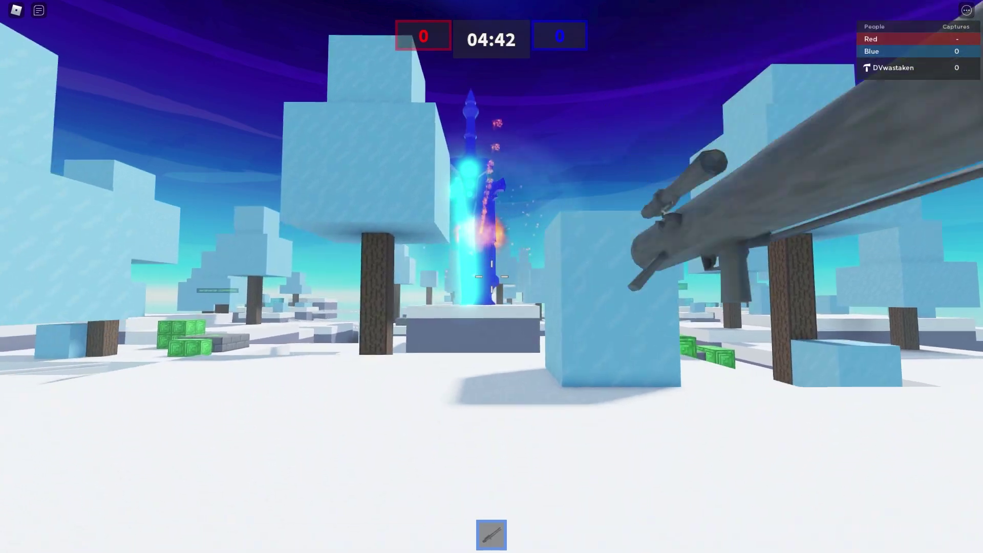
{"action": "key", "text": "w"}
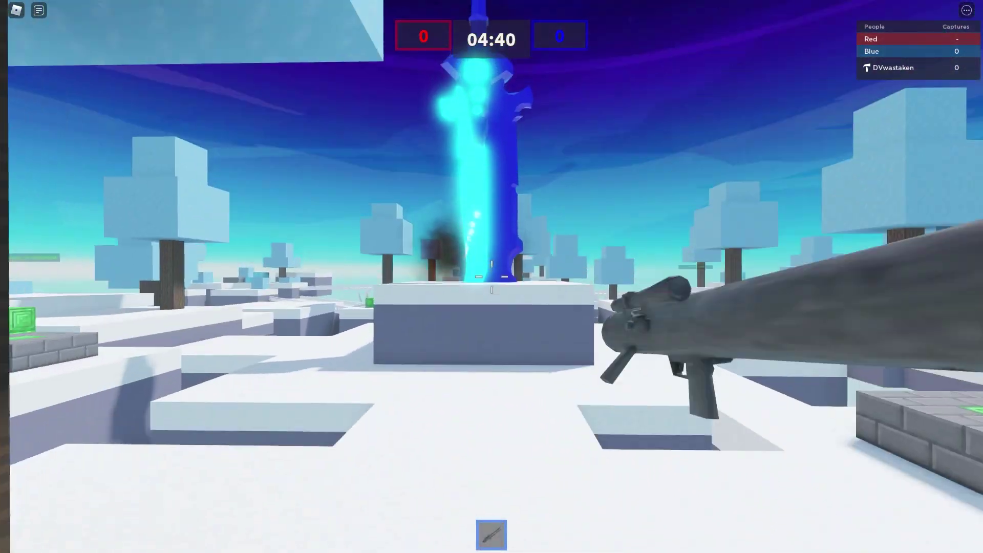
{"action": "key", "text": "w"}
{"action": "left_click", "coordinate": [491, 276]}
Walk around the central sword platform and advance towards the red team's flagged base in the playtest.
{"action": "scroll", "coordinate": [492, 276], "scroll_direction": "down", "scroll_amount": 4}
{"action": "right_click_drag", "start_coordinate": [501, 301], "coordinate": [455, 310]}
{"action": "key", "text": "w"}
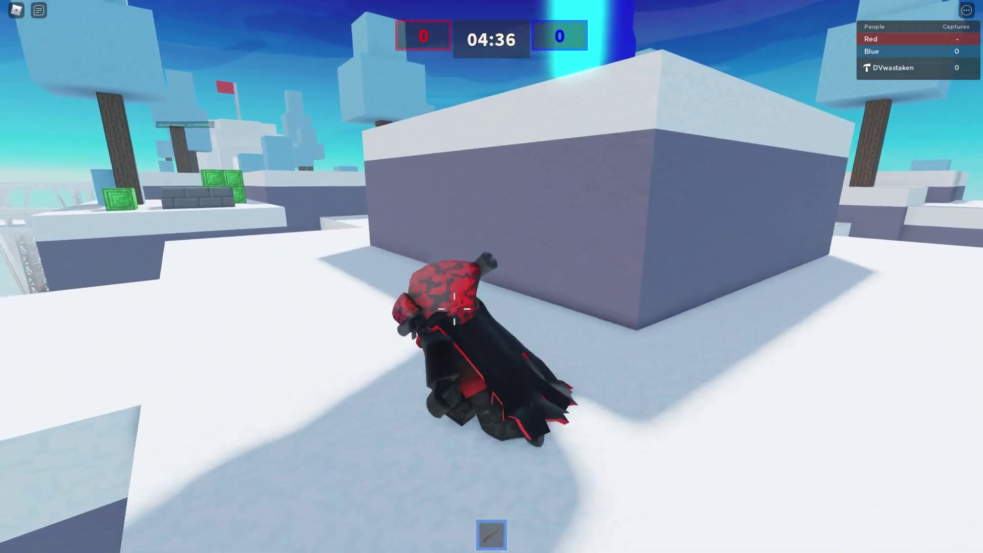
{"action": "key", "text": "w"}
{"action": "scroll", "coordinate": [455, 308], "scroll_direction": "up", "scroll_amount": 5}
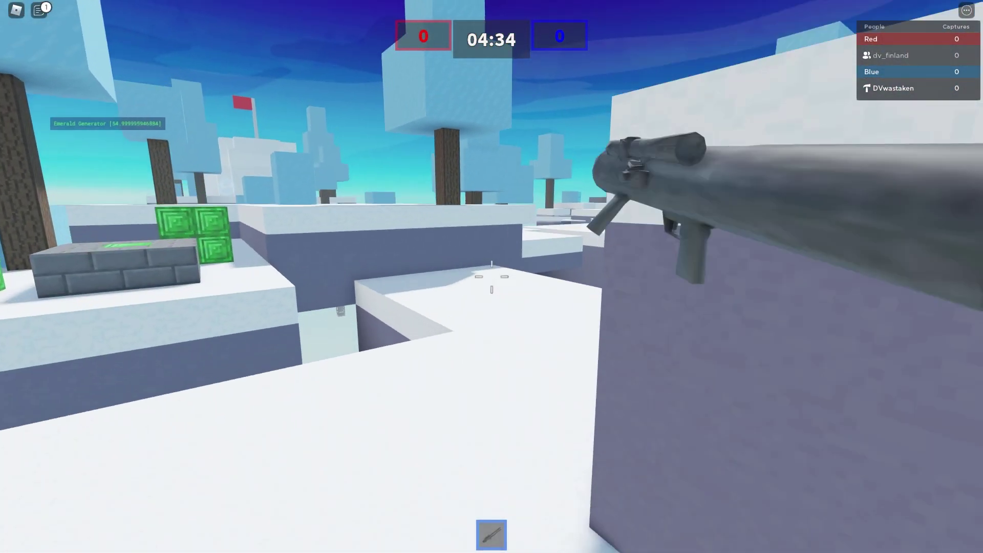
{"action": "key", "text": "w"}
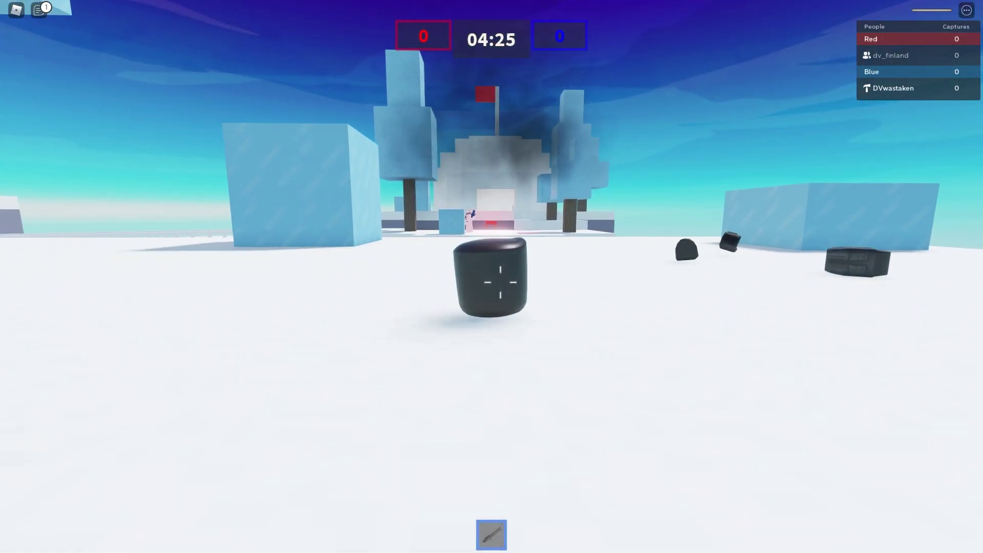
{"action": "scroll", "coordinate": [501, 282], "scroll_direction": "down", "scroll_amount": 4}
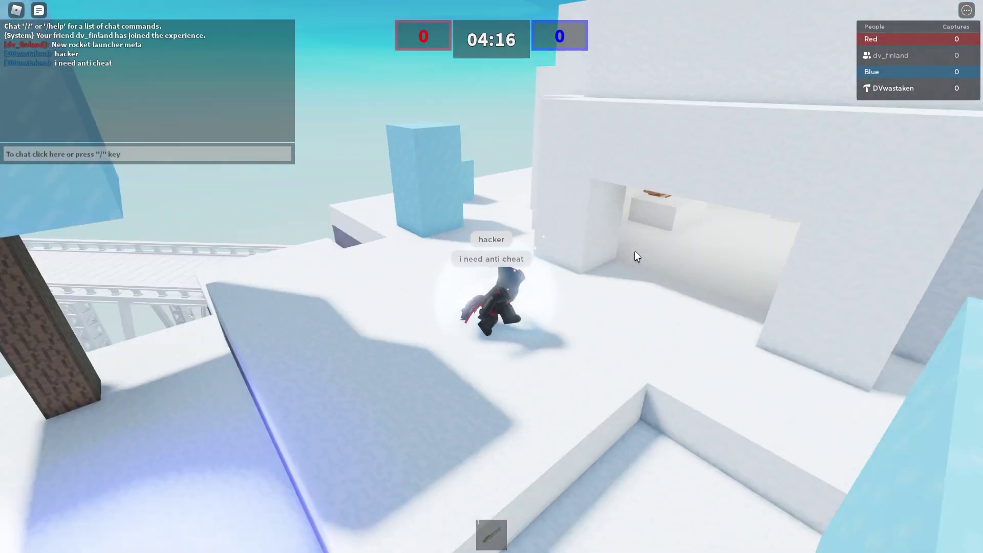
Leave the base with the rocket launcher equipped and cross the bridge back to the central island.
{"action": "right_click_drag", "start_coordinate": [635, 251], "coordinate": [635, 251]}
{"action": "key", "text": "w"}
{"action": "scroll", "coordinate": [634, 251], "scroll_direction": "up", "scroll_amount": 5}
{"action": "key", "text": "1"}
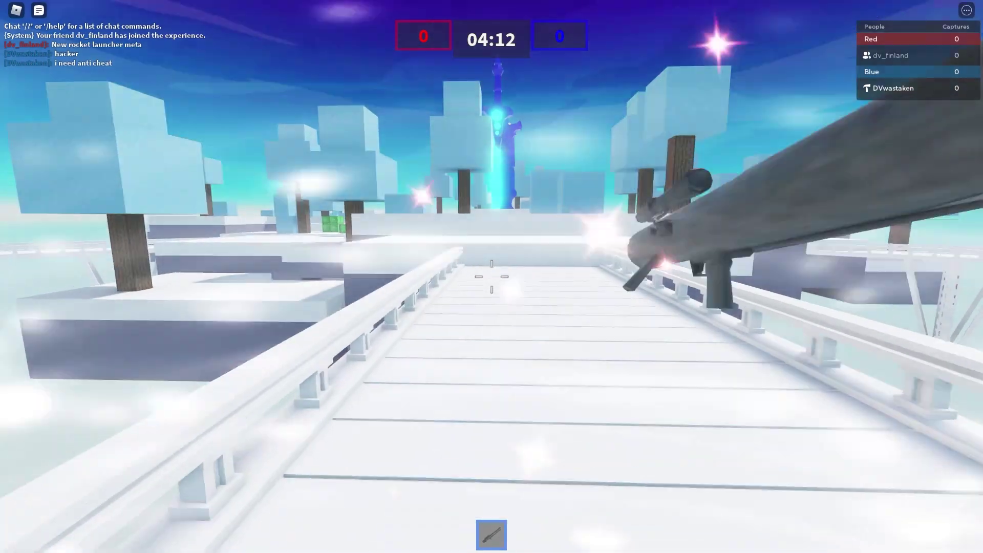
{"action": "scroll", "coordinate": [492, 277], "scroll_direction": "down", "scroll_amount": 4}
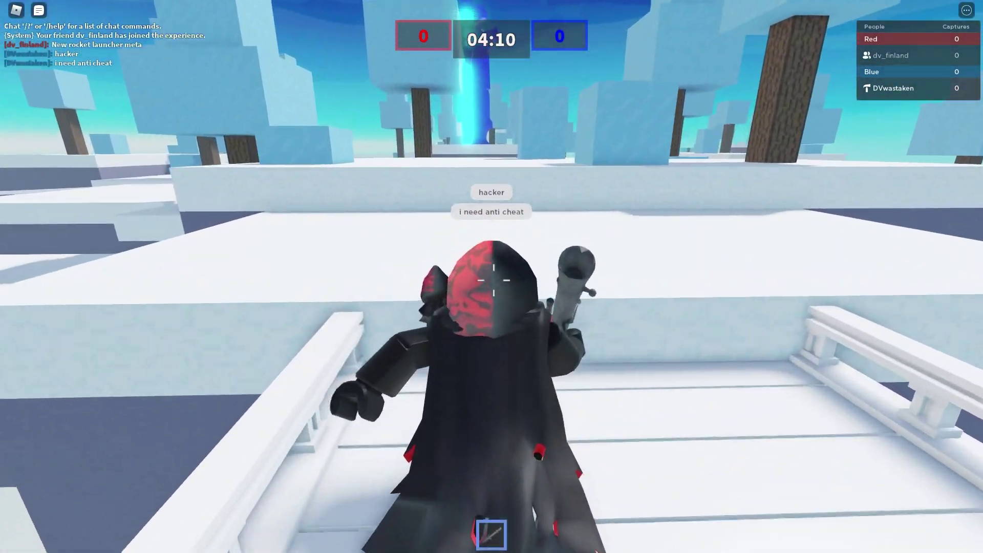
{"action": "scroll", "coordinate": [491, 277], "scroll_direction": "up", "scroll_amount": 5}
{"action": "key", "text": "w"}
{"action": "key", "text": "space"}
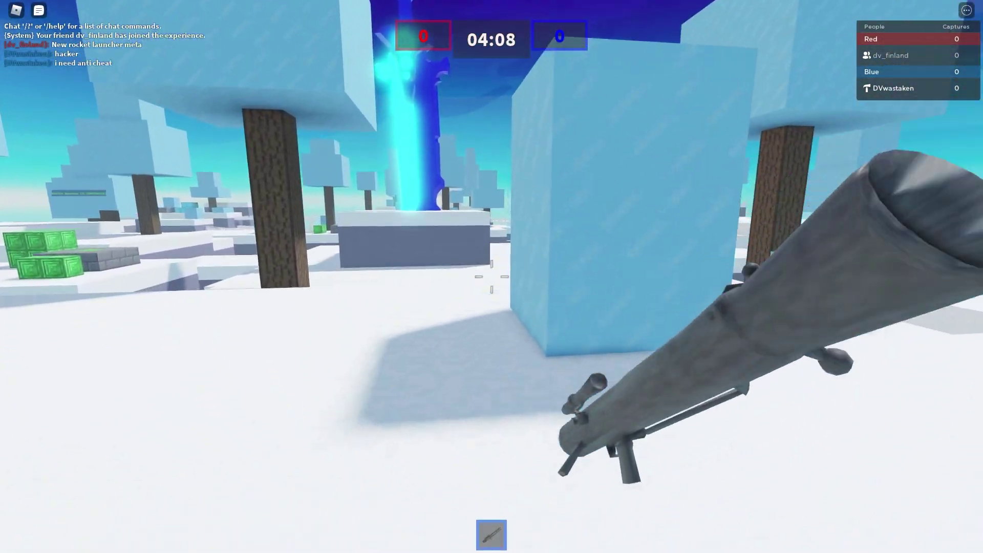
{"action": "key", "text": "space"}
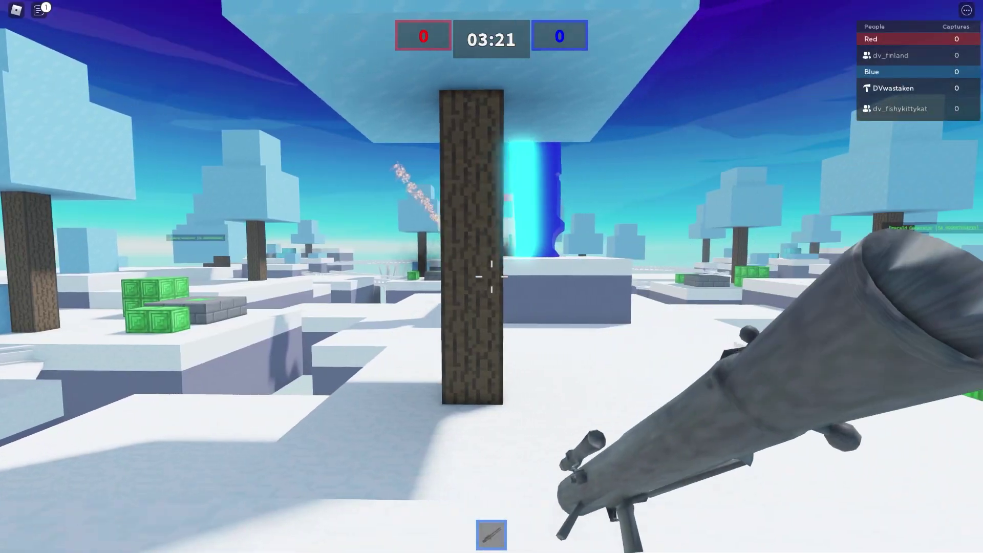
Fire a rocket near the central sword and circle its platform towards the red base.
{"action": "key", "text": "w"}
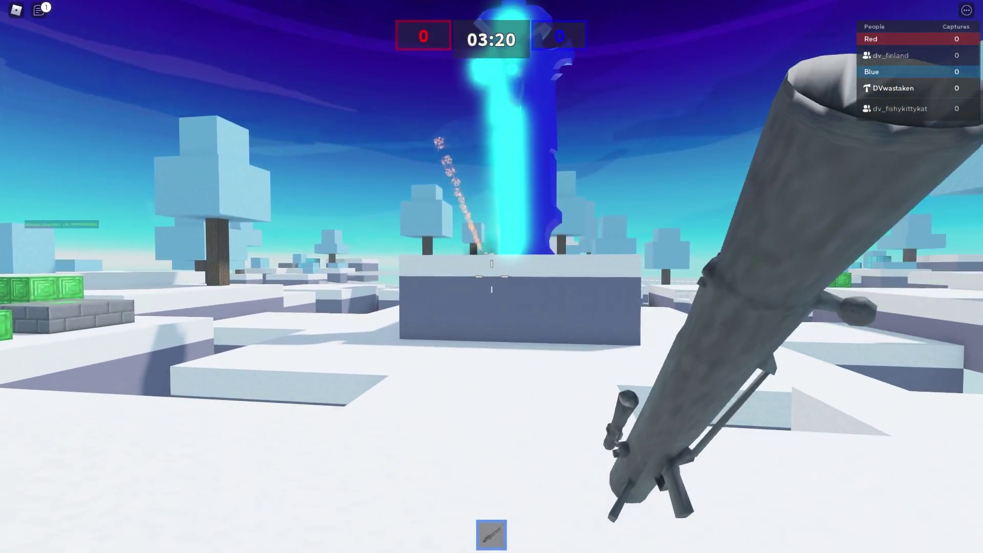
{"action": "left_click", "coordinate": [491, 277]}
{"action": "key", "text": "w"}
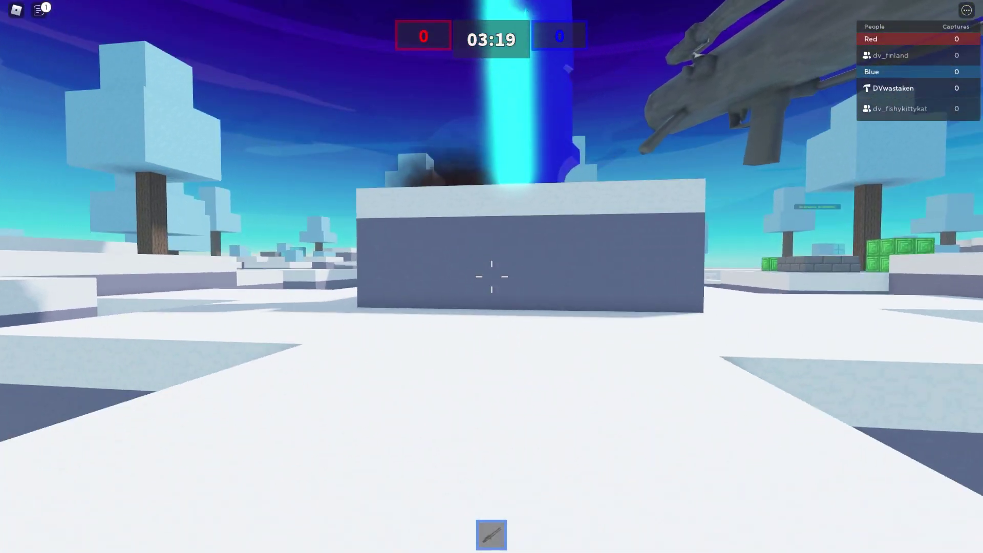
{"action": "scroll", "coordinate": [492, 276], "scroll_direction": "down", "scroll_amount": 5}
{"action": "key", "text": "w"}
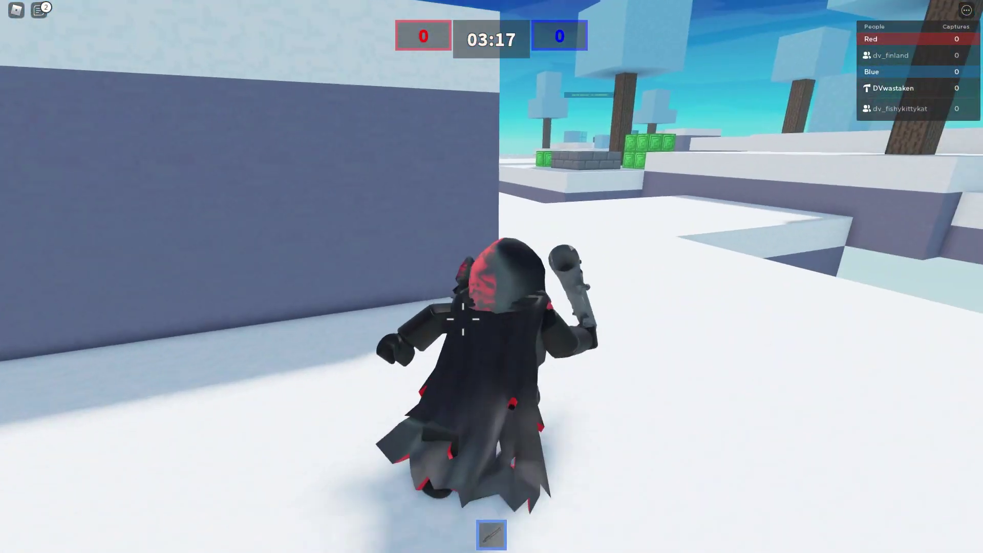
{"action": "key", "text": "w"}
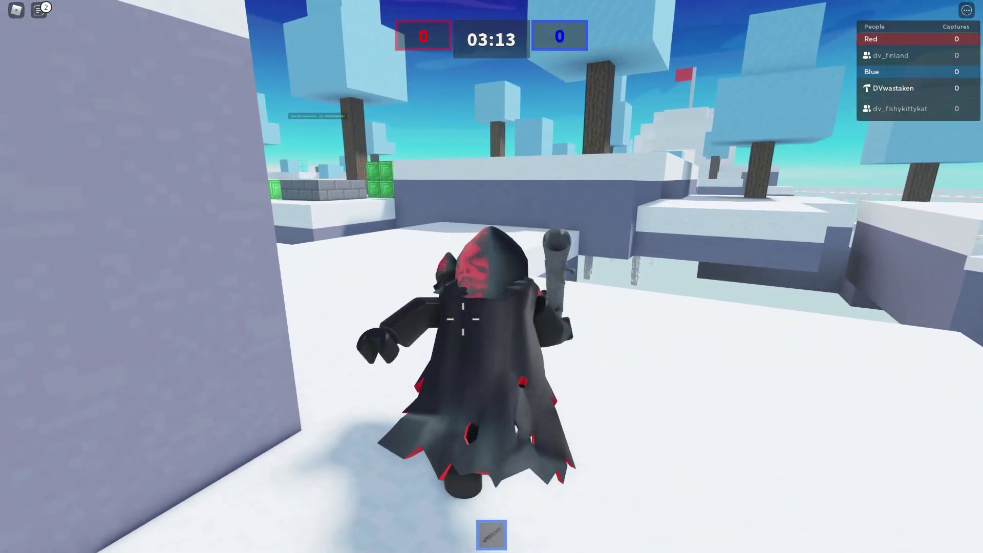
{"action": "right_click_drag", "start_coordinate": [463, 319], "coordinate": [463, 319]}
{"action": "key", "text": "w"}
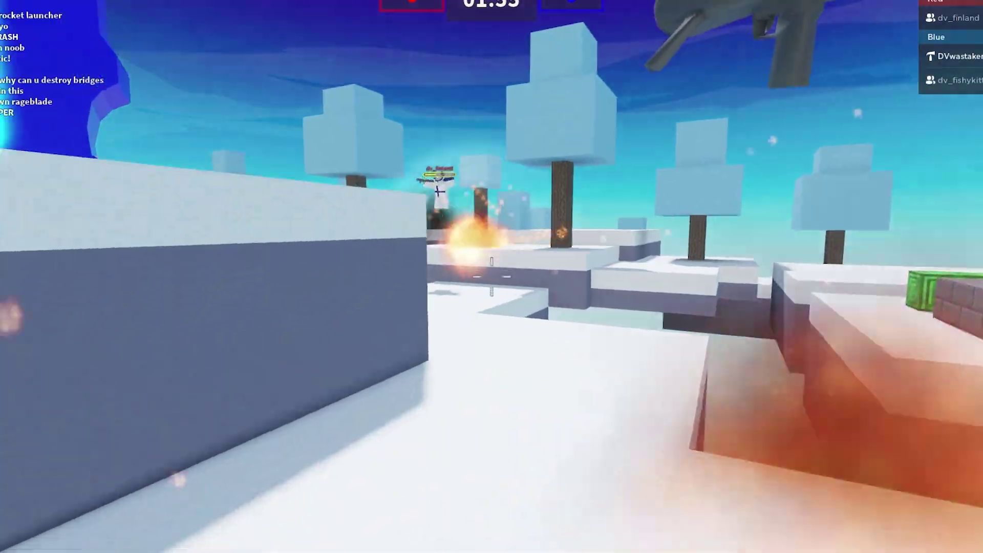
Test rocket launcher combat against the opposing player around the sword platform and along the route to the red base.
{"action": "key", "text": "w"}
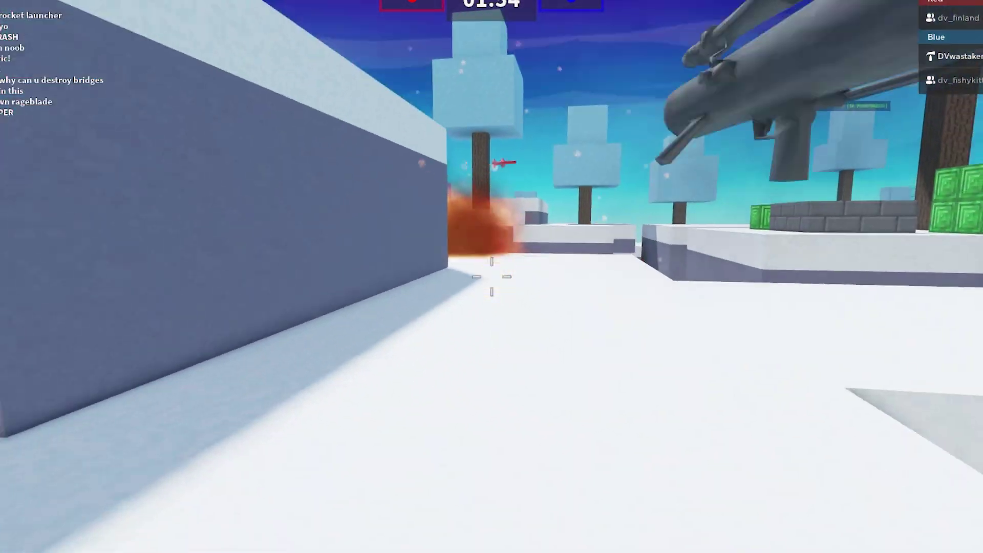
{"action": "key", "text": "w"}
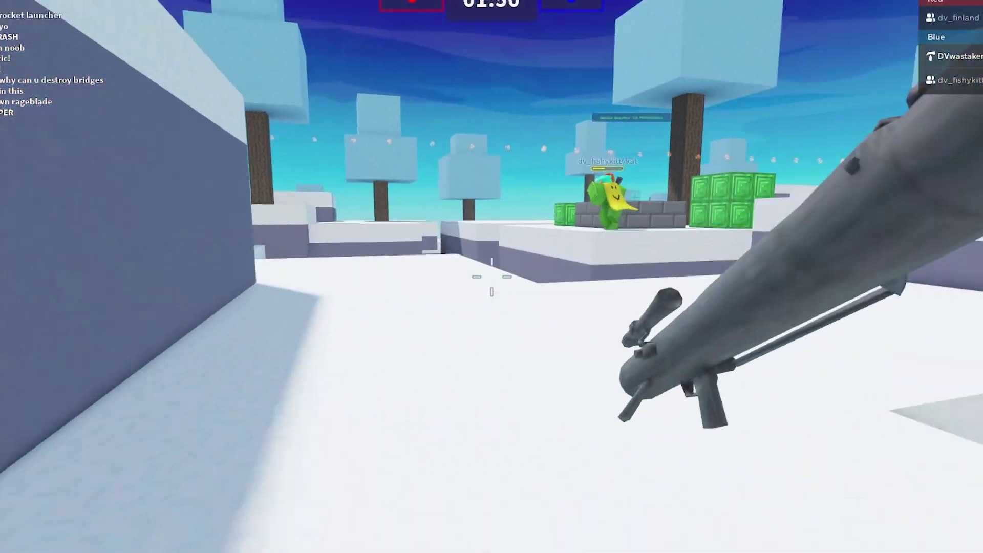
{"action": "left_click", "coordinate": [492, 277]}
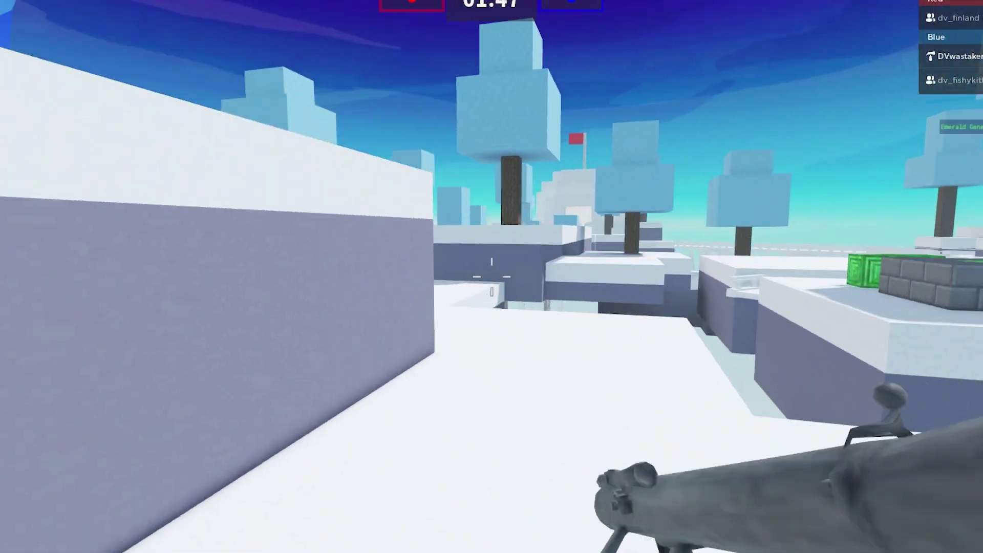
{"action": "left_click", "coordinate": [491, 277]}
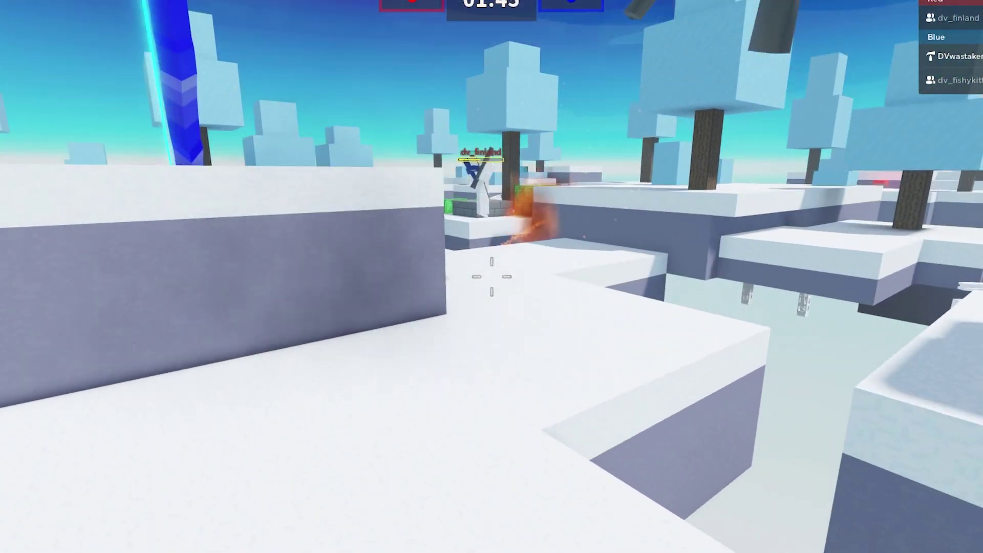
{"action": "left_click", "coordinate": [491, 277]}
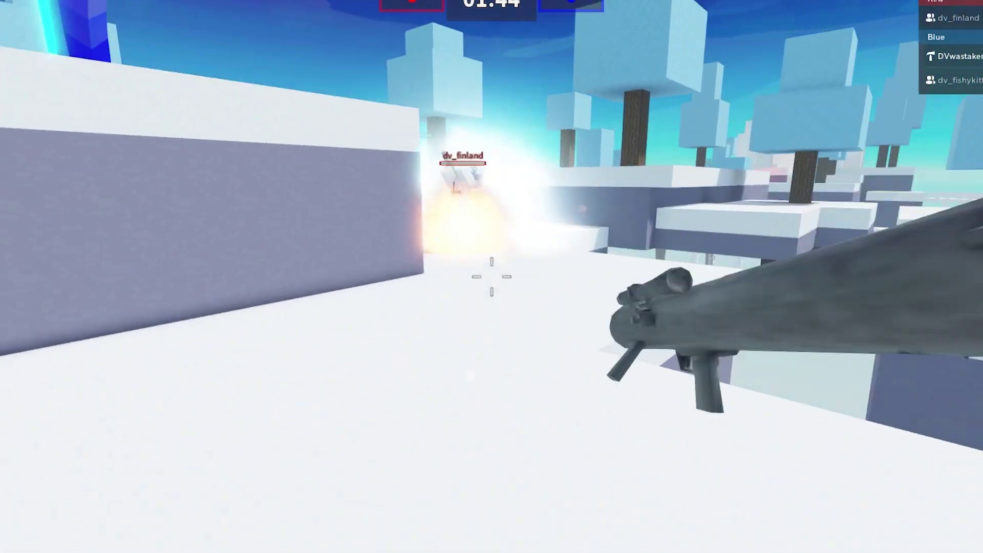
{"action": "left_click", "coordinate": [492, 277]}
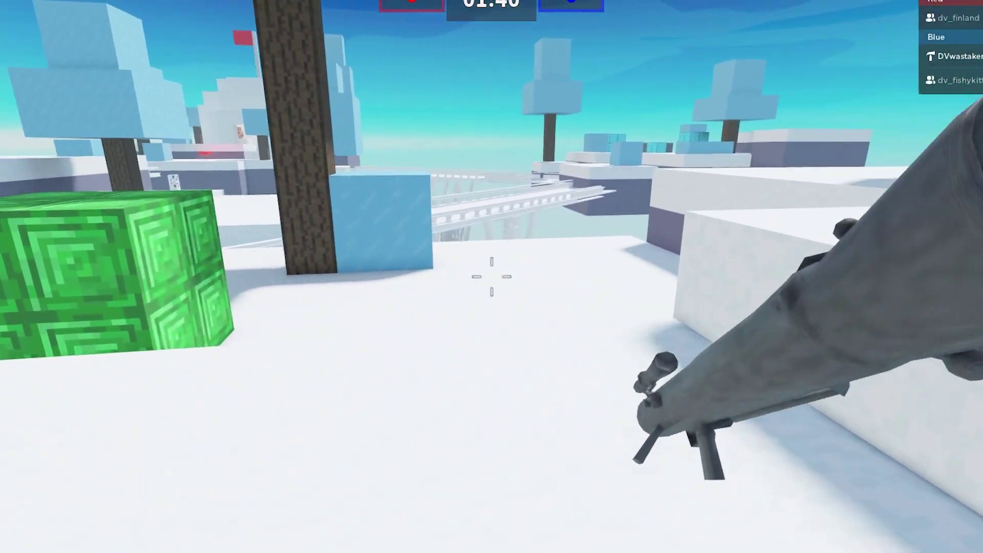
{"action": "left_click", "coordinate": [492, 277]}
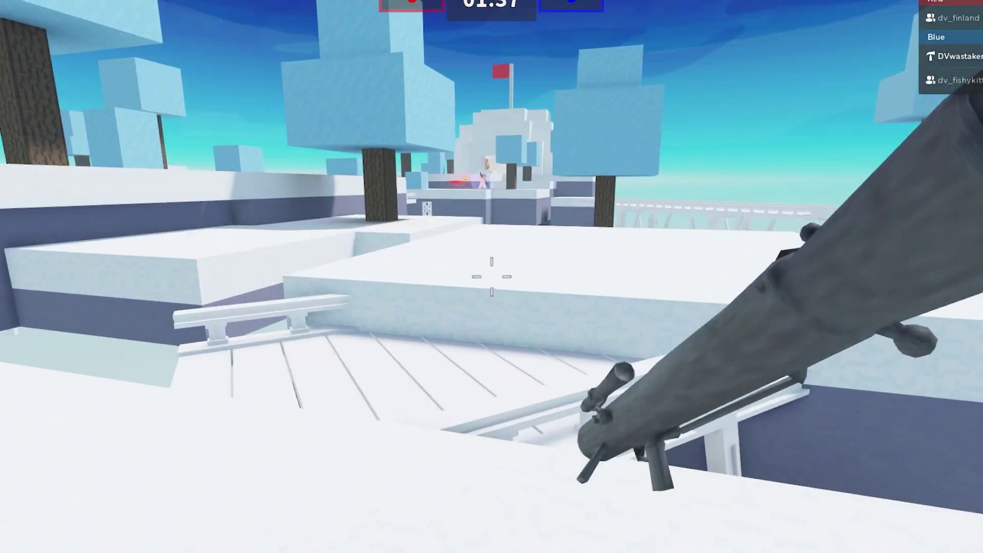
{"action": "left_click", "coordinate": [491, 277]}
Ask the opposing player in chat "let me test getting your bed", address them by name, and set off from the base.
{"action": "scroll", "coordinate": [491, 277], "scroll_direction": "down", "scroll_amount": 5}
{"action": "right_click_drag", "start_coordinate": [494, 298], "coordinate": [495, 298]}
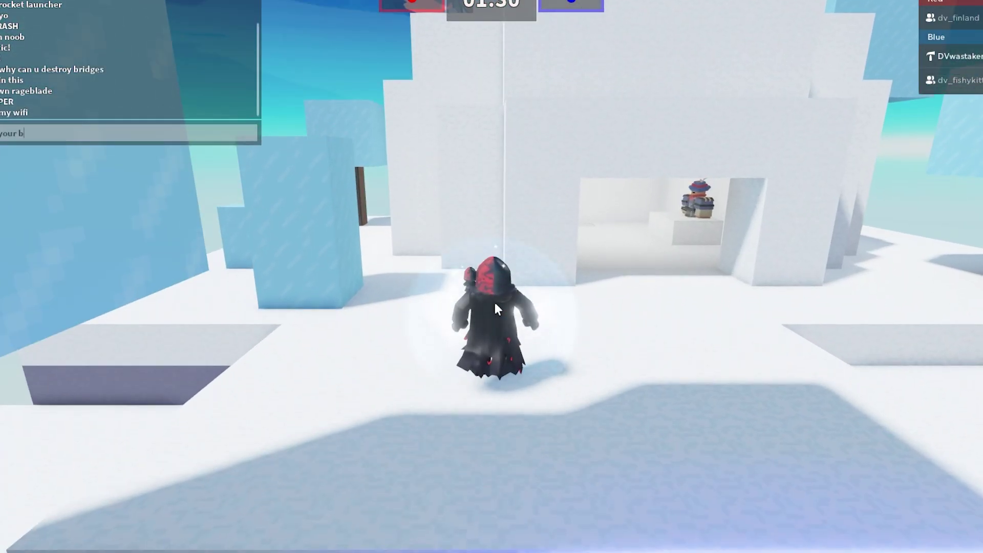
{"action": "key", "text": "slash"}
{"action": "type", "text": "finland"}
{"action": "key", "text": "Return"}
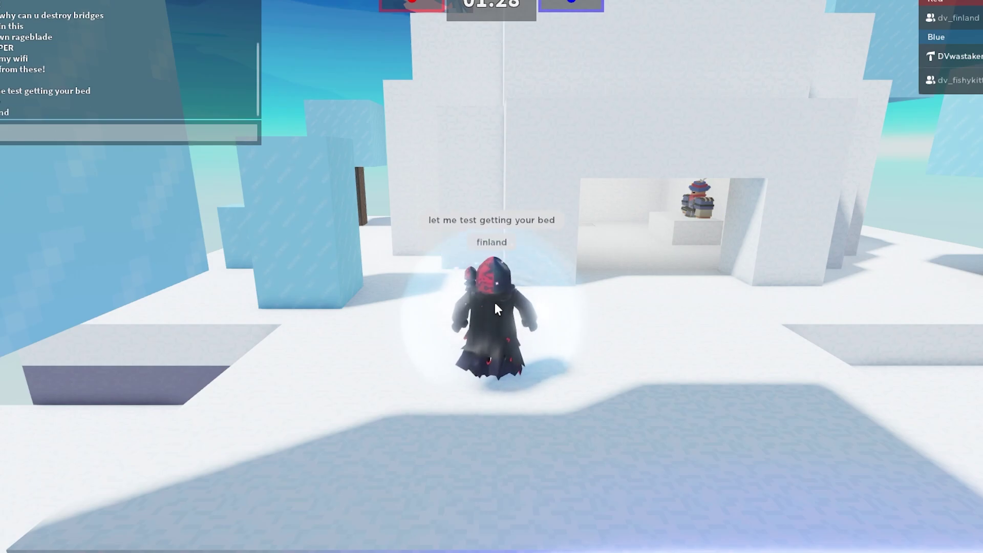
{"action": "key", "text": "d"}
{"action": "key", "text": "w"}
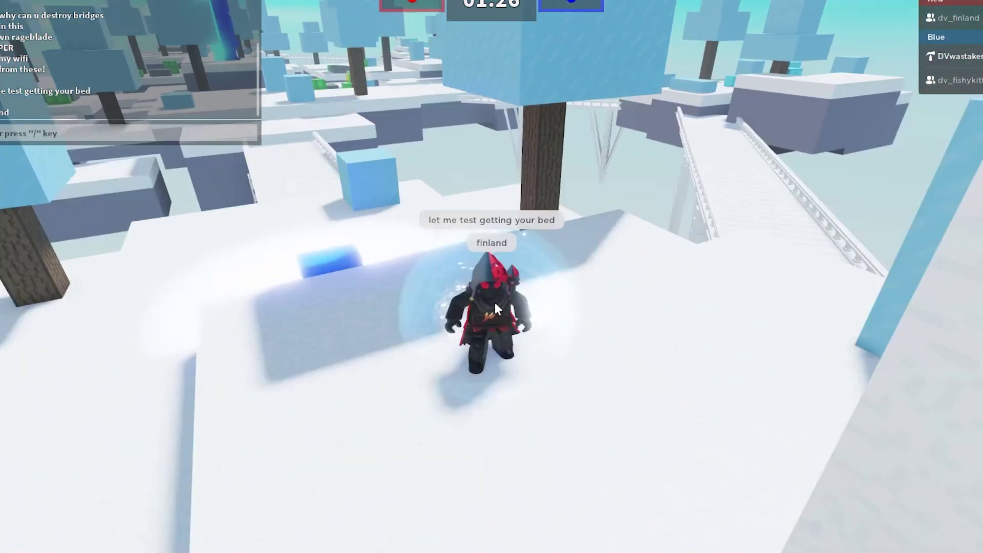